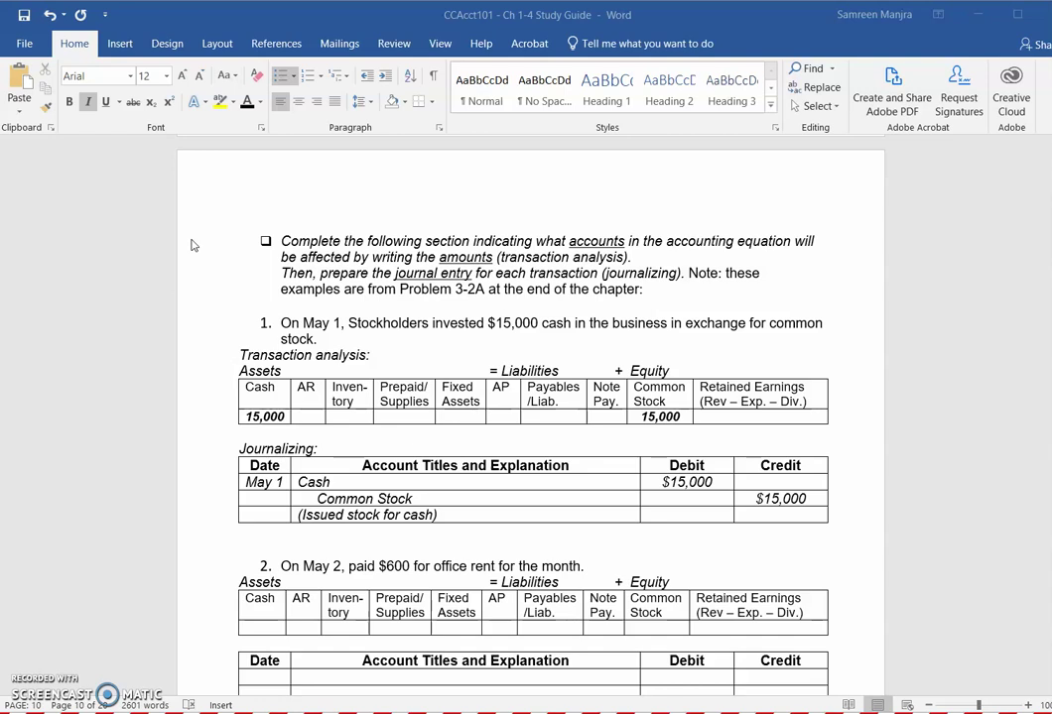
pyautogui.click(236, 299)
pyautogui.click(238, 307)
pyautogui.click(231, 355)
pyautogui.click(232, 385)
pyautogui.click(232, 405)
# Step: Colour the 15,000 amounts under Cash and Common Stock red in the first transaction analysis table
pyautogui.moveTo(285, 418); pyautogui.dragTo(243, 414)
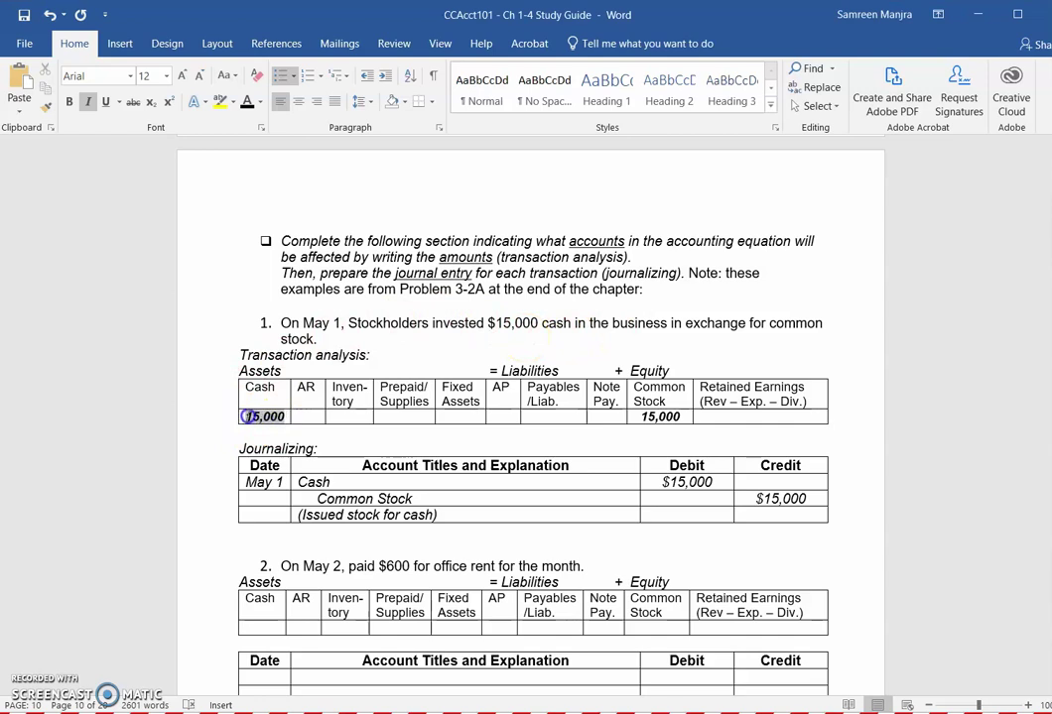
pyautogui.click(257, 102)
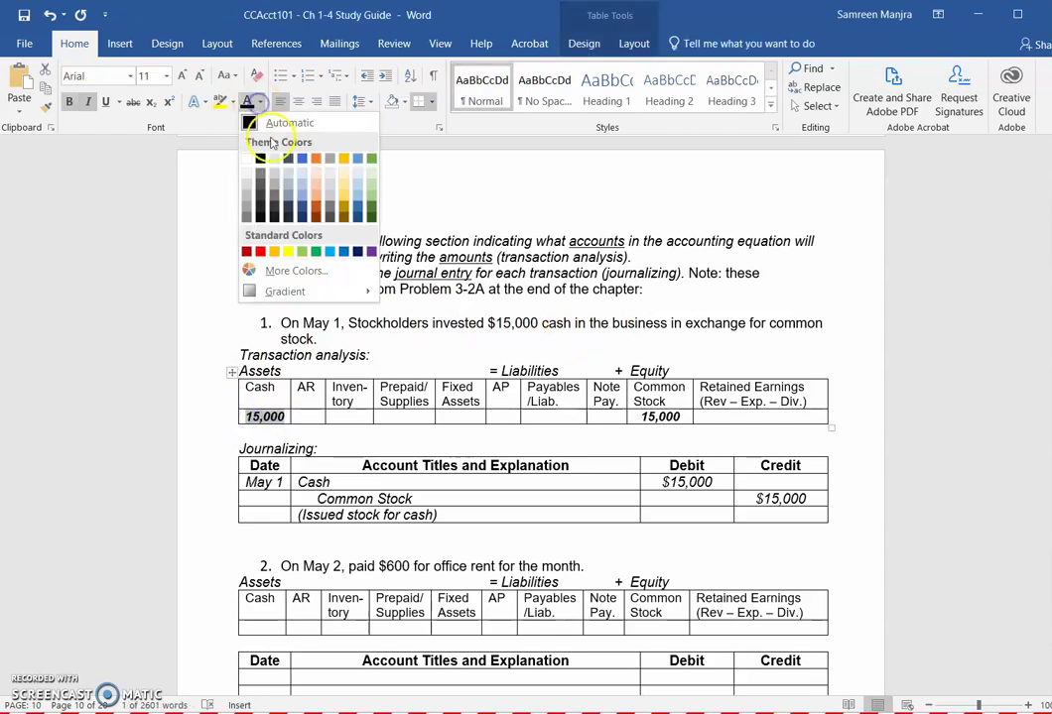
pyautogui.click(261, 252)
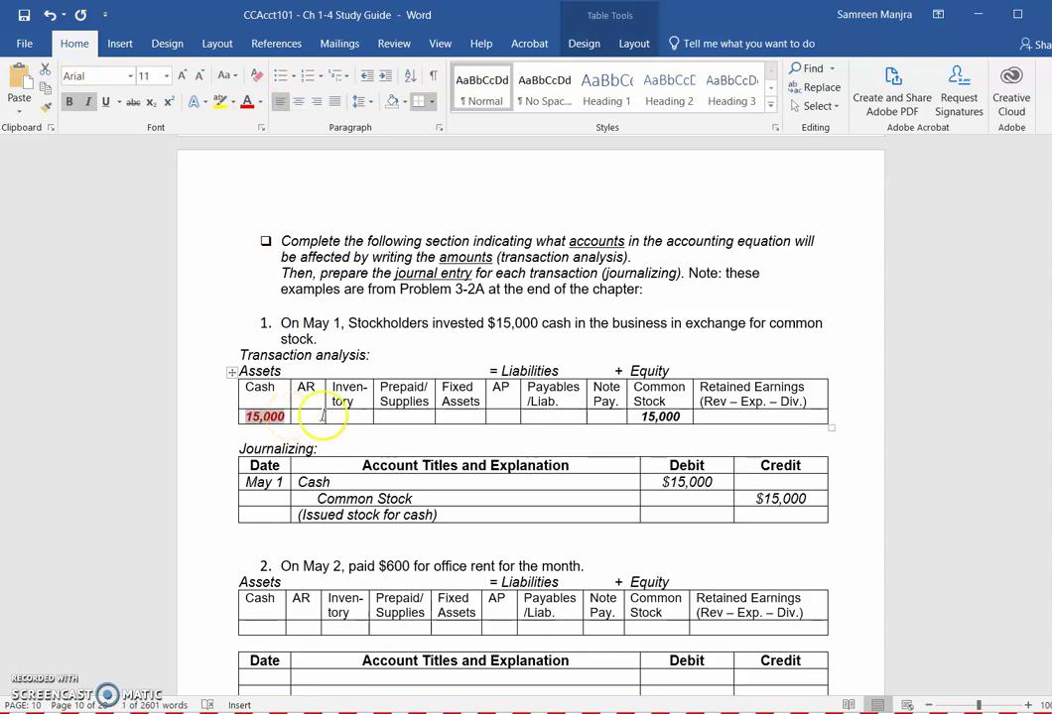
pyautogui.moveTo(683, 417); pyautogui.dragTo(643, 417)
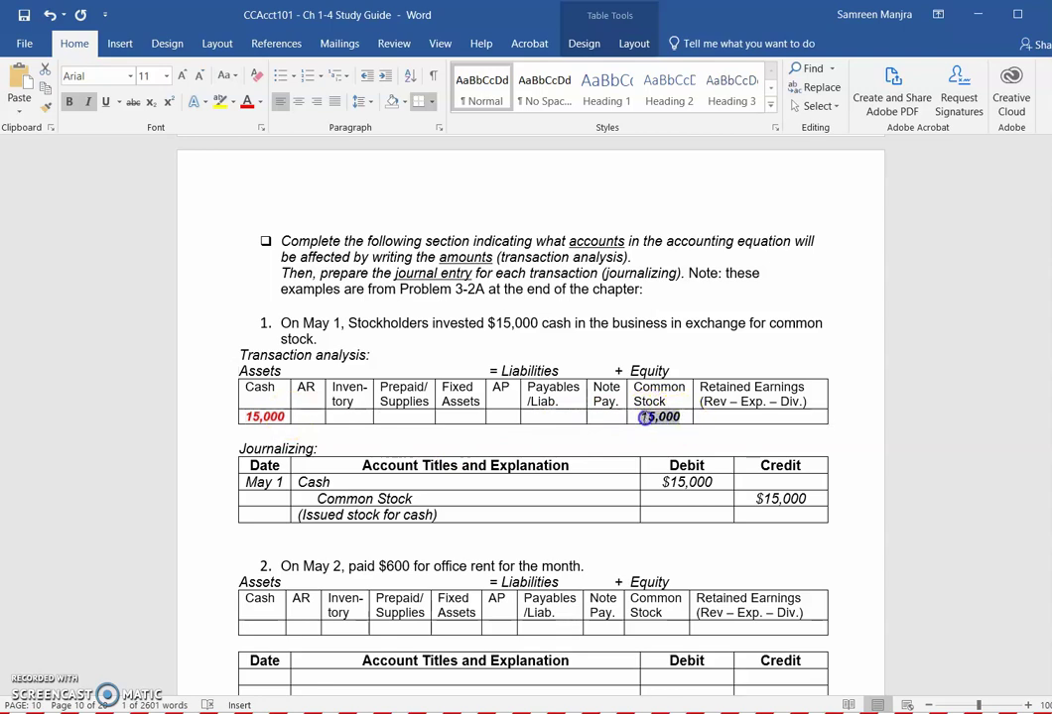
pyautogui.click(247, 101)
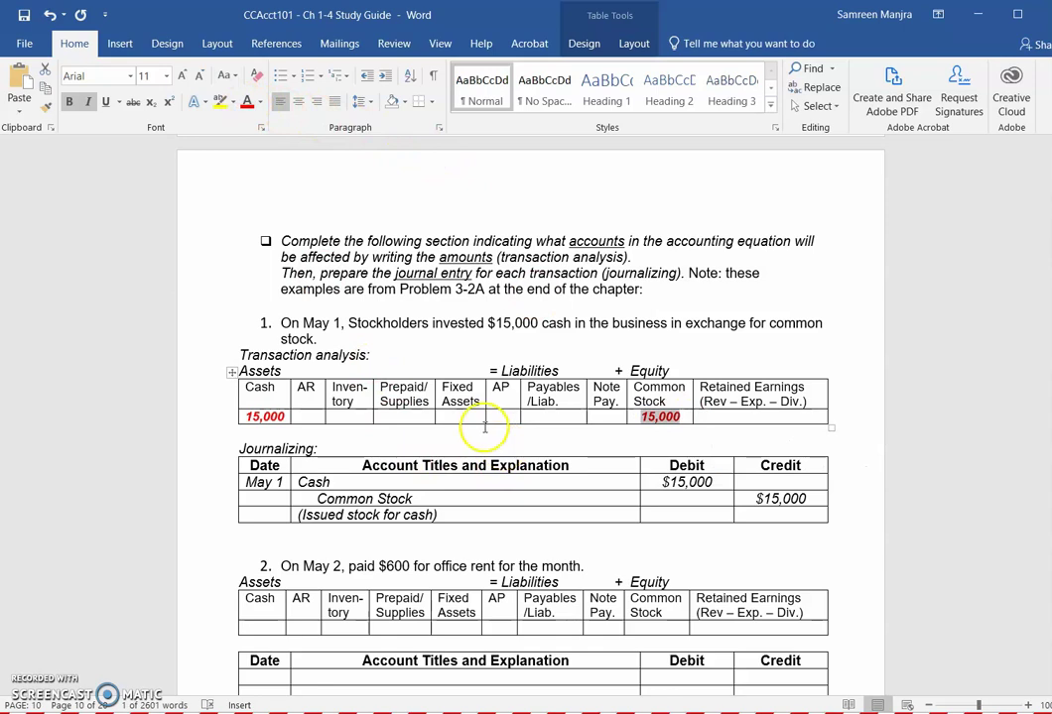
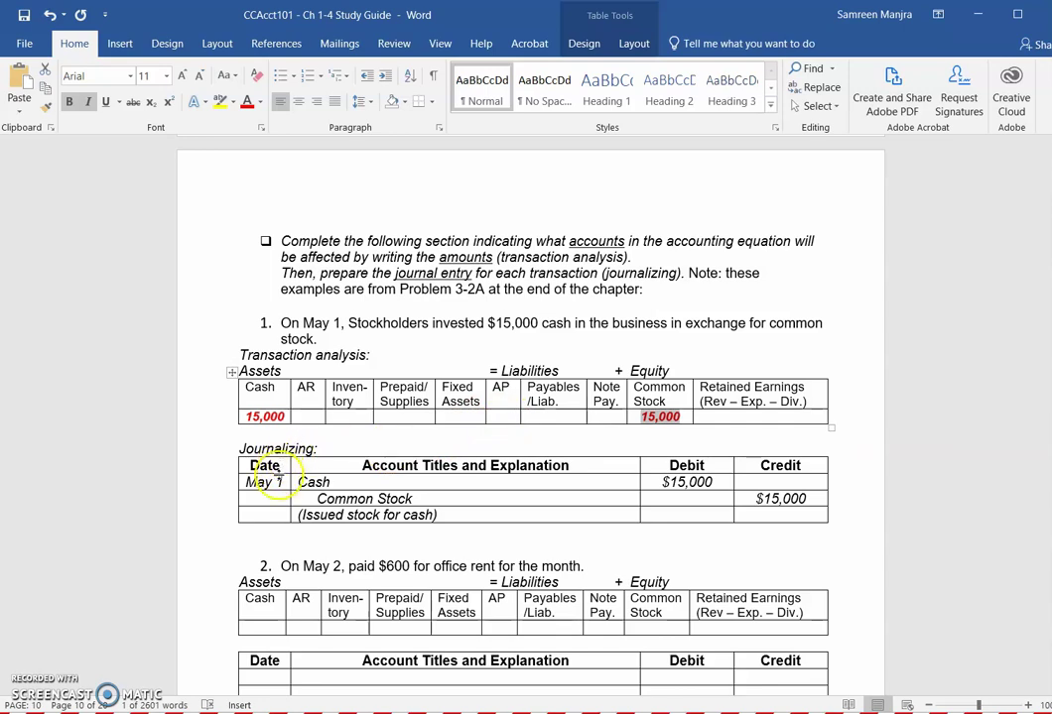
# Step: Colour the May 1 date, the Cash account title and its $15,000 debit red in the first journal entry
pyautogui.moveTo(284, 483); pyautogui.dragTo(245, 483)
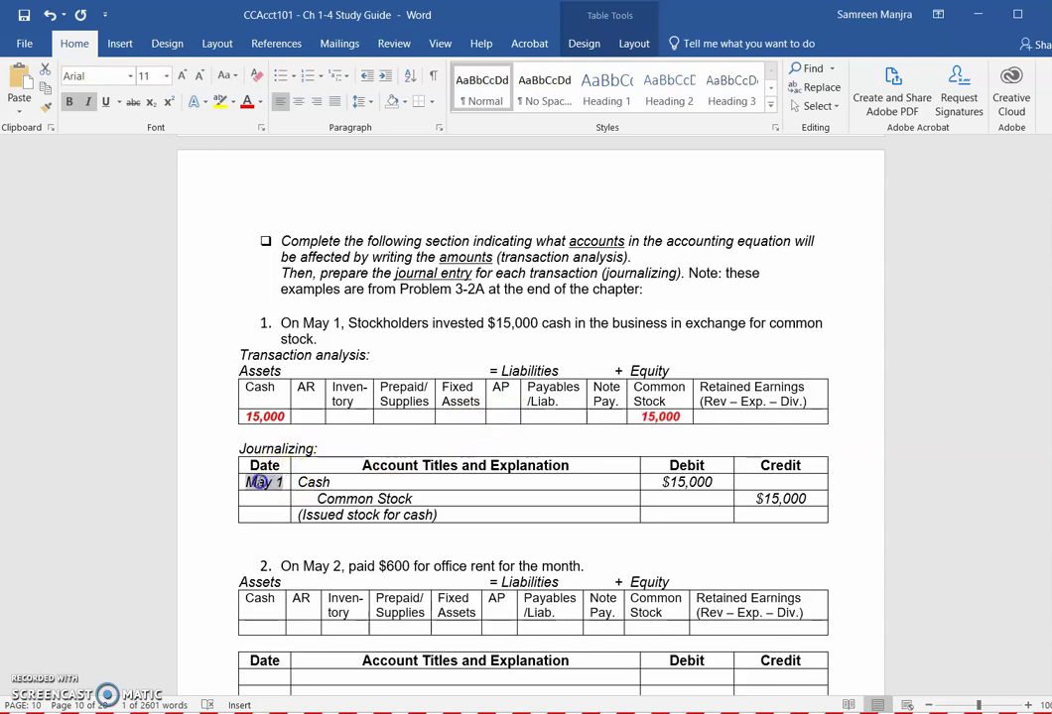
pyautogui.click(214, 103)
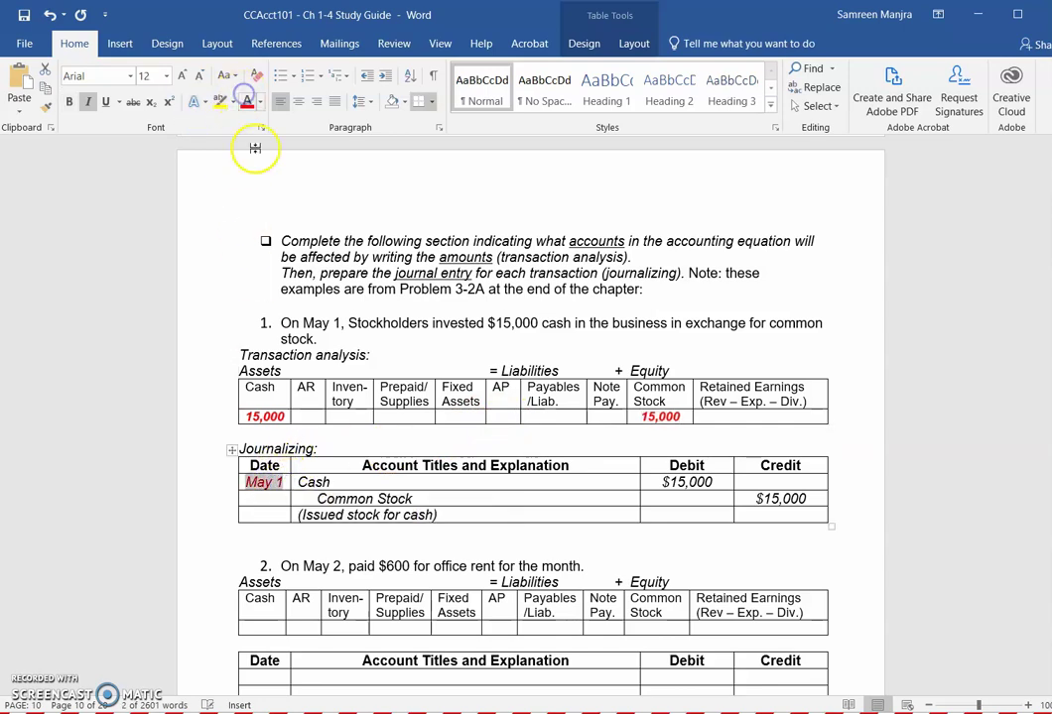
pyautogui.moveTo(302, 324); pyautogui.dragTo(342, 325)
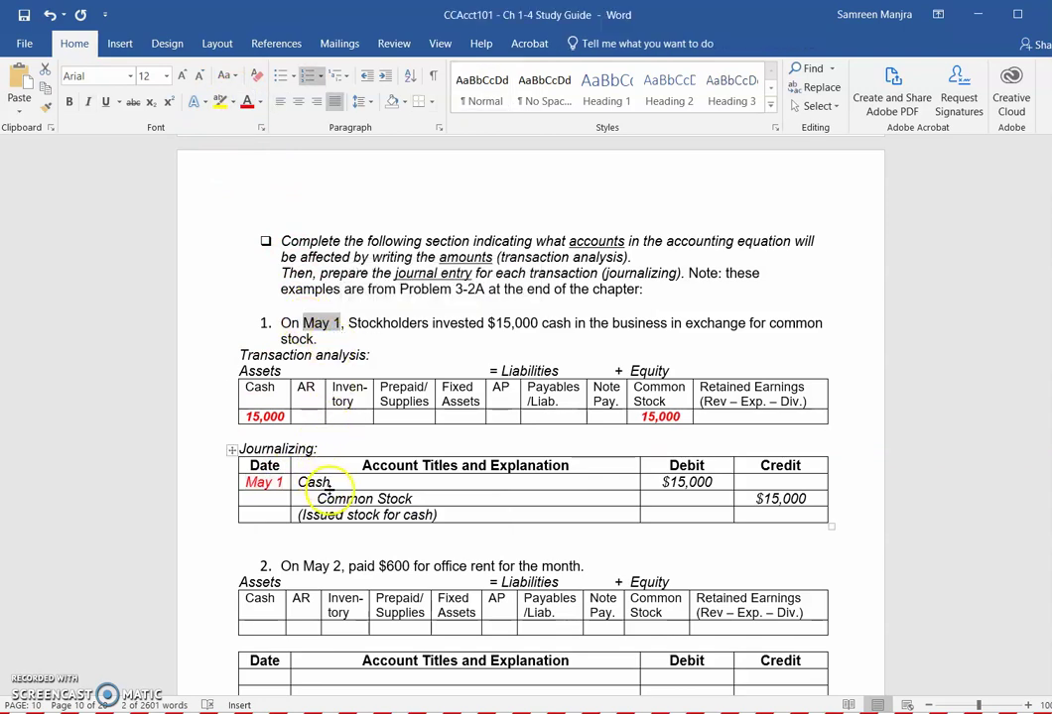
pyautogui.moveTo(330, 482); pyautogui.dragTo(299, 484)
pyautogui.click(246, 102)
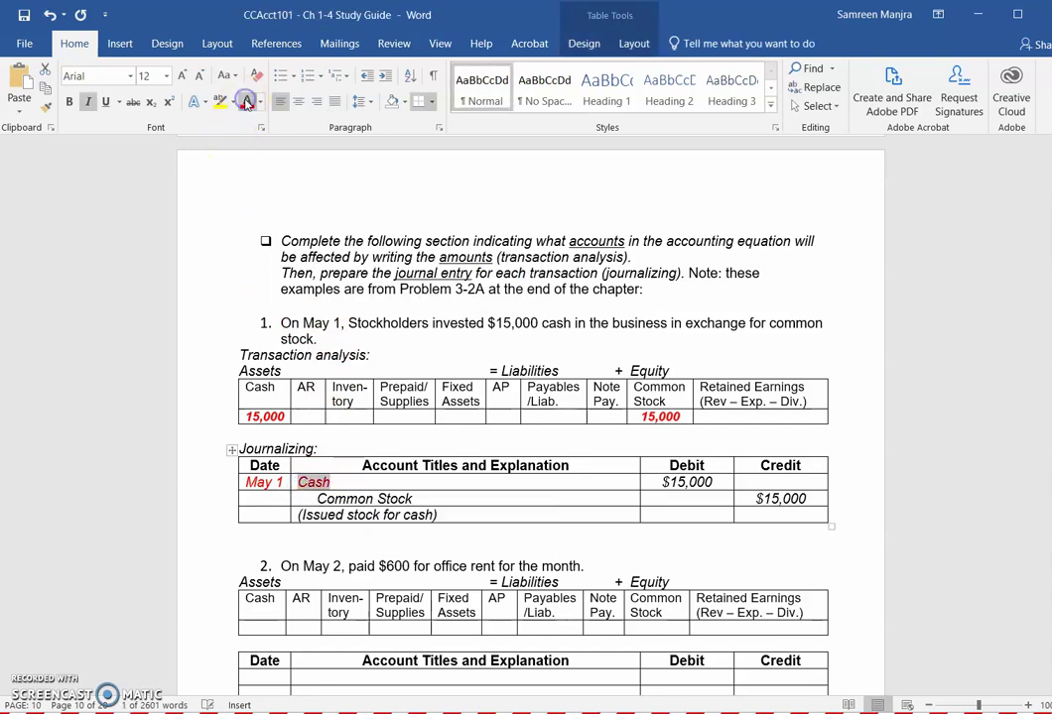
pyautogui.click(246, 104)
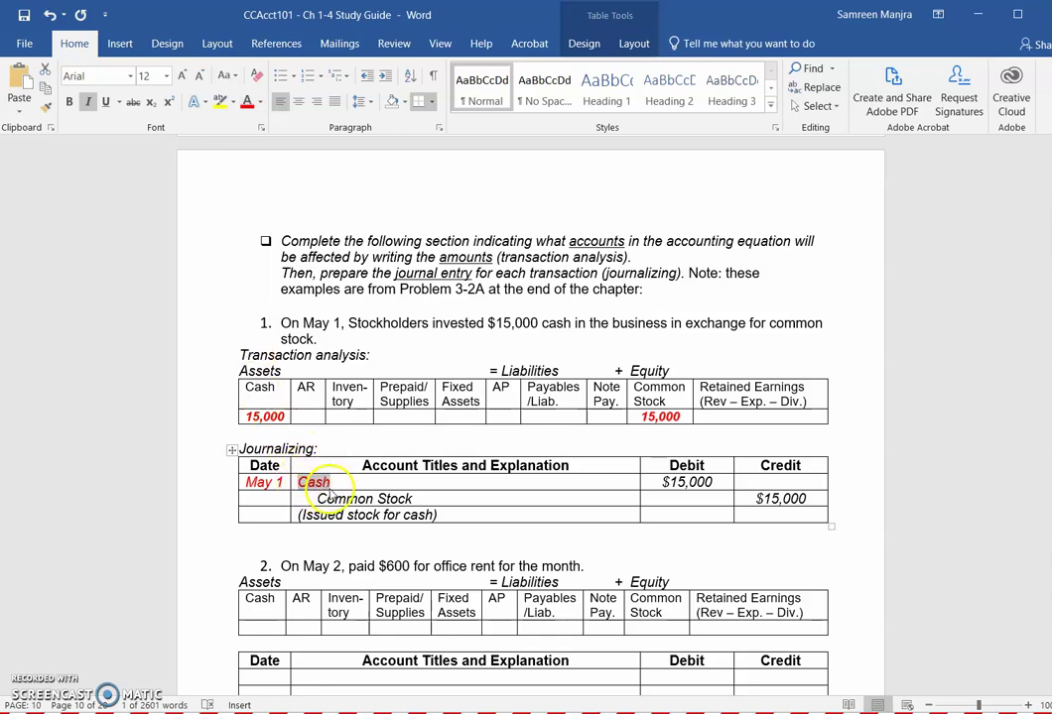
pyautogui.moveTo(714, 483); pyautogui.dragTo(661, 484)
pyautogui.click(246, 103)
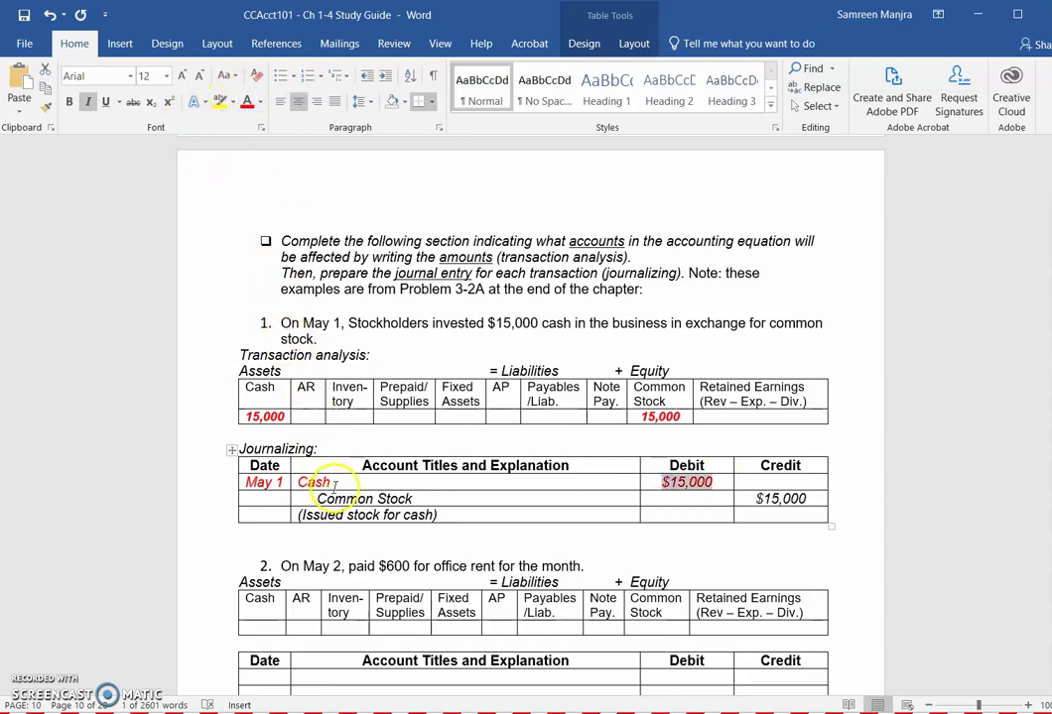
# Step: Colour the Common Stock title, its $15,000 credit and the explanation line red in the May 1 journal entry
pyautogui.moveTo(319, 496); pyautogui.dragTo(402, 494)
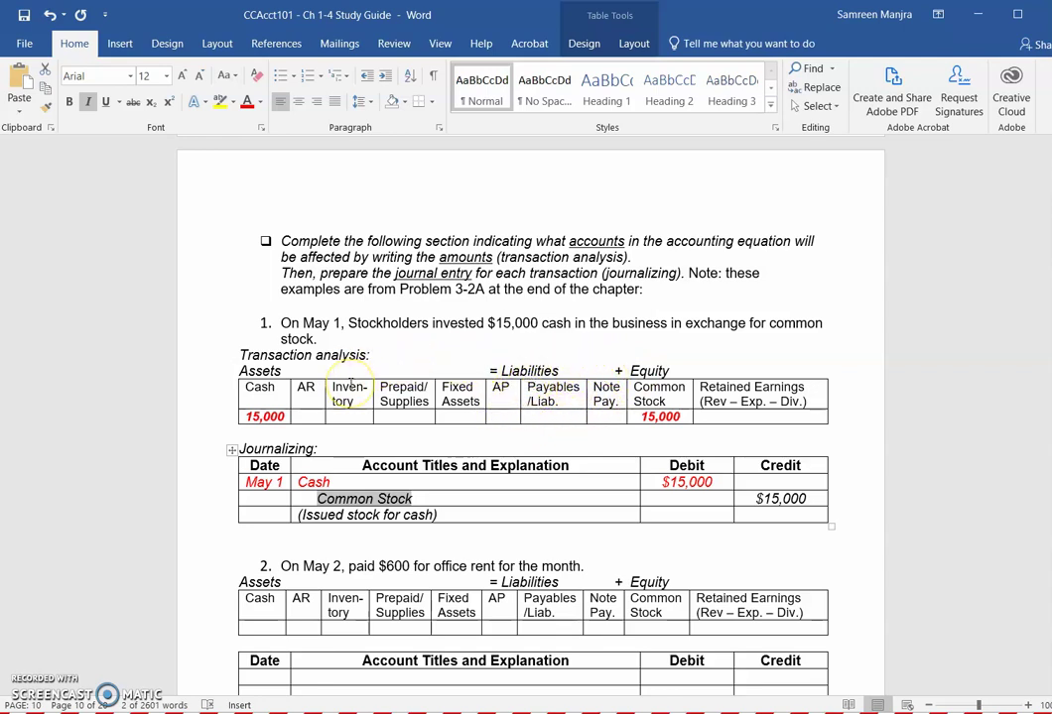
pyautogui.click(247, 101)
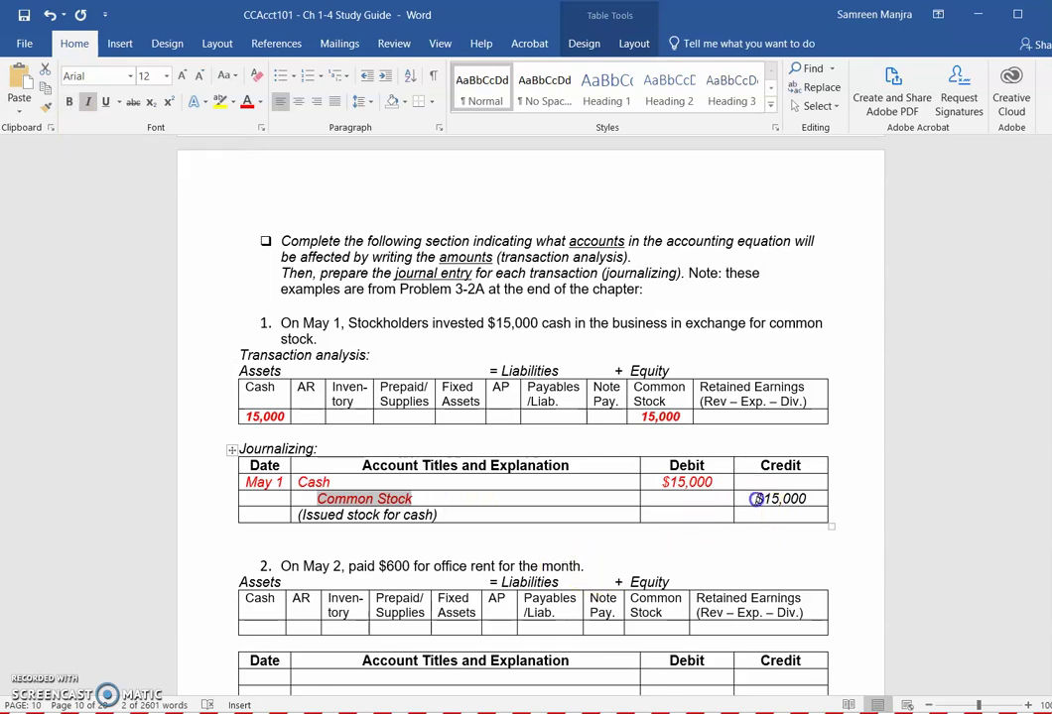
pyautogui.moveTo(754, 498); pyautogui.dragTo(805, 503)
pyautogui.click(246, 101)
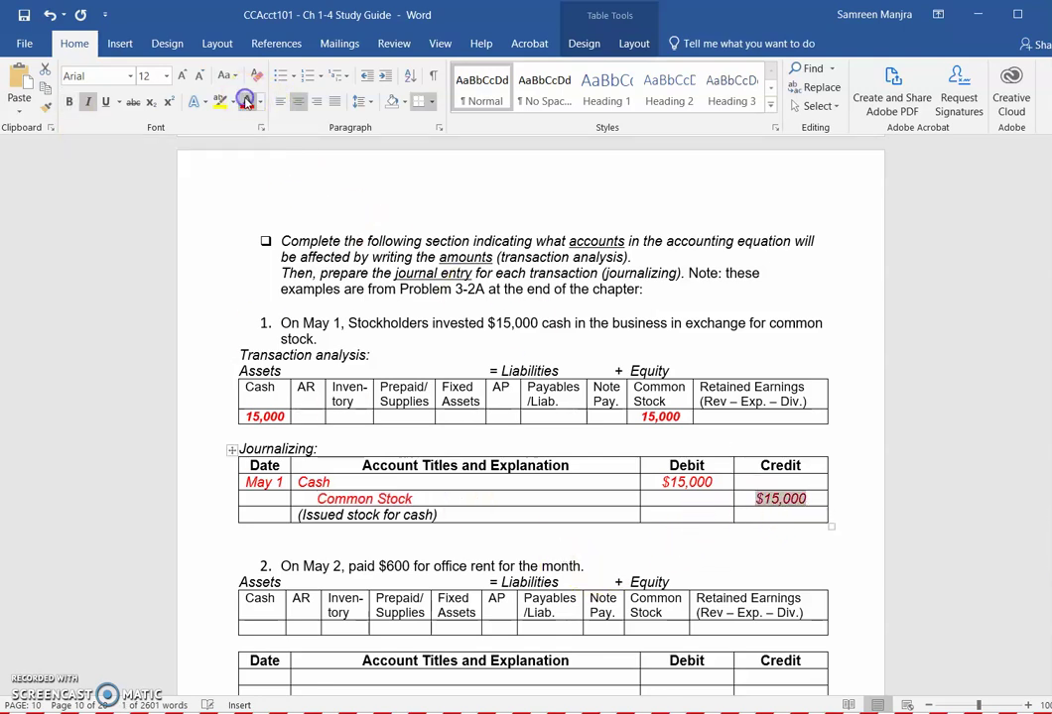
pyautogui.click(576, 514)
pyautogui.moveTo(432, 515); pyautogui.dragTo(310, 515)
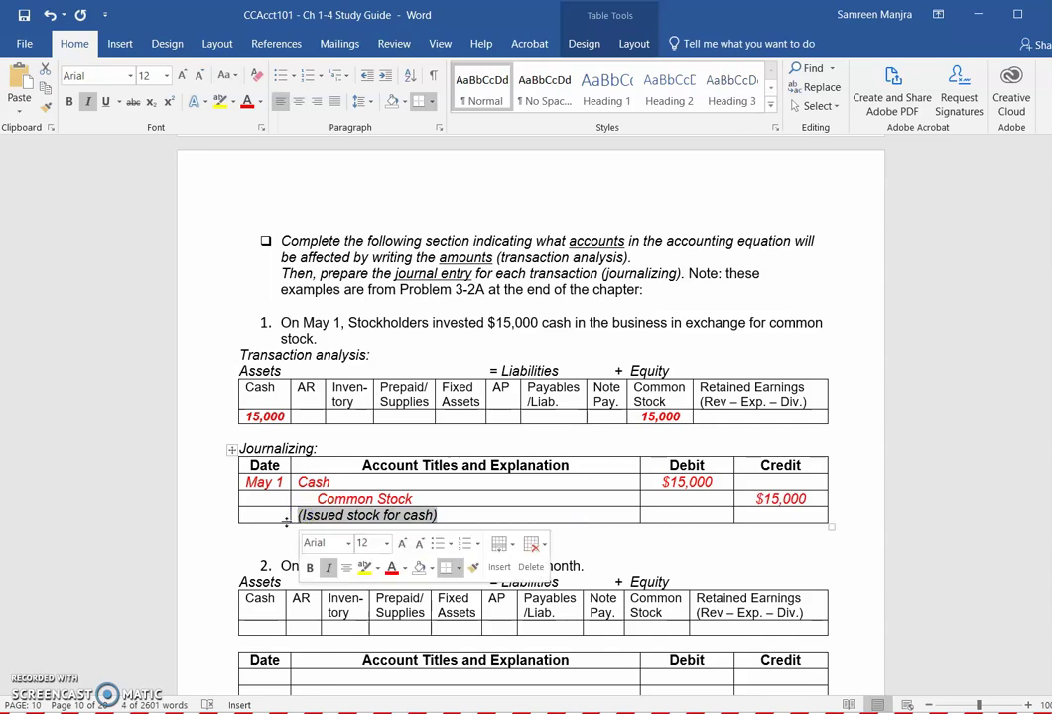
pyautogui.click(248, 103)
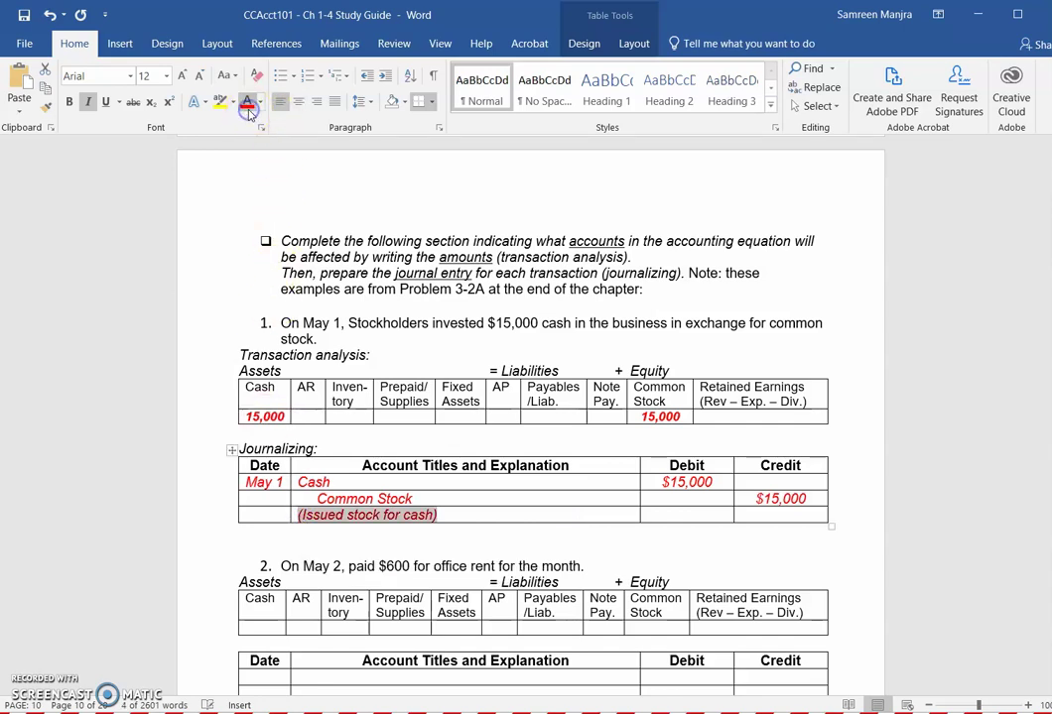
# Step: Enter -600 under Cash in transaction 2's analysis table and colour it red
pyautogui.click(344, 571)
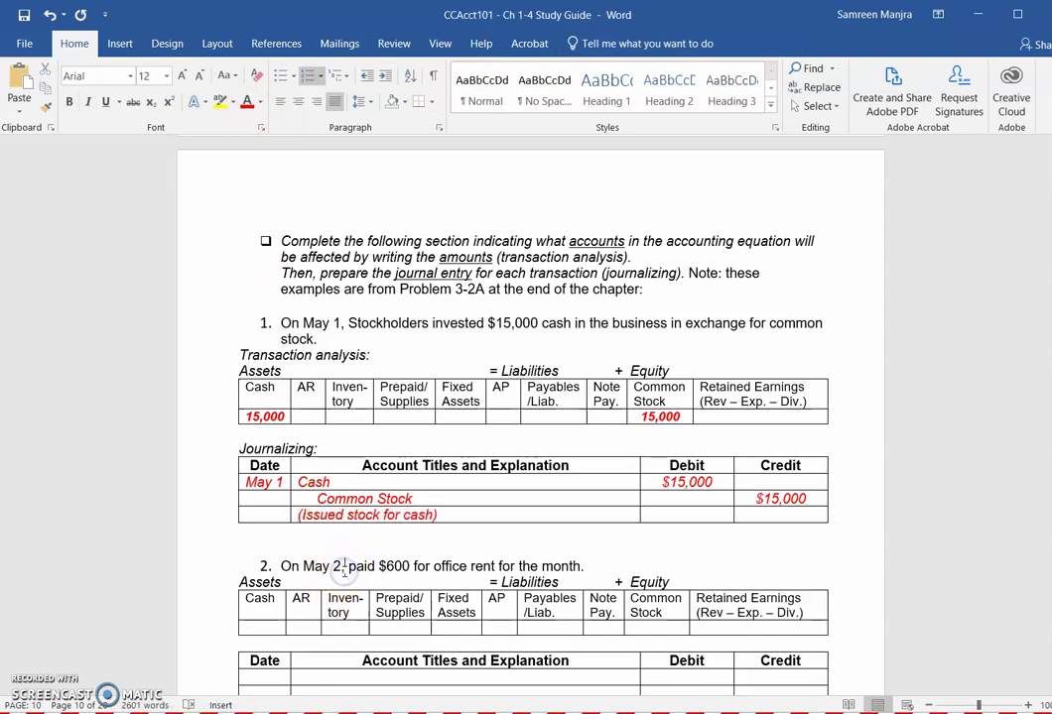
pyautogui.moveTo(346, 565); pyautogui.dragTo(411, 564)
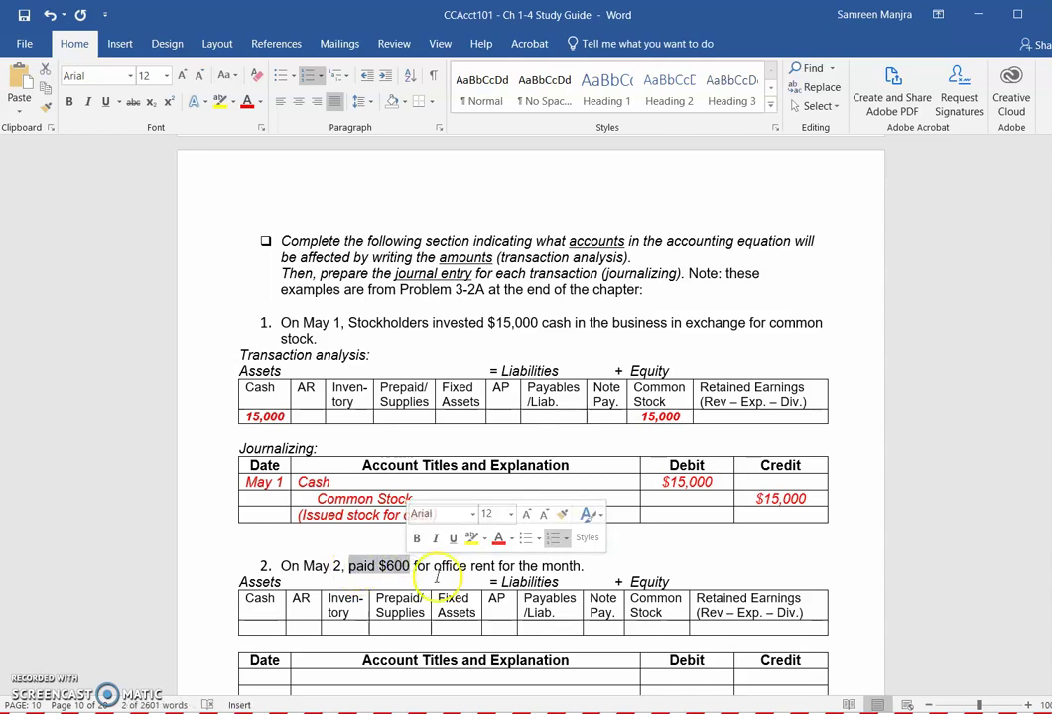
pyautogui.click(258, 628)
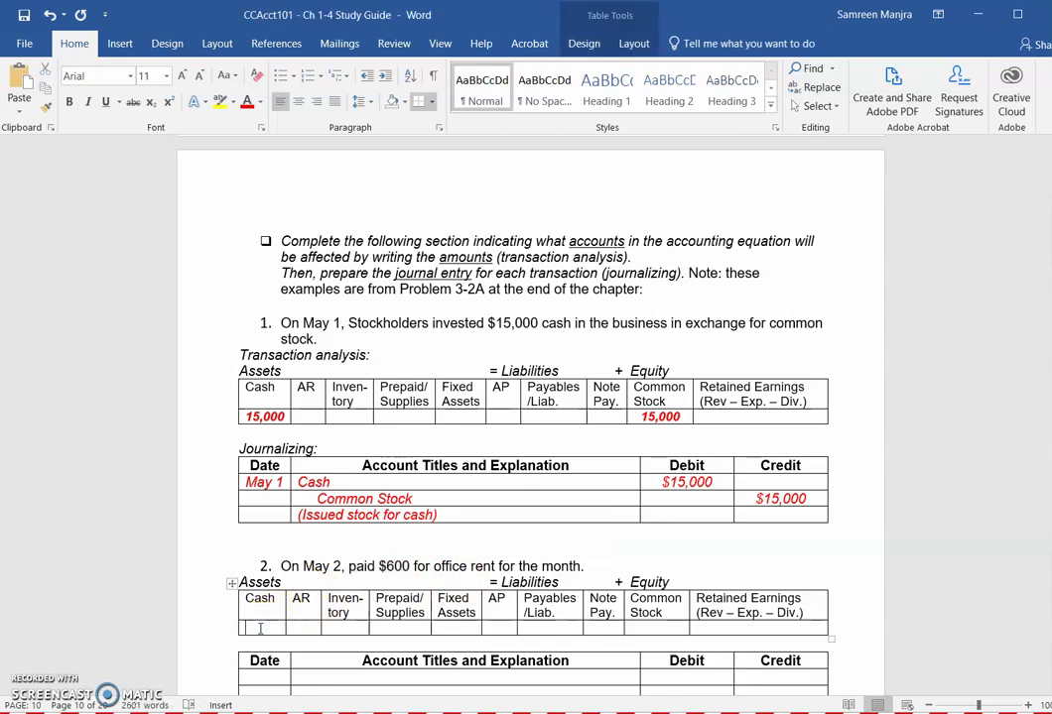
pyautogui.click(278, 621)
pyautogui.write('-600')
pyautogui.moveTo(268, 628); pyautogui.dragTo(247, 628)
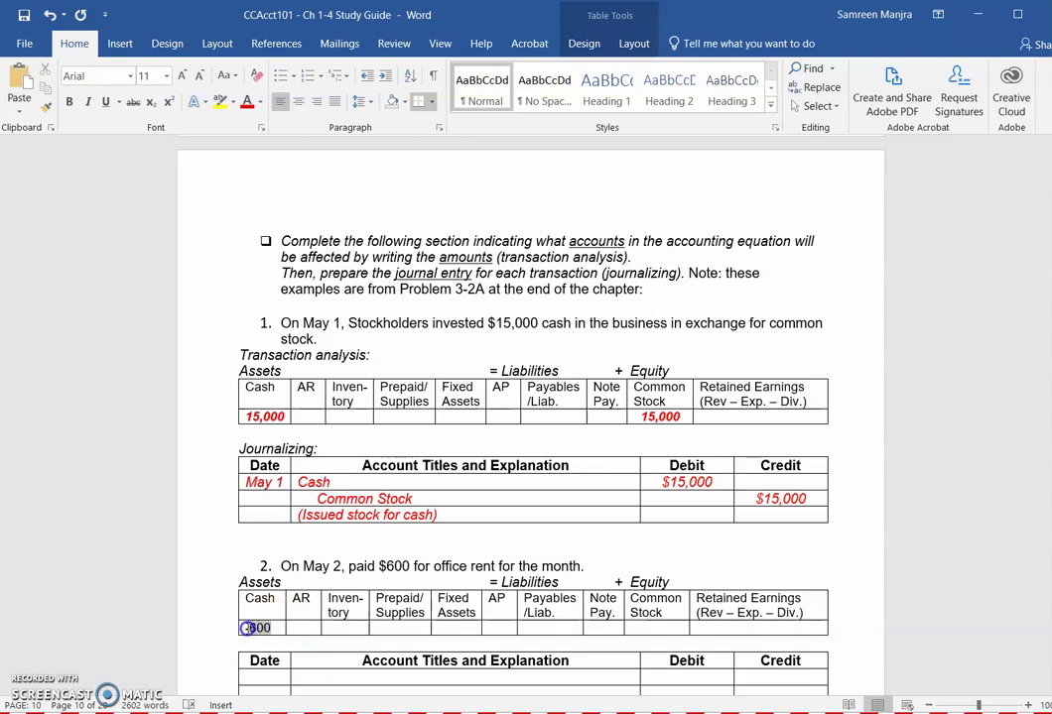
pyautogui.click(248, 104)
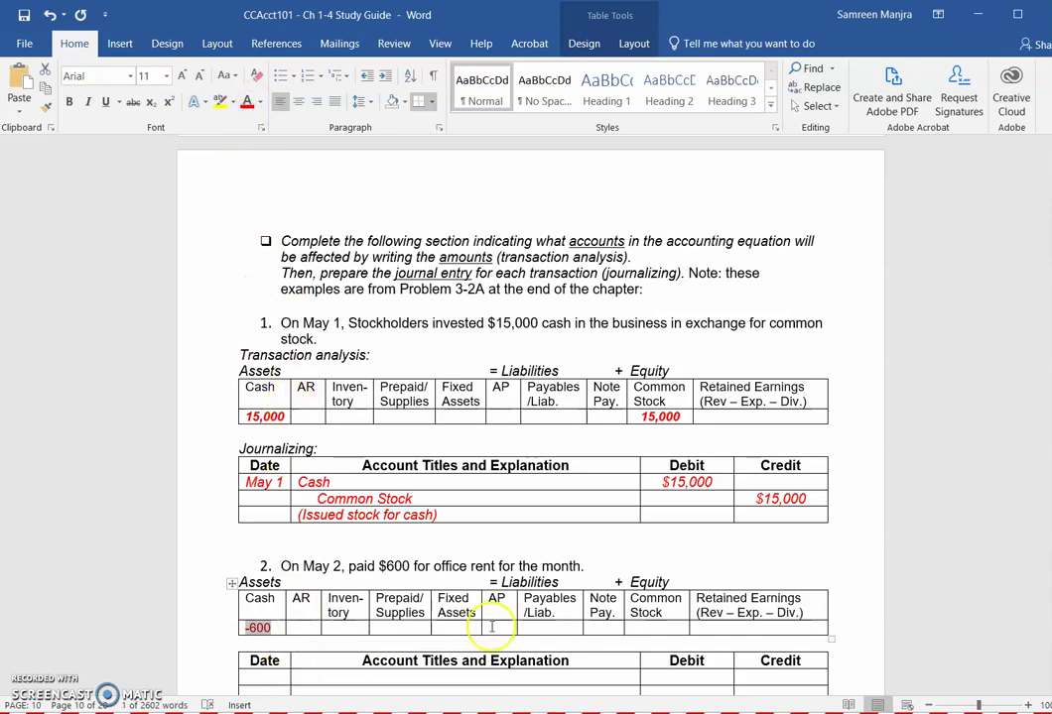
# Step: Enter -600 under Retained Earnings in transaction 2's analysis table and colour it red
pyautogui.click(745, 625)
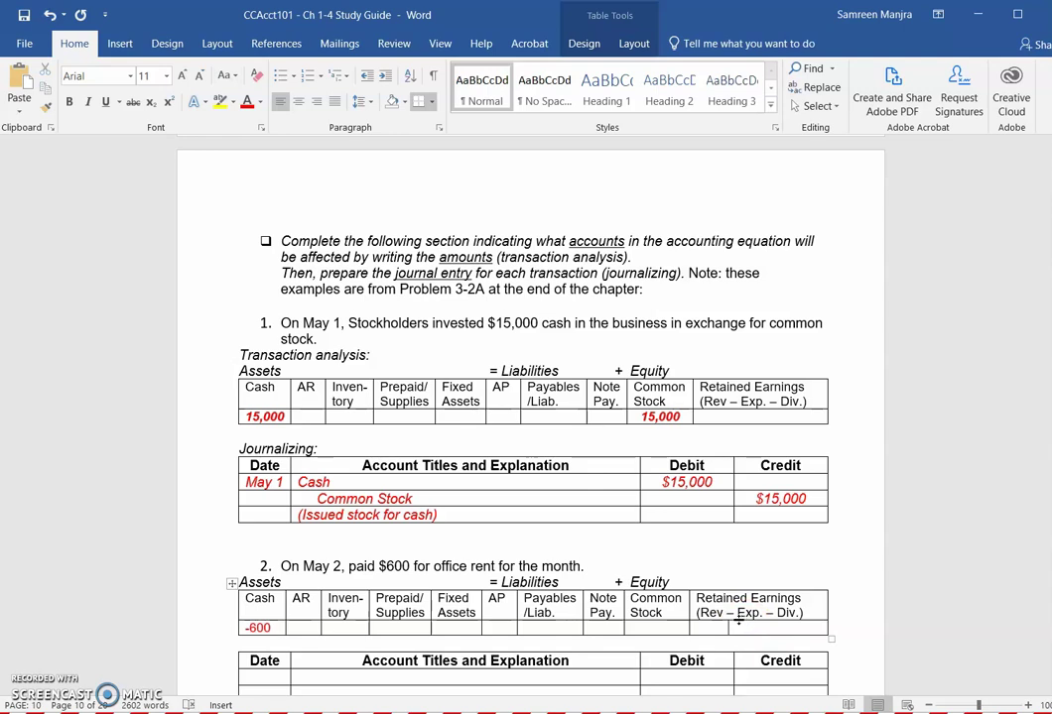
pyautogui.click(732, 621)
pyautogui.moveTo(751, 628); pyautogui.dragTo(729, 630)
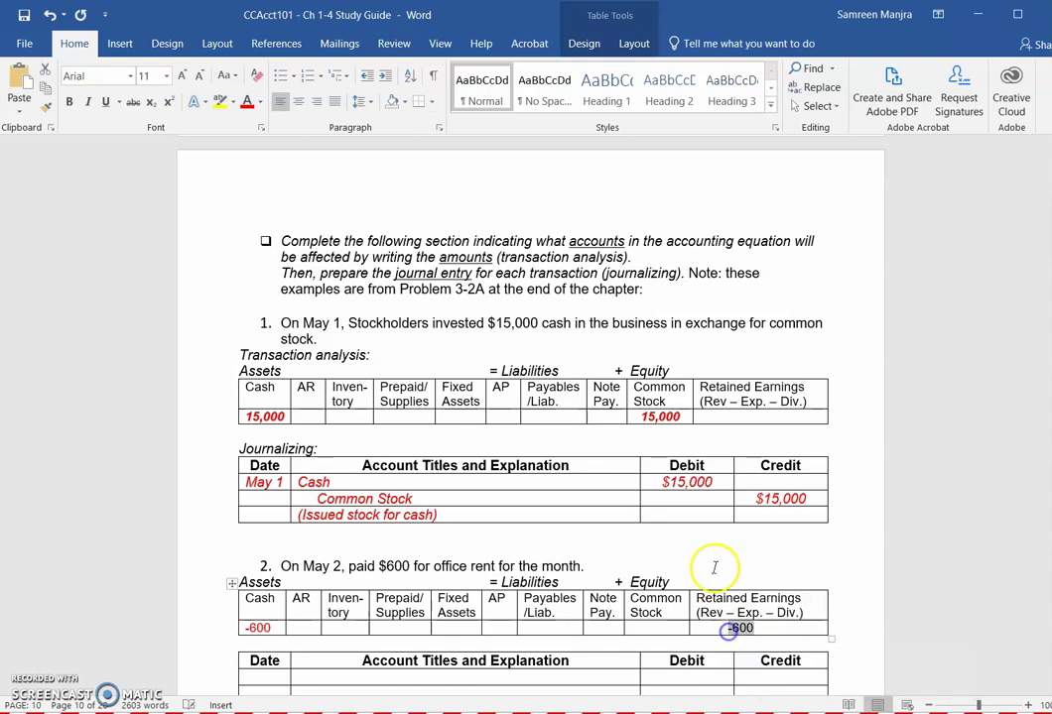
pyautogui.click(249, 102)
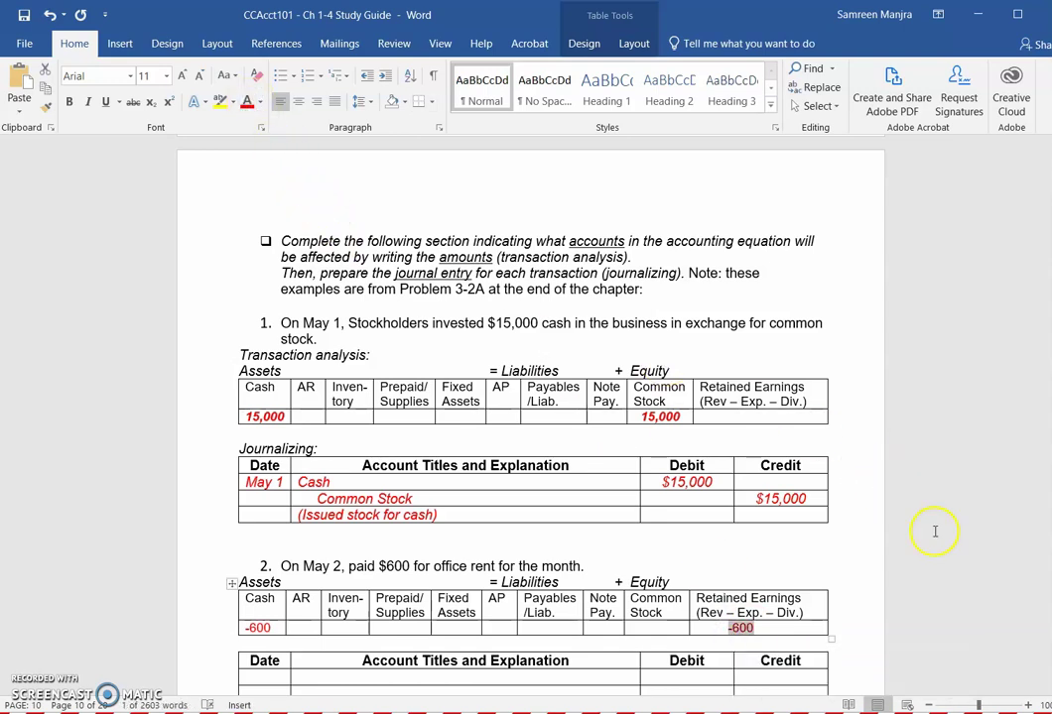
# Step: Date transaction 2's journal entry May 2 and enter an indented Cash line with a $600 credit in the second row
pyautogui.moveTo(1047, 376); pyautogui.dragTo(1047, 379)
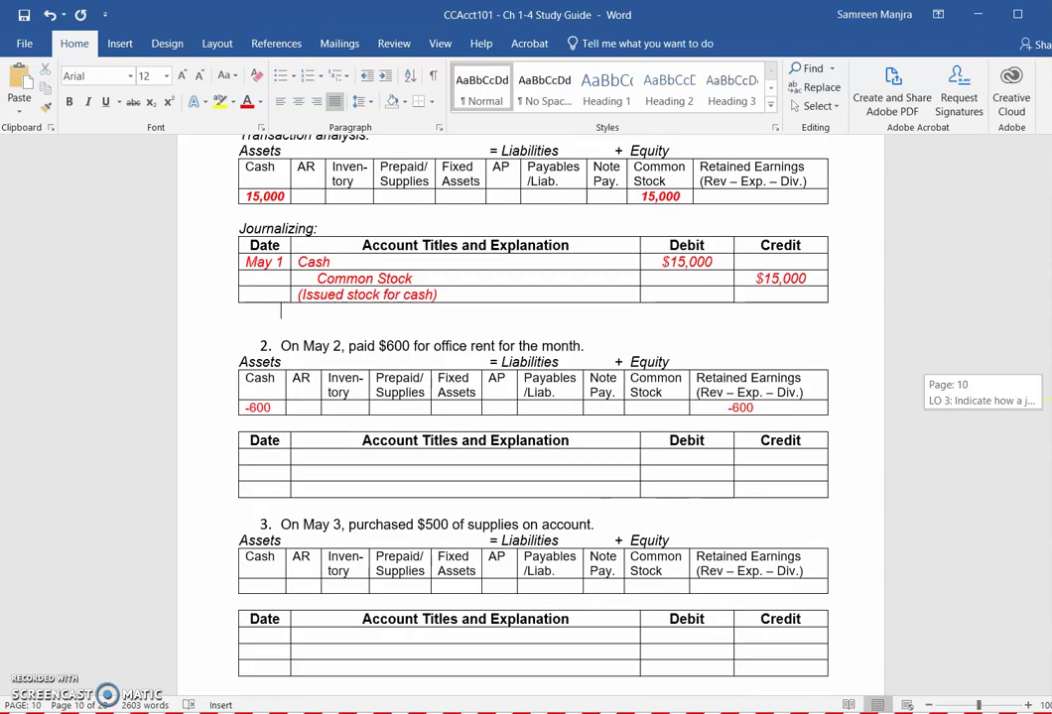
pyautogui.click(271, 460)
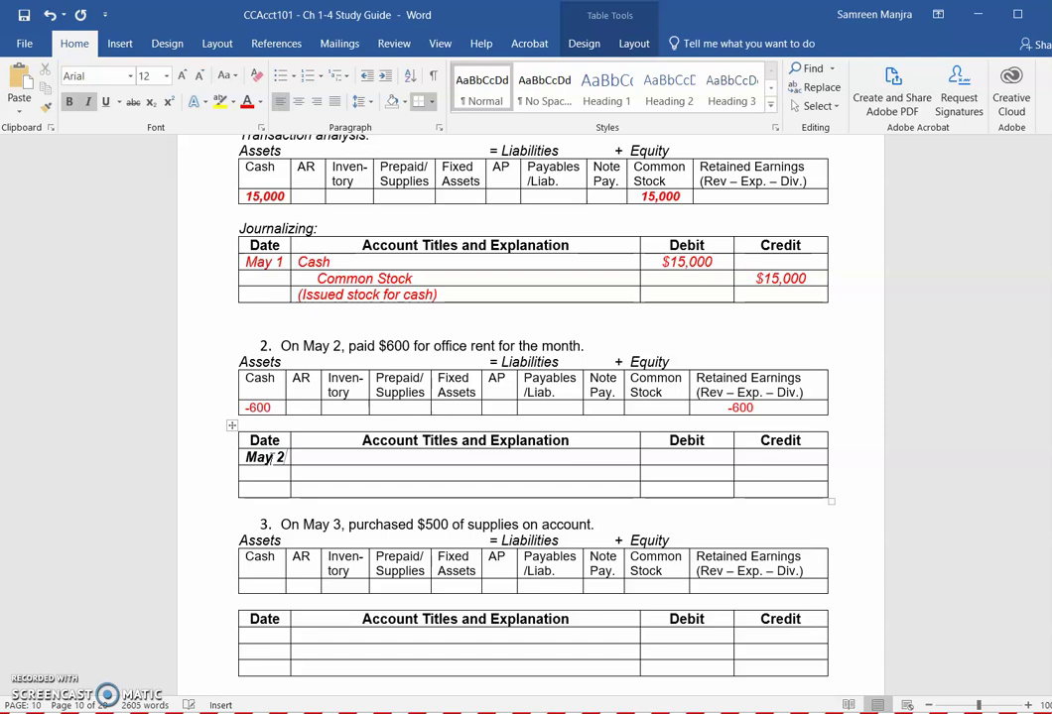
pyautogui.click(300, 456)
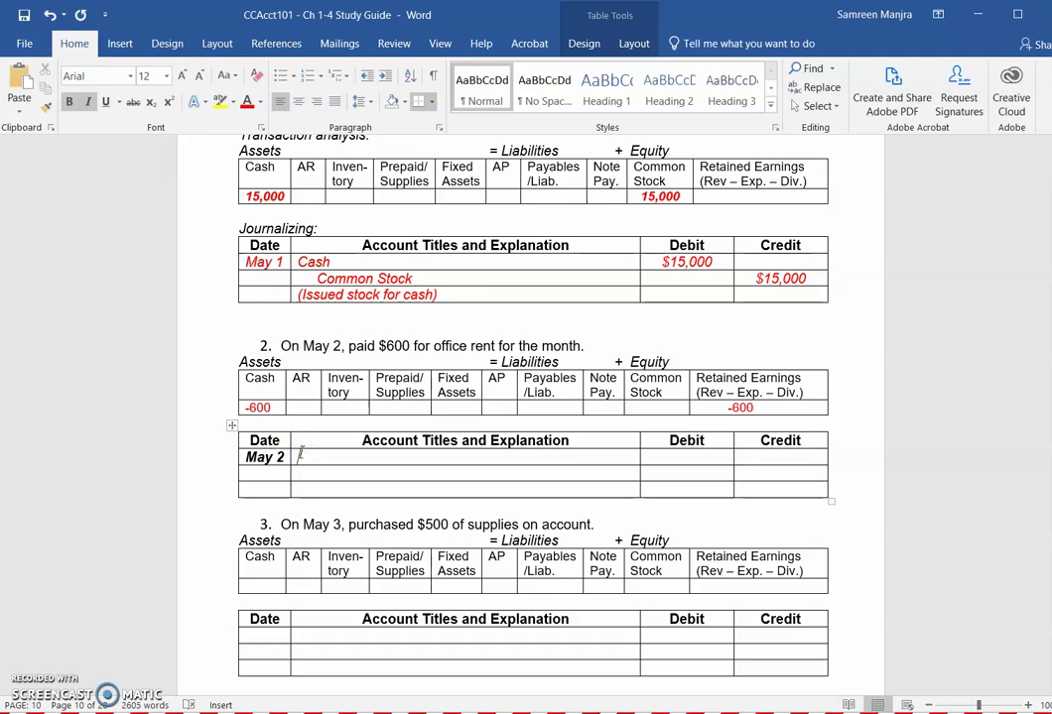
pyautogui.click(317, 475)
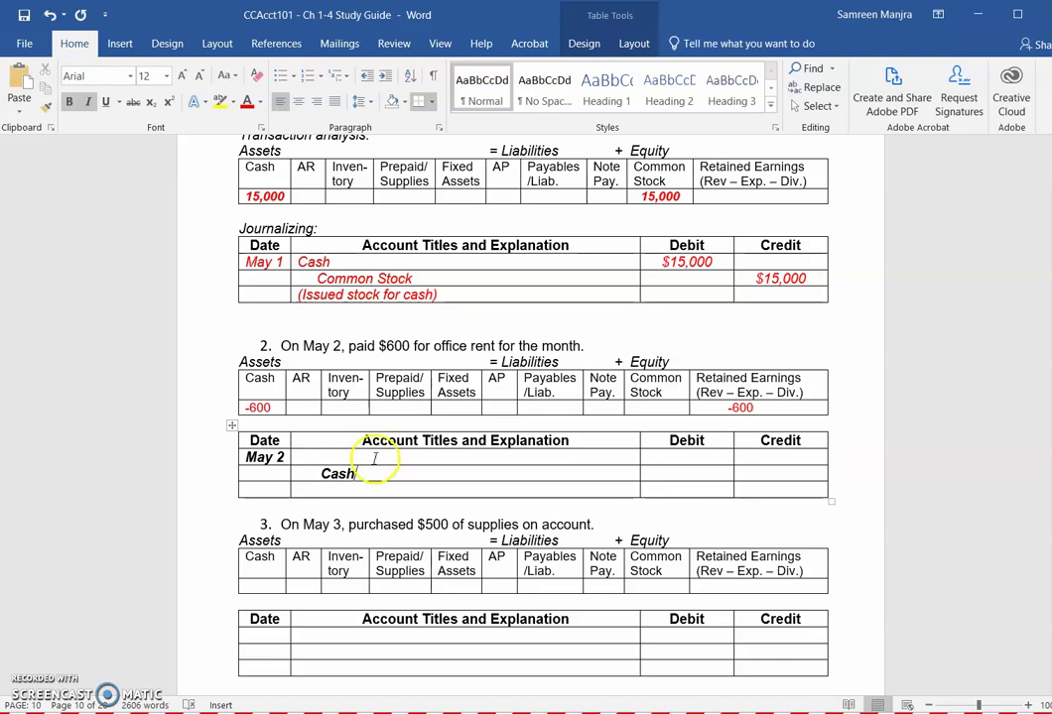
pyautogui.click(756, 472)
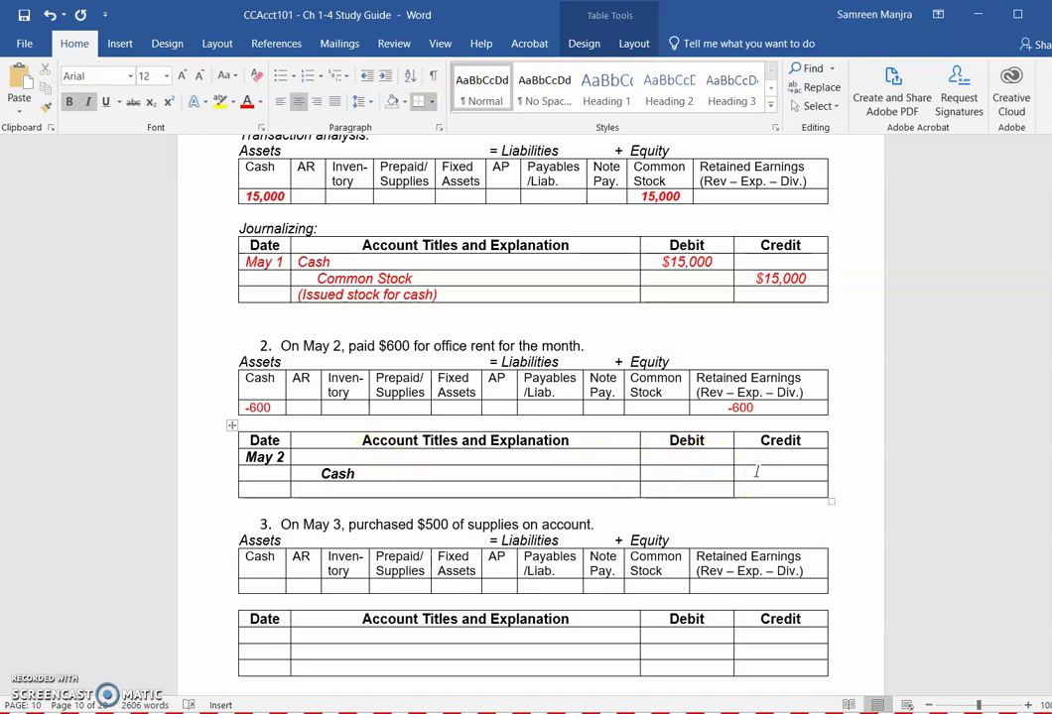
pyautogui.write('$600')
# Step: Enter Rent Expense with a $600 debit in the first row of the May 2 journal entry
pyautogui.click(564, 454)
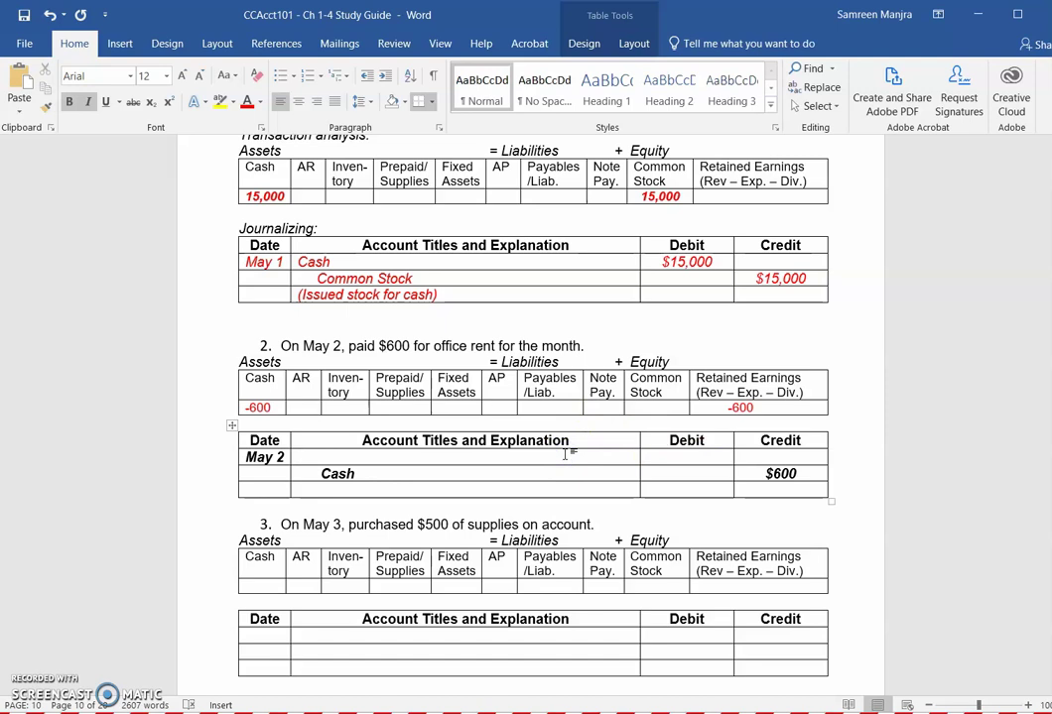
pyautogui.write('Rent Expense')
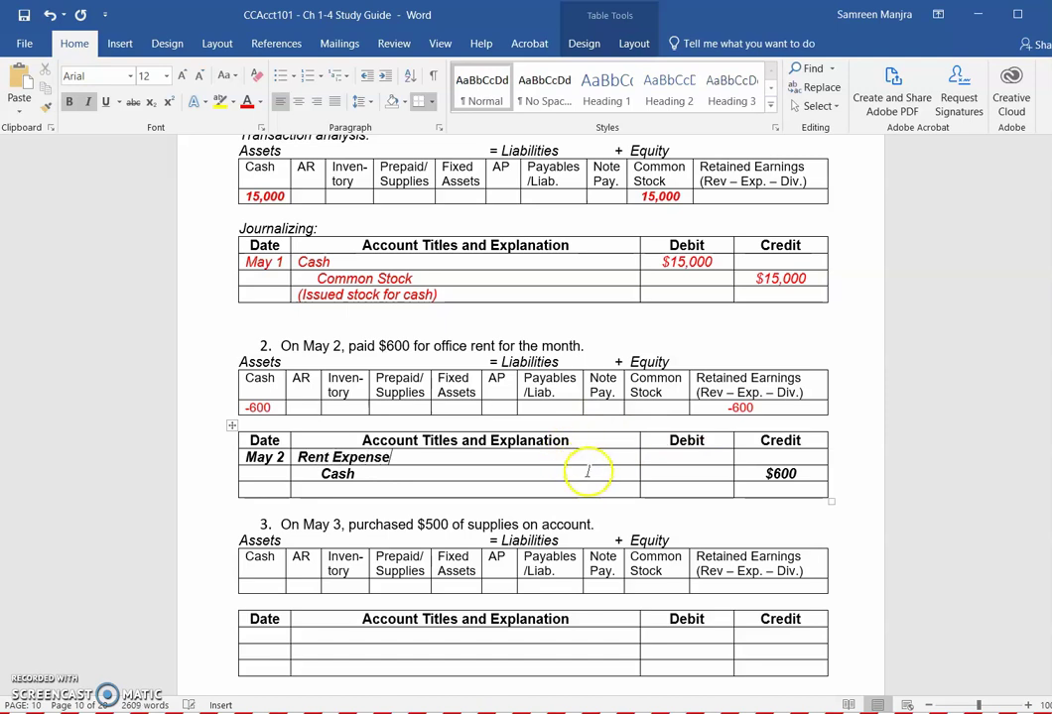
pyautogui.click(669, 457)
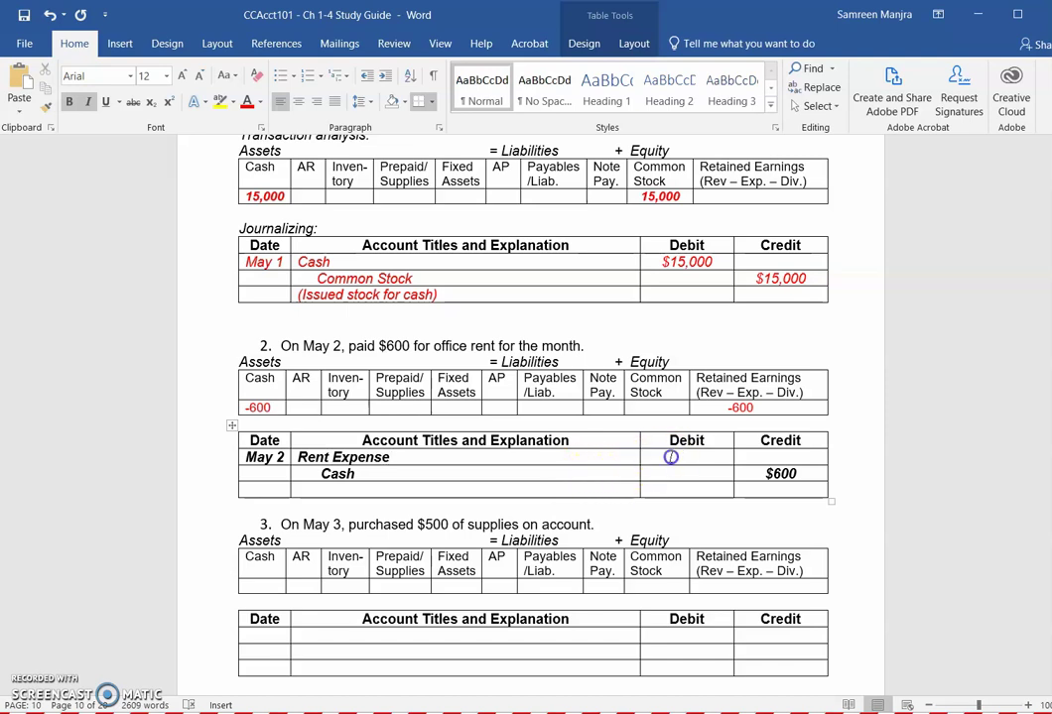
pyautogui.write('$600')
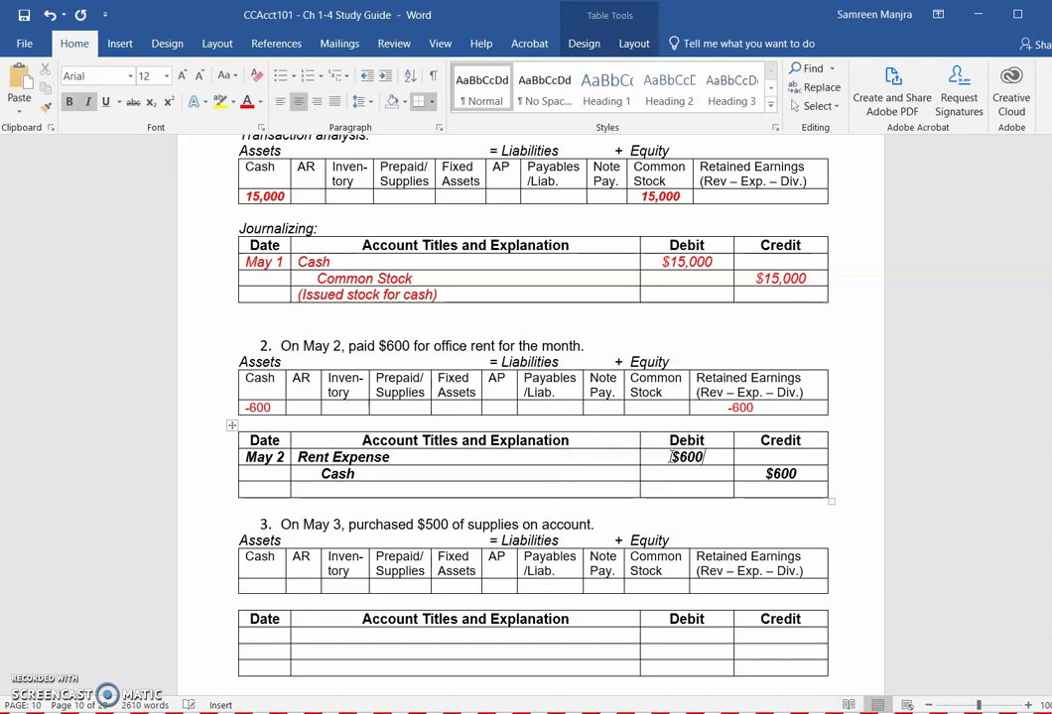
# Step: Add the explanation (paid rent) to the May 2 journal entry and colour the whole entry red
pyautogui.click(488, 493)
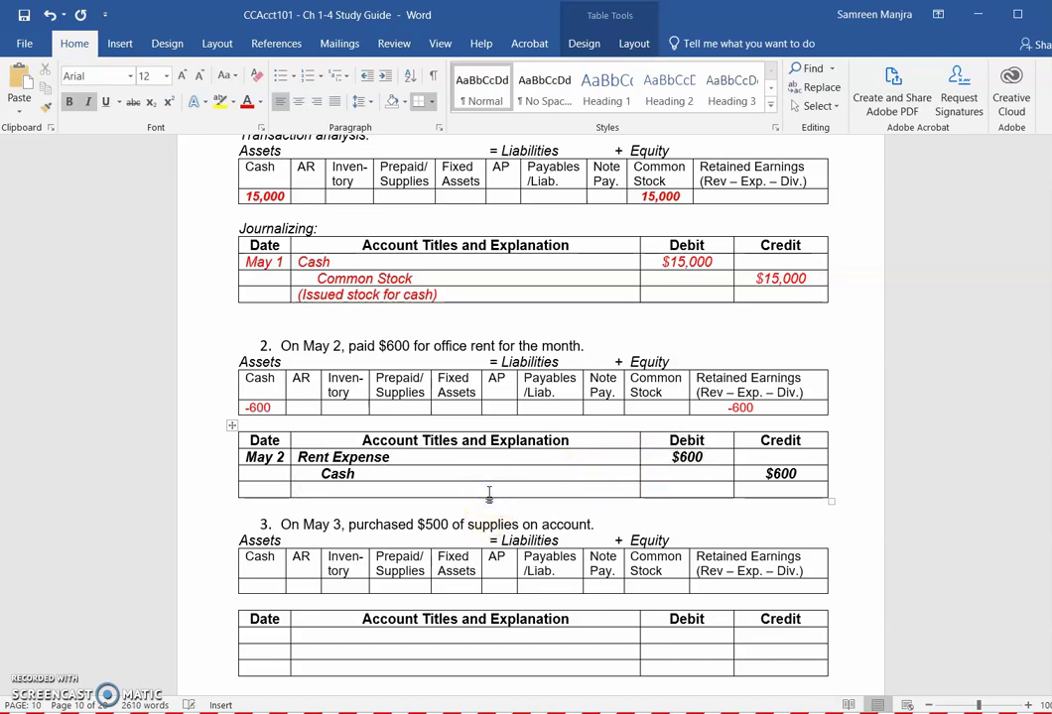
pyautogui.write('(paid ')
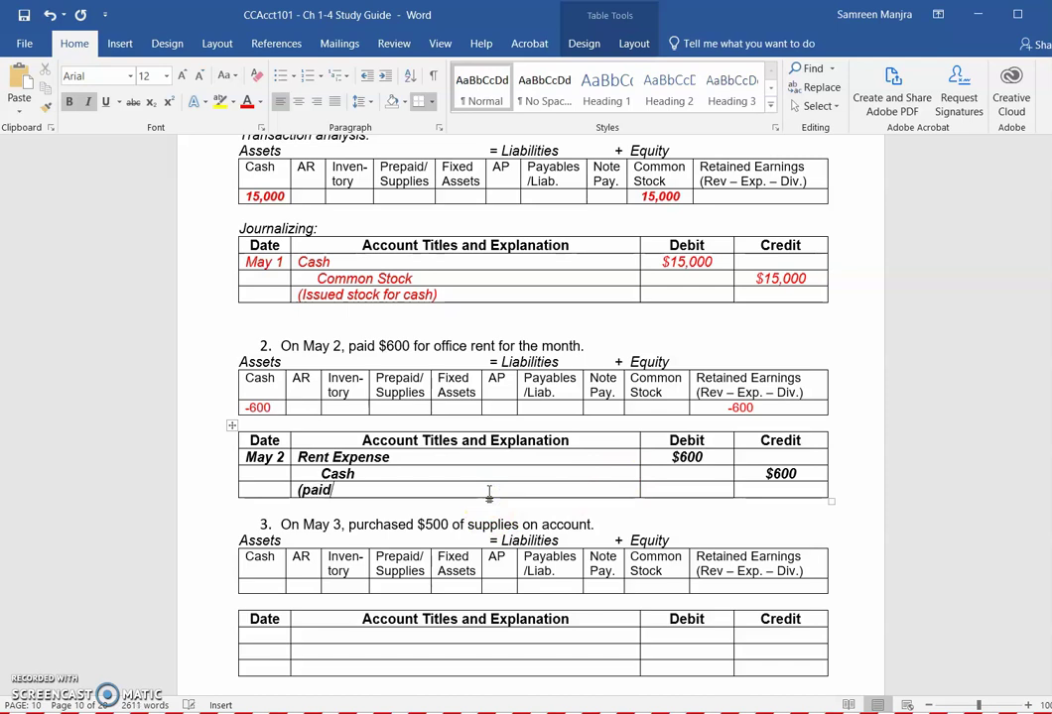
pyautogui.write('rent)')
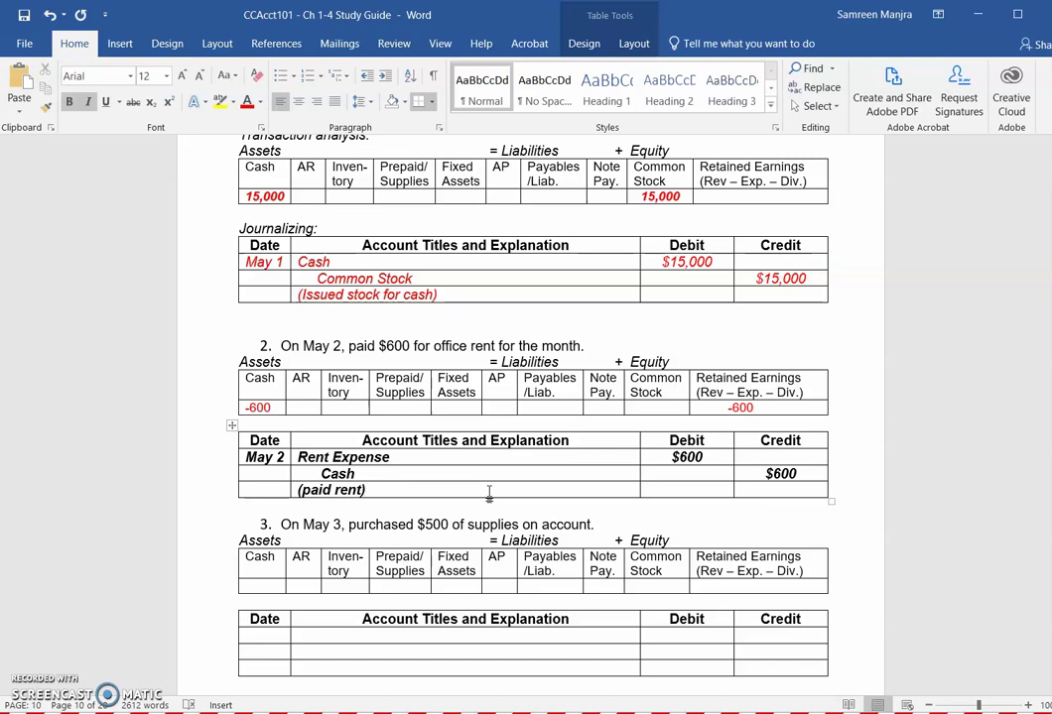
pyautogui.moveTo(732, 482); pyautogui.dragTo(265, 458)
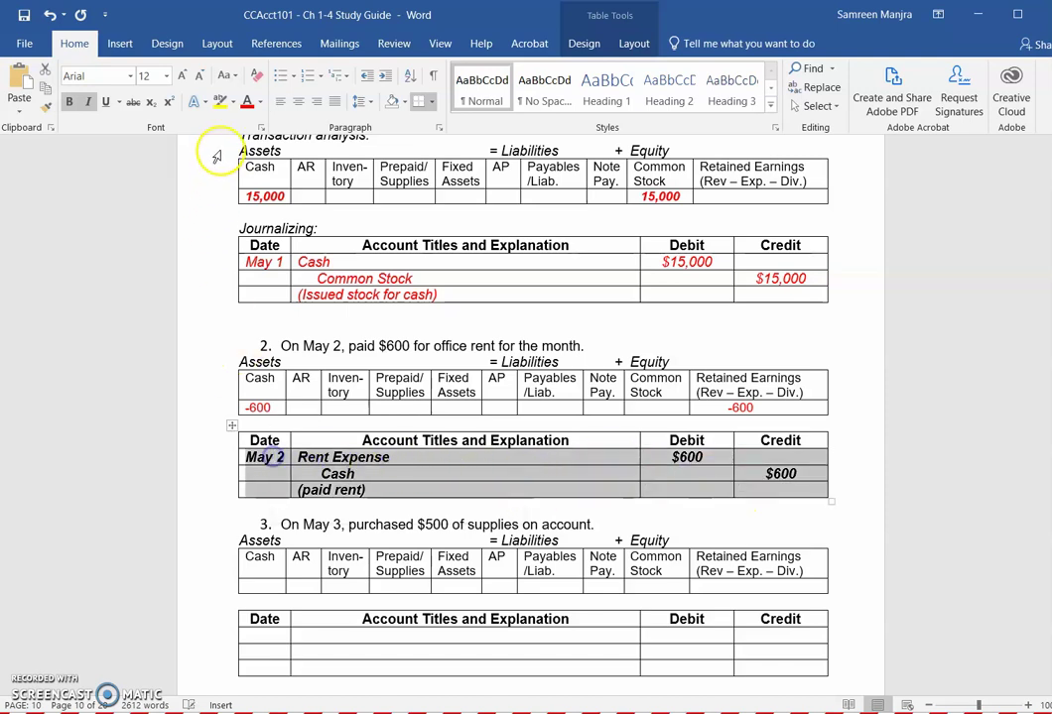
pyautogui.click(244, 100)
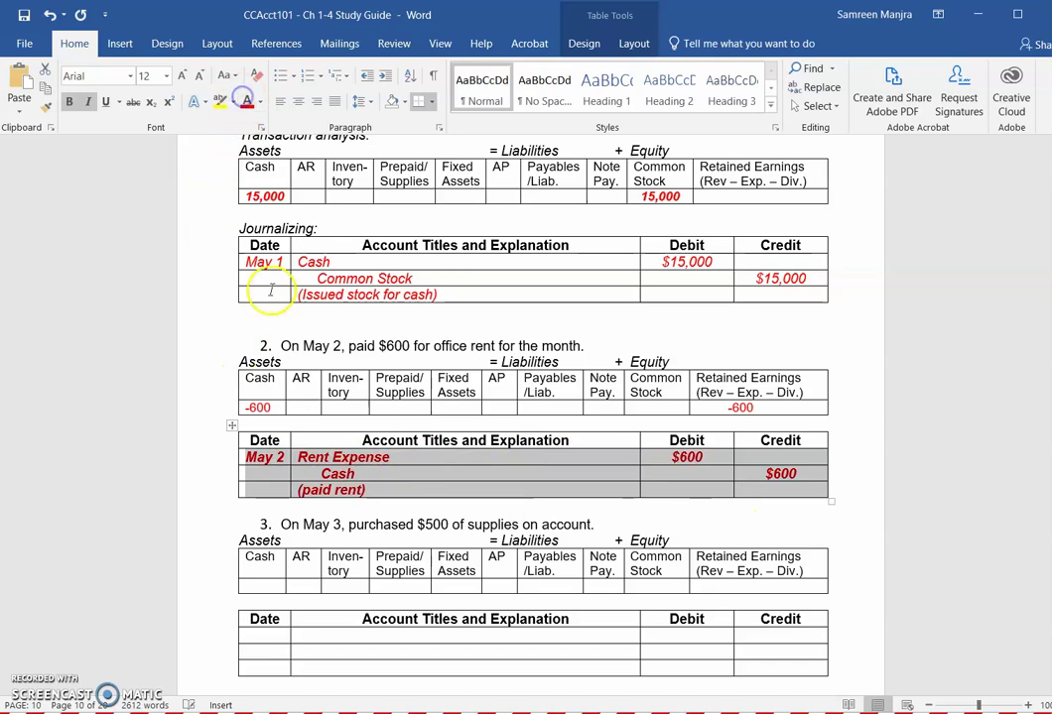
# Step: Enter +500 under Prepaid/Supplies in transaction 3's analysis table and colour it red
pyautogui.click(293, 588)
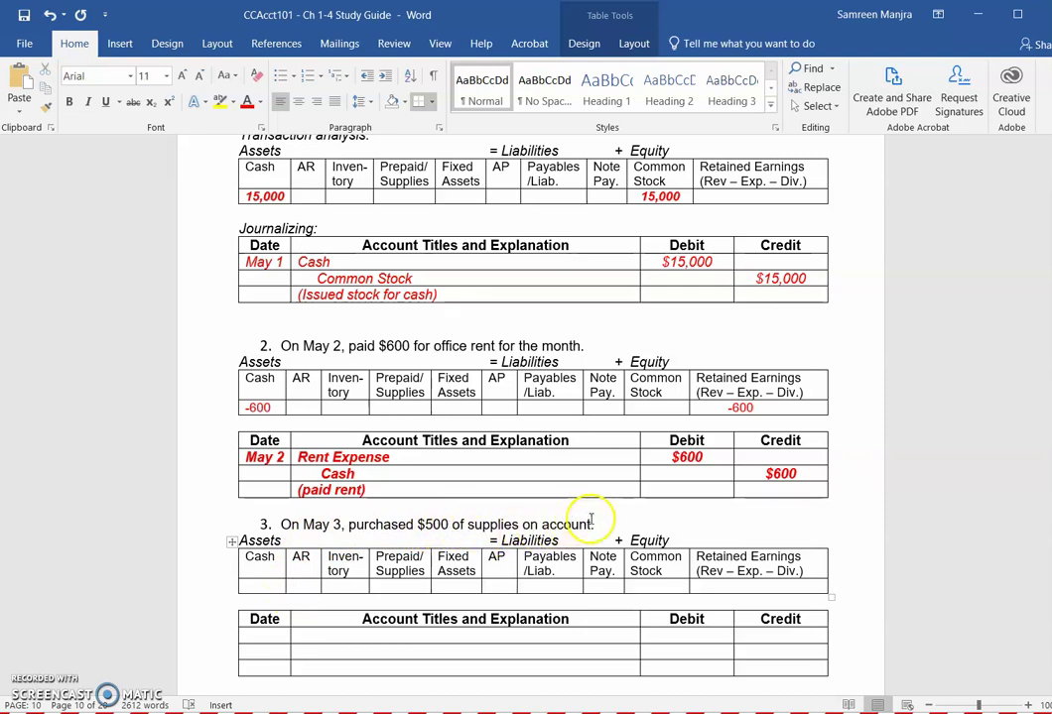
pyautogui.click(411, 586)
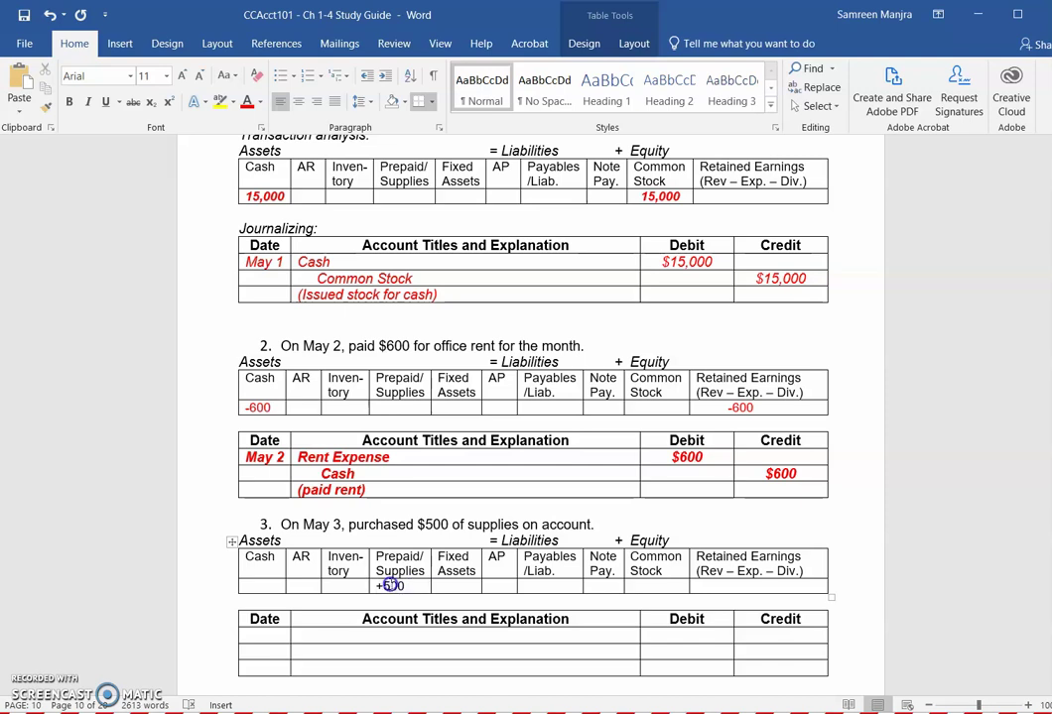
pyautogui.click(372, 586)
pyautogui.click(247, 101)
pyautogui.click(390, 587)
# Step: Enter +500 under AP in transaction 3's analysis table and colour it red
pyautogui.click(504, 586)
pyautogui.write('+500')
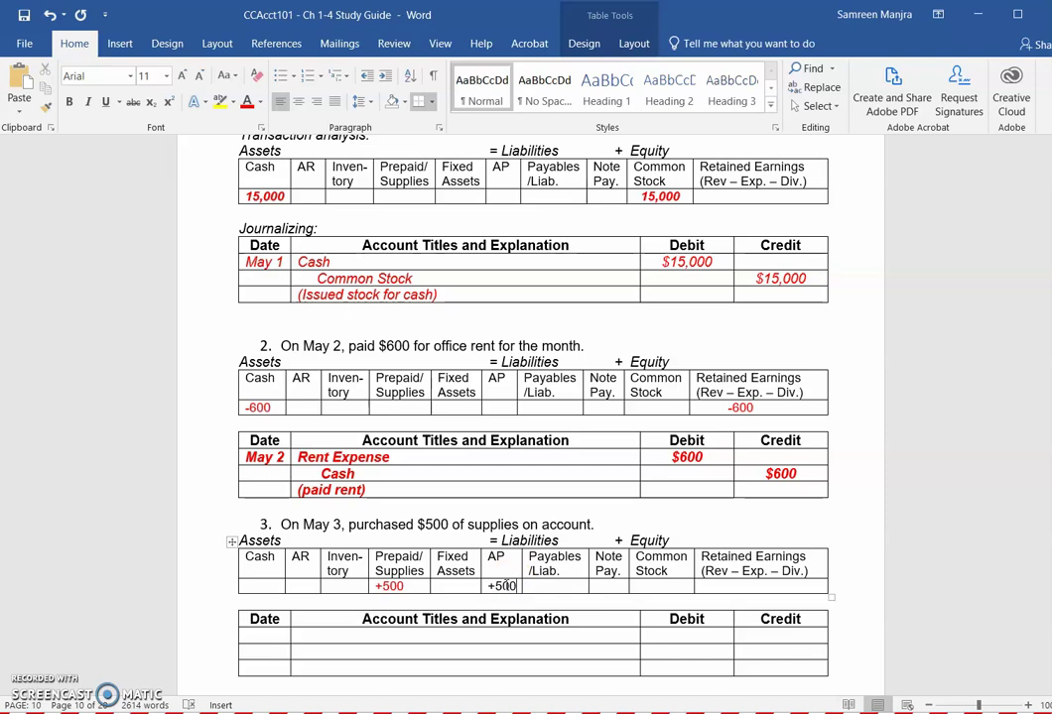
pyautogui.moveTo(518, 585); pyautogui.dragTo(486, 585)
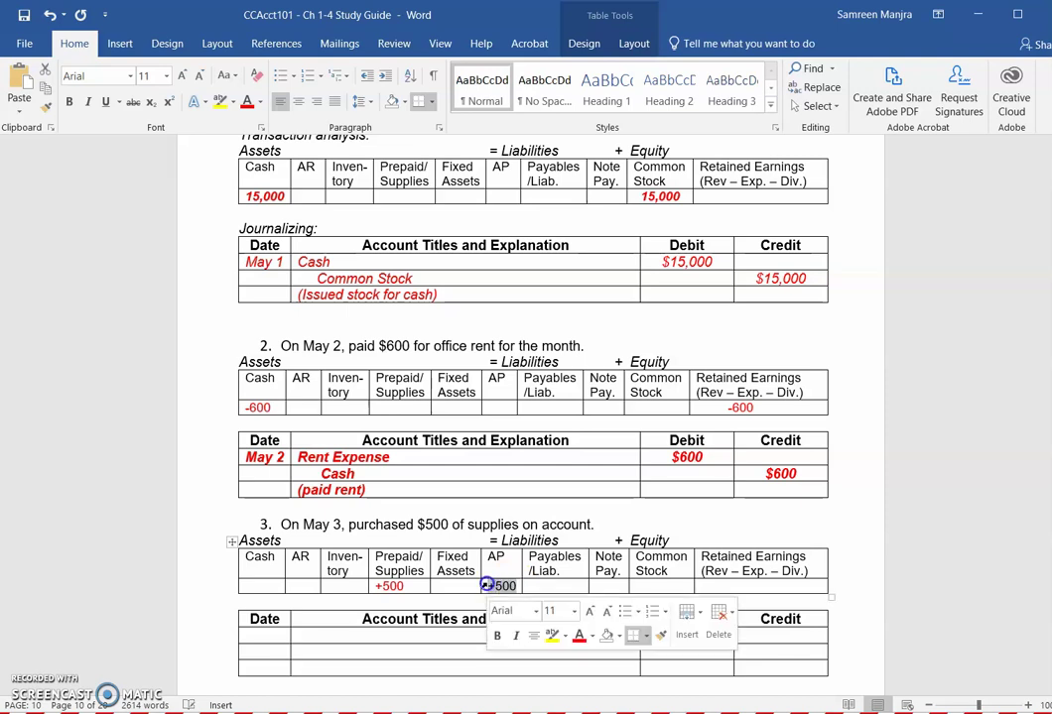
pyautogui.click(247, 101)
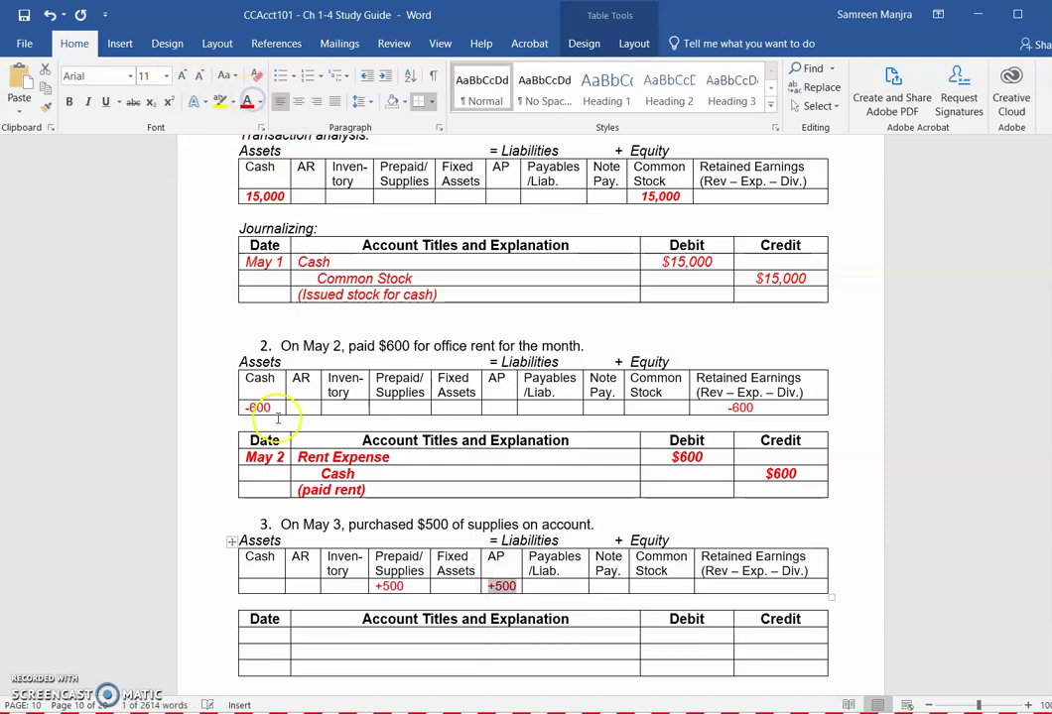
# Step: Fill the first row of transaction 3's journal entry with May 3, Supplies and a $500 debit, coloured red
pyautogui.click(268, 632)
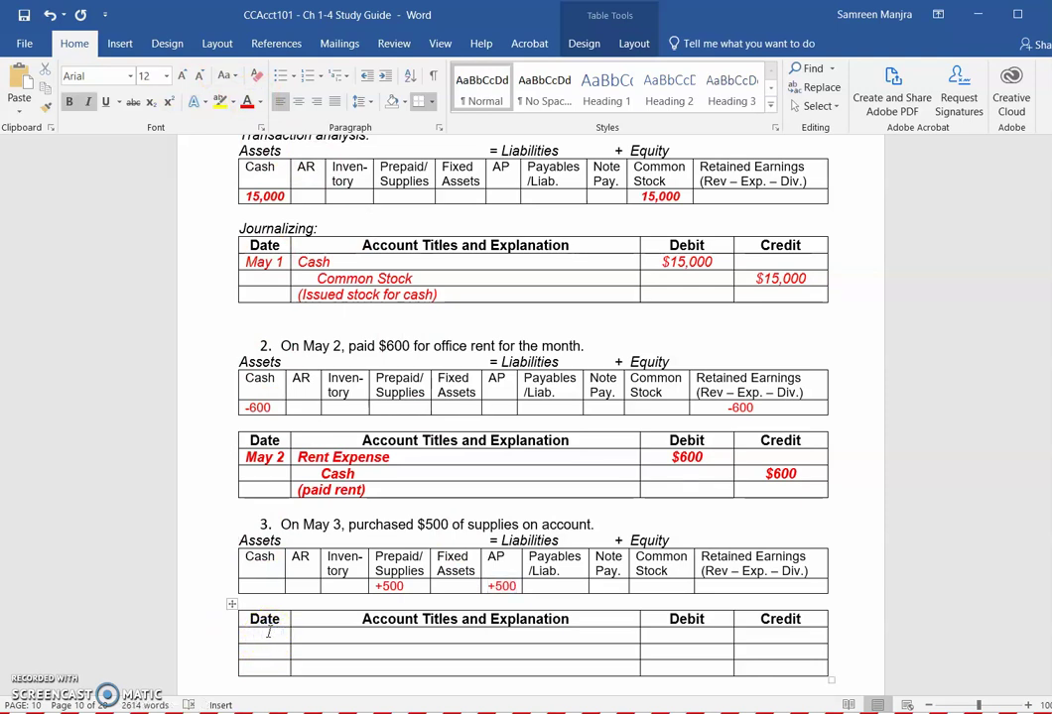
pyautogui.write('May 3')
pyautogui.click(301, 636)
pyautogui.write('S')
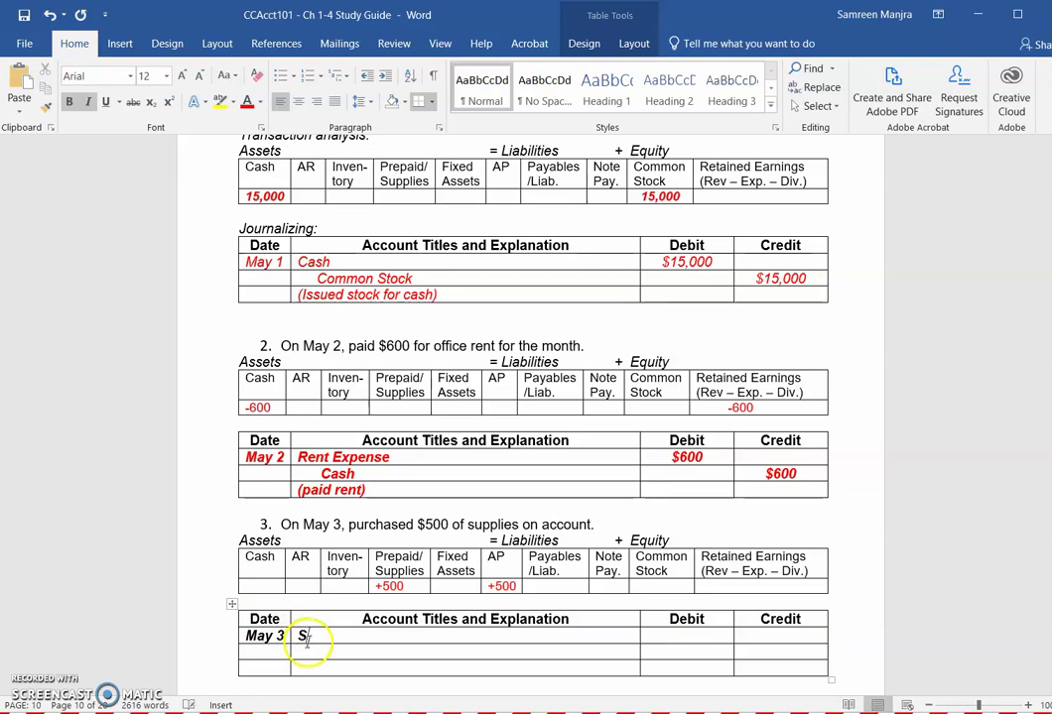
pyautogui.write('upplies')
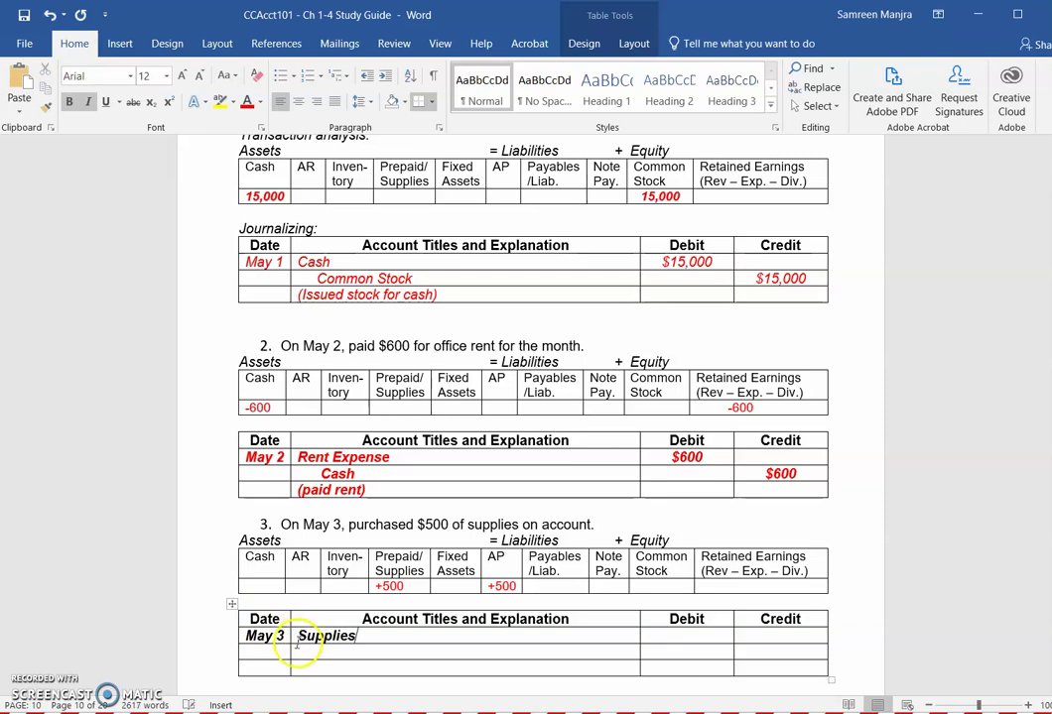
pyautogui.click(659, 629)
pyautogui.write('$500')
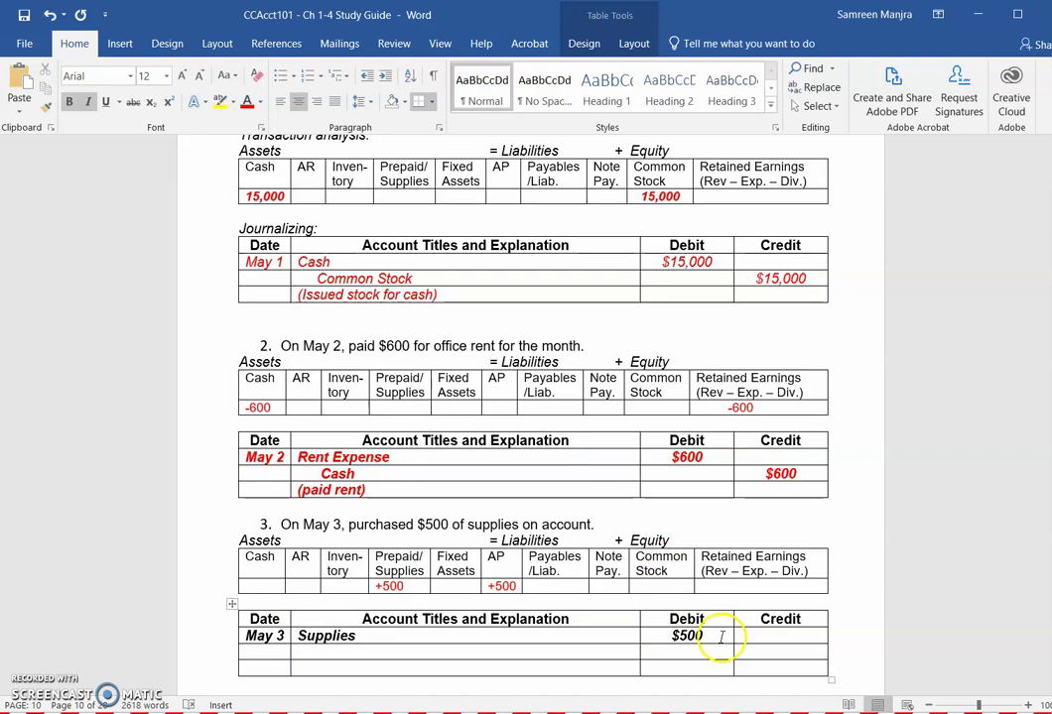
pyautogui.moveTo(718, 634); pyautogui.dragTo(277, 634)
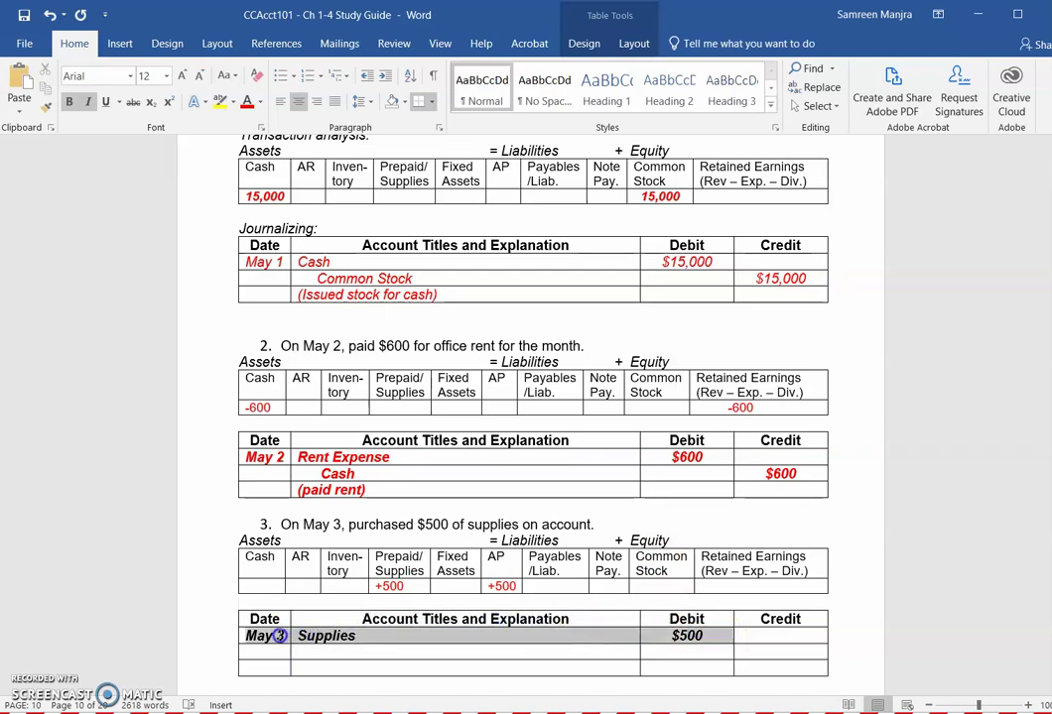
pyautogui.click(247, 102)
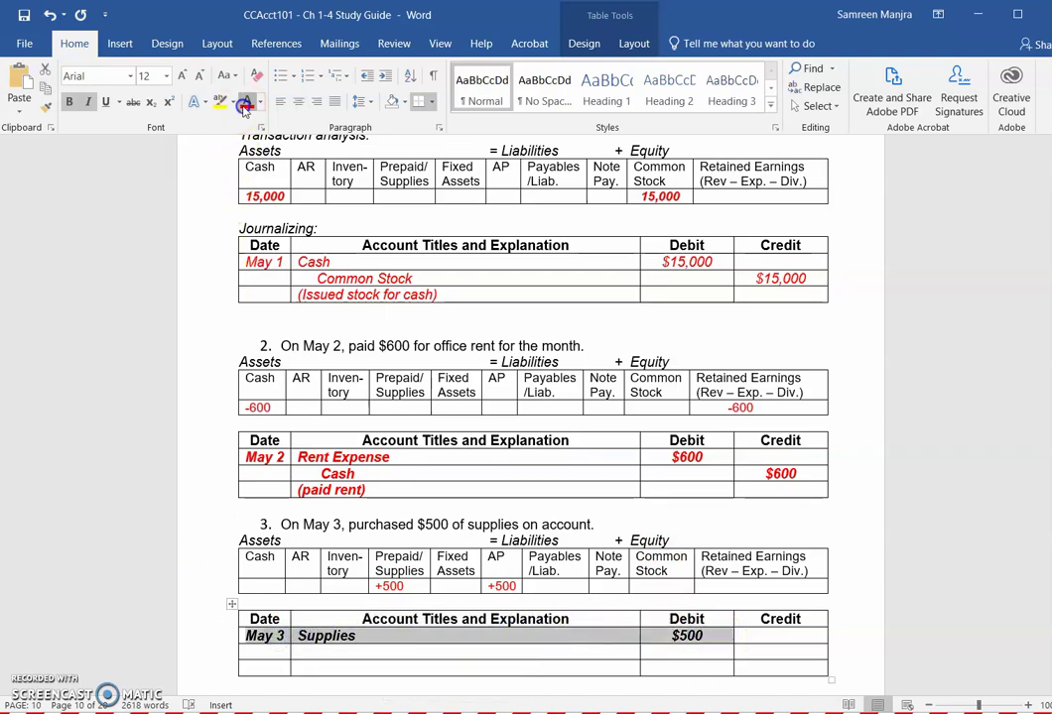
# Step: Enter an indented Accounts Payable line with a $500 credit in the second row of the May 3 journal entry
pyautogui.click(297, 654)
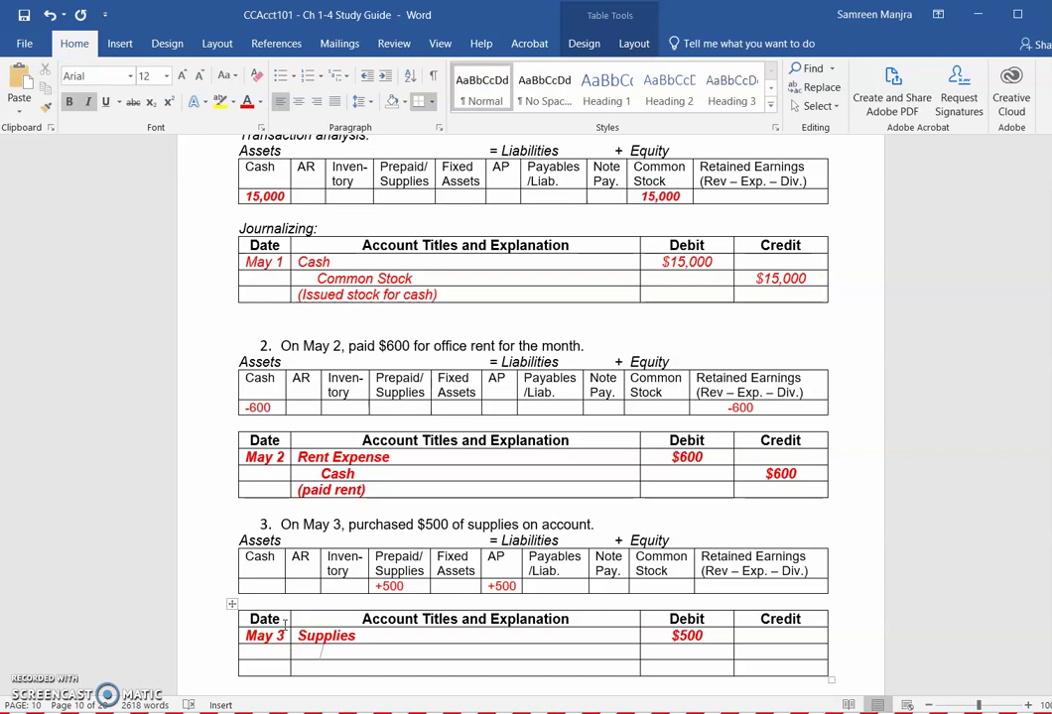
pyautogui.write('Accounts P')
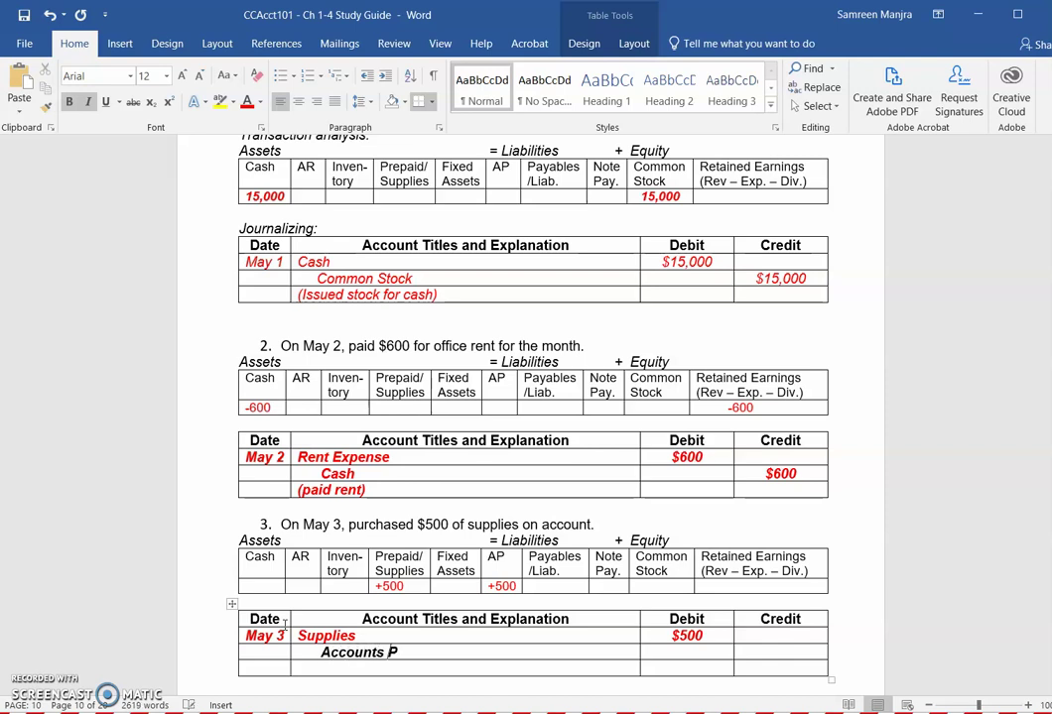
pyautogui.write('ayable')
pyautogui.click(762, 651)
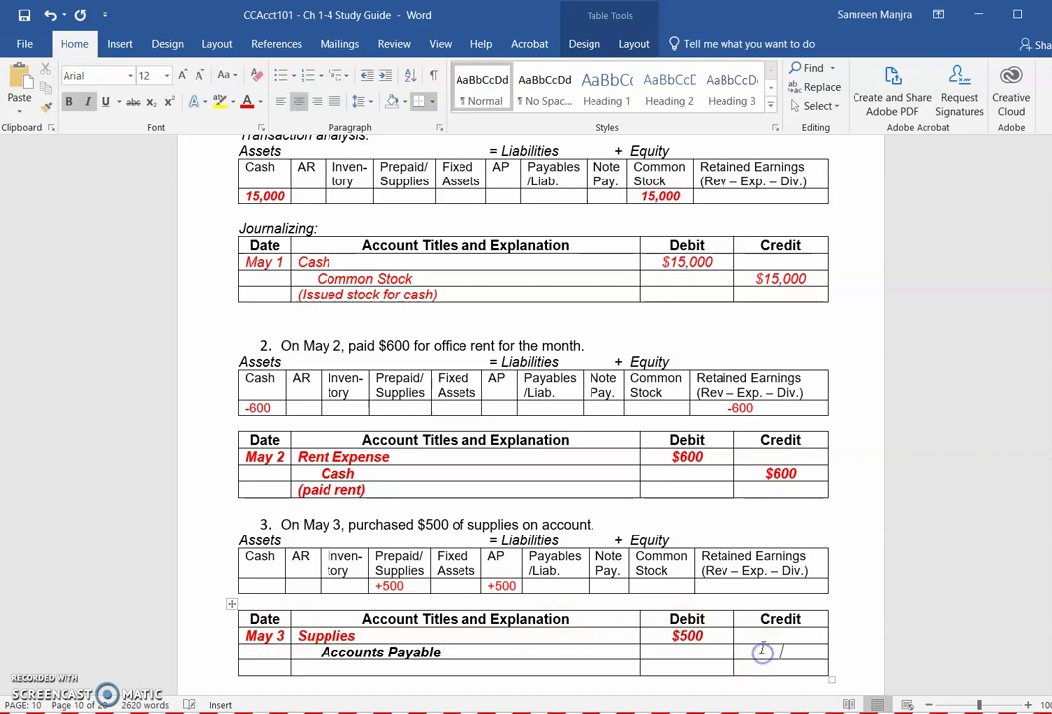
pyautogui.write('$500')
# Step: Add the explanation (purchased supplies on account) to the May 3 entry and colour its second and third rows red
pyautogui.click(597, 671)
pyautogui.write('(')
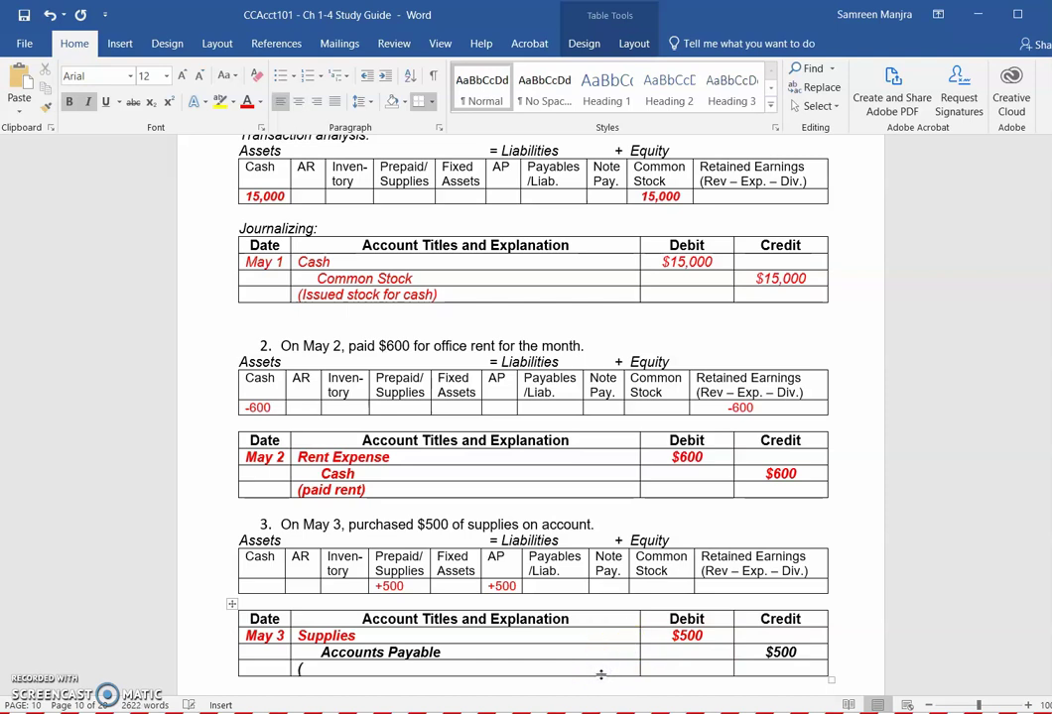
pyautogui.click(597, 673)
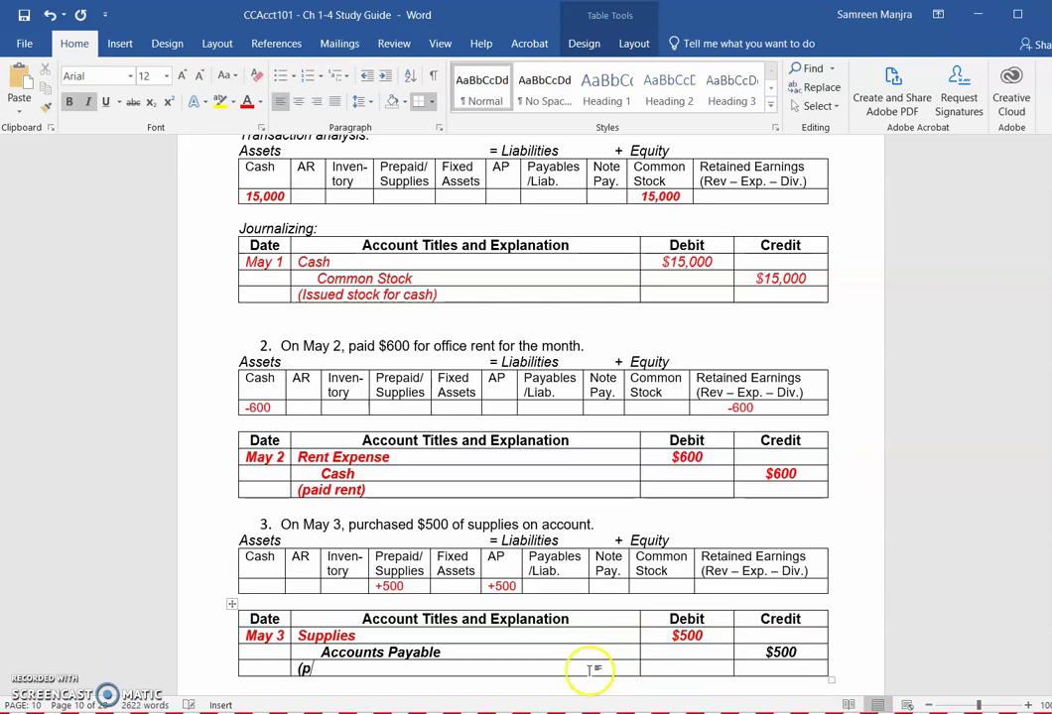
pyautogui.write('pur')
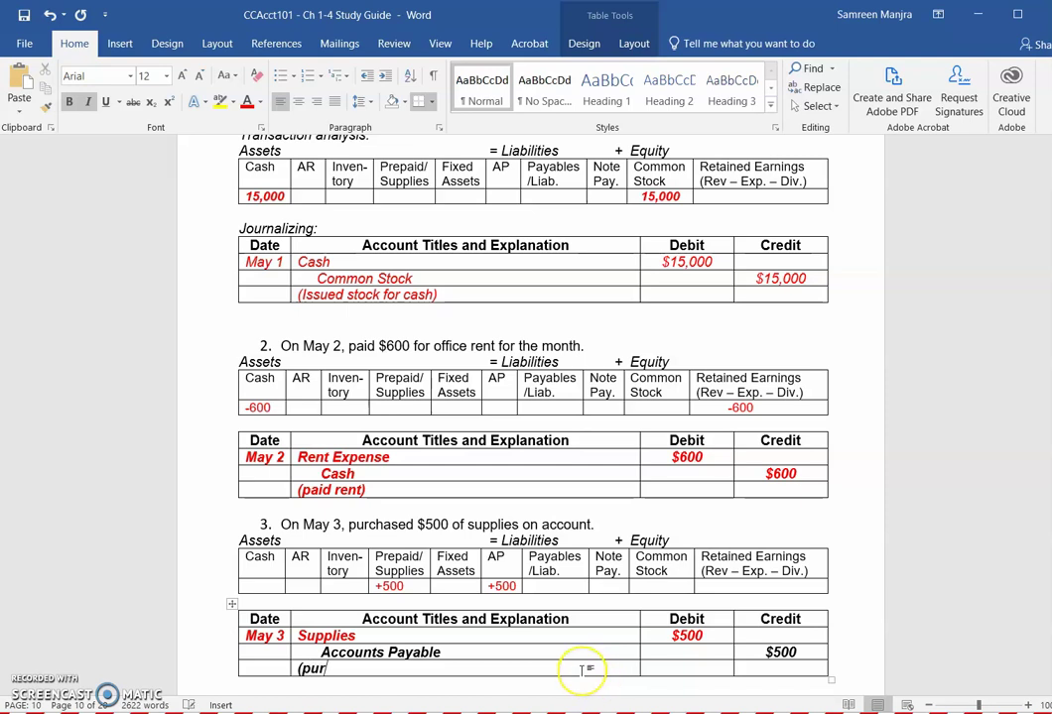
pyautogui.write('chased suppl')
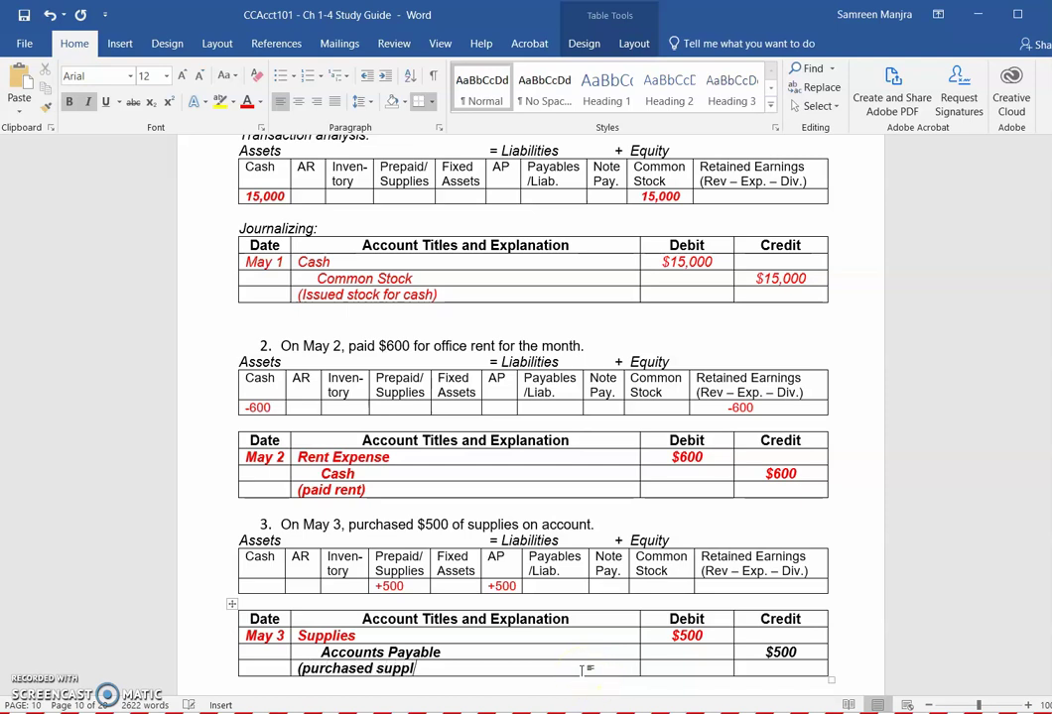
pyautogui.write('ies on account')
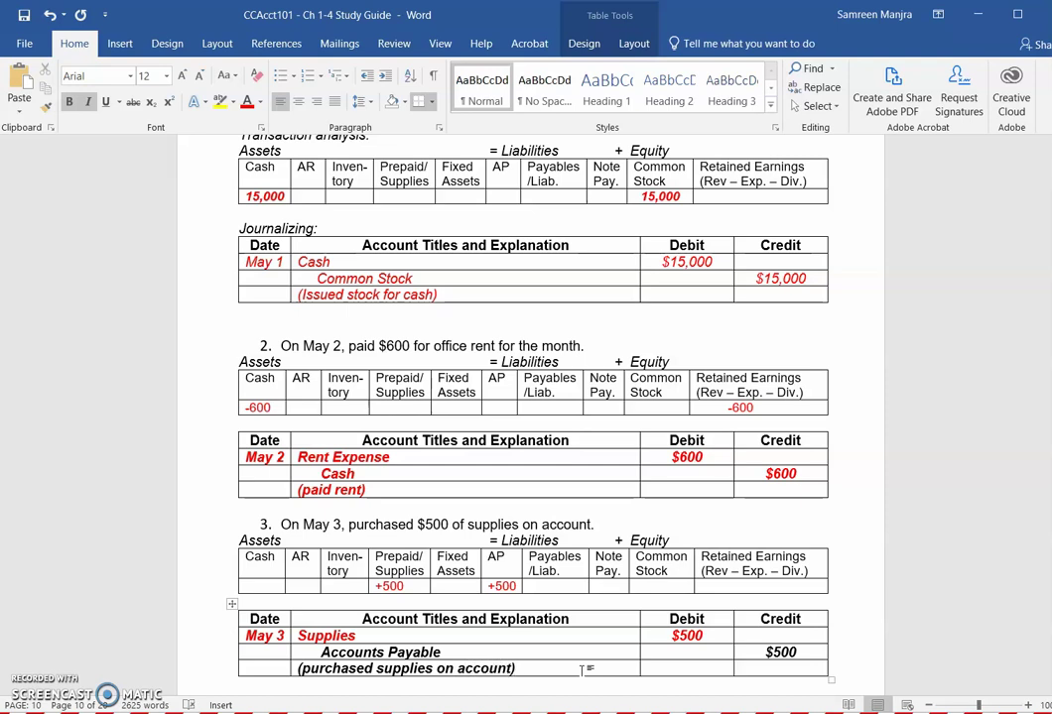
pyautogui.moveTo(744, 660); pyautogui.dragTo(567, 645)
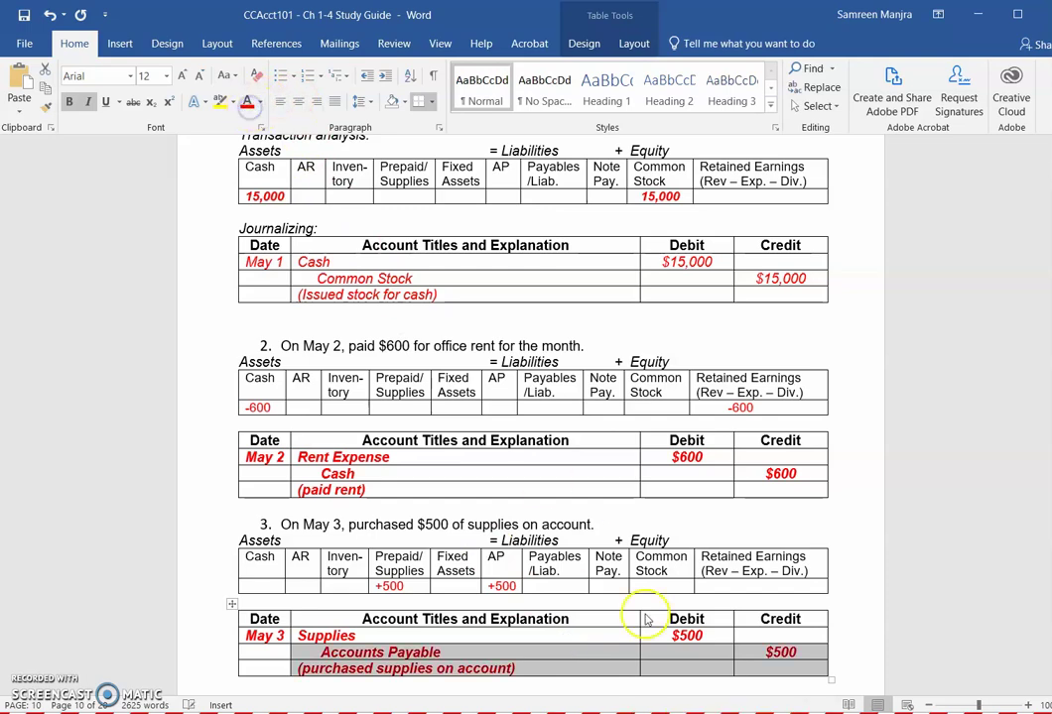
pyautogui.click(1019, 490)
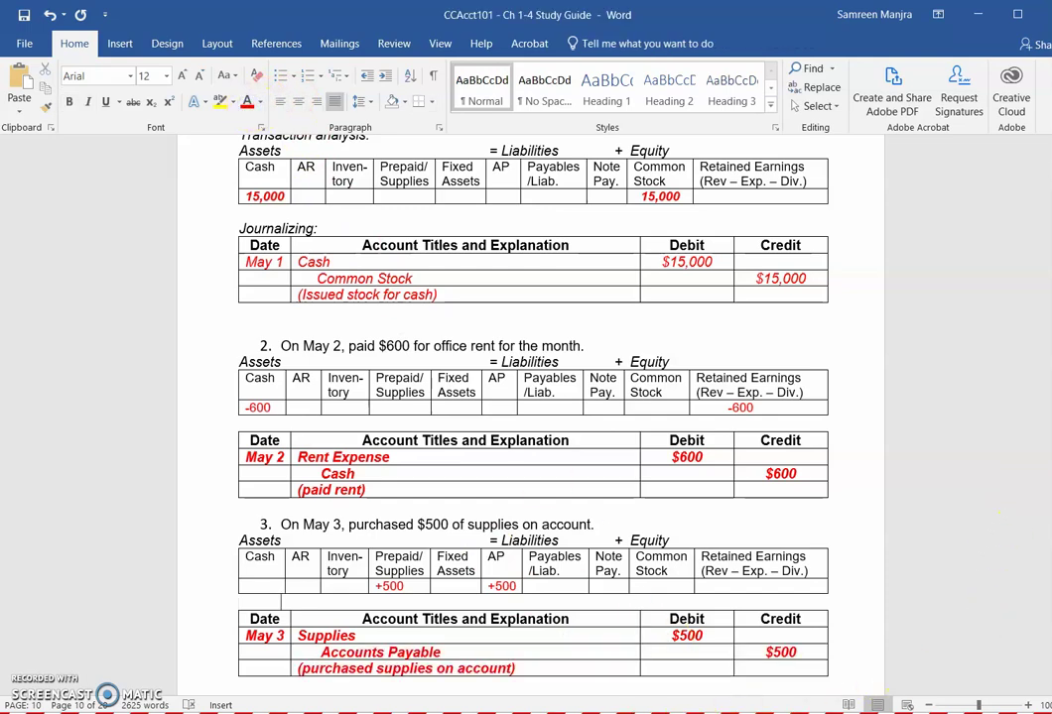
# Step: Enter -150 under both Cash and Retained Earnings in transaction 4's analysis table and colour the row red
pyautogui.scroll(-10, 532, 397)
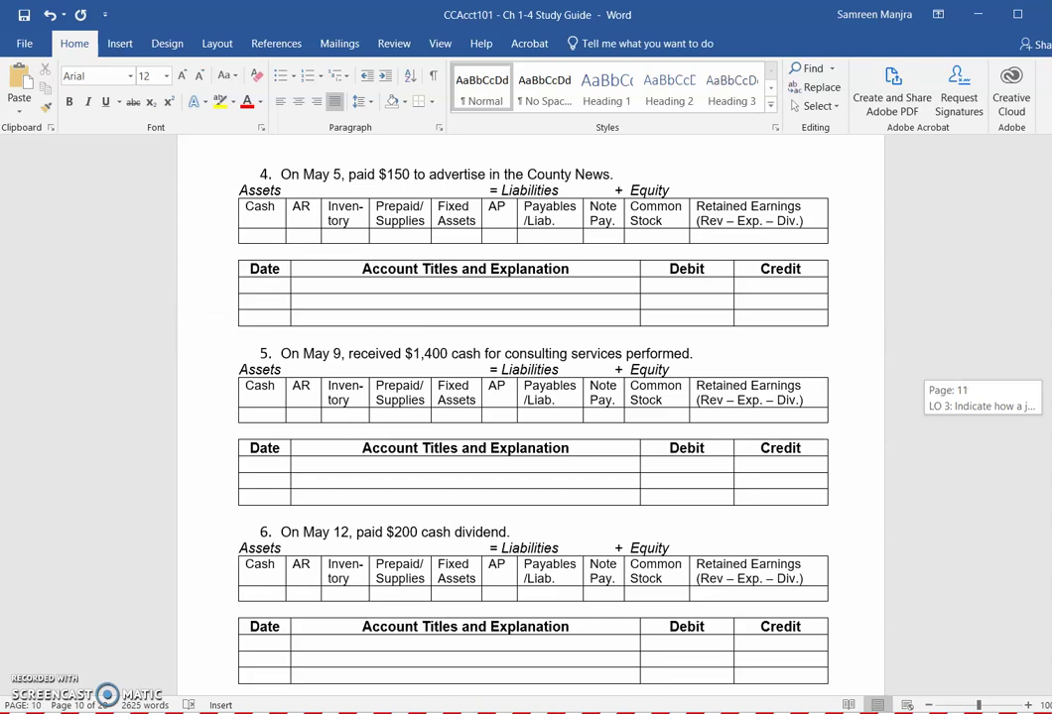
pyautogui.scroll(-1, 939, 254)
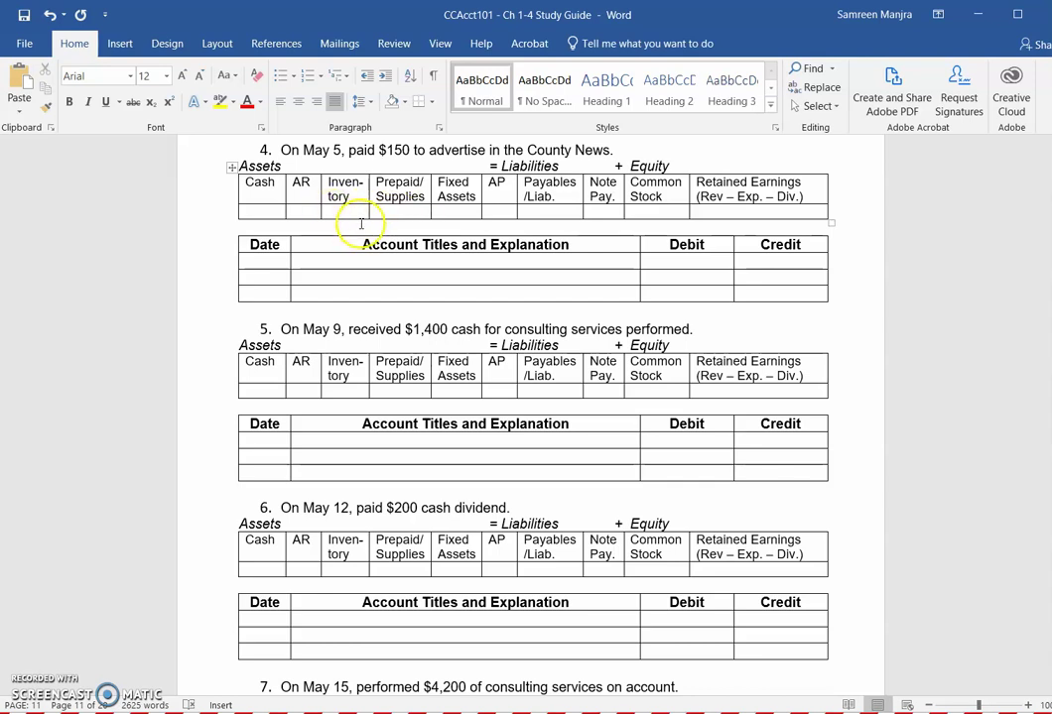
pyautogui.click(267, 213)
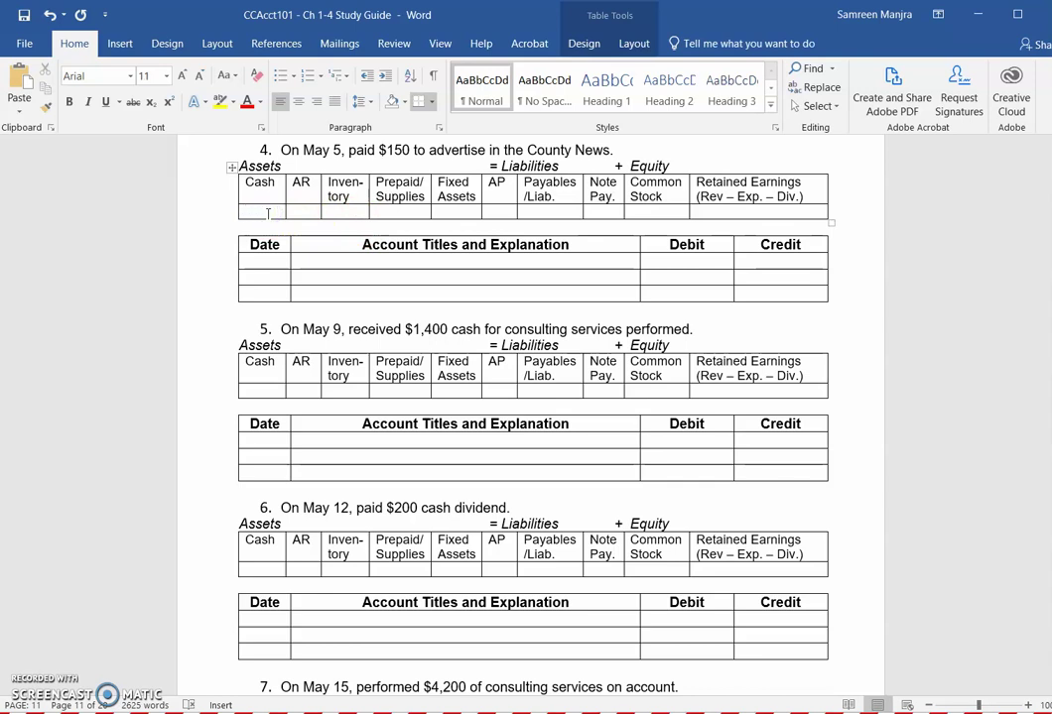
pyautogui.write('-150')
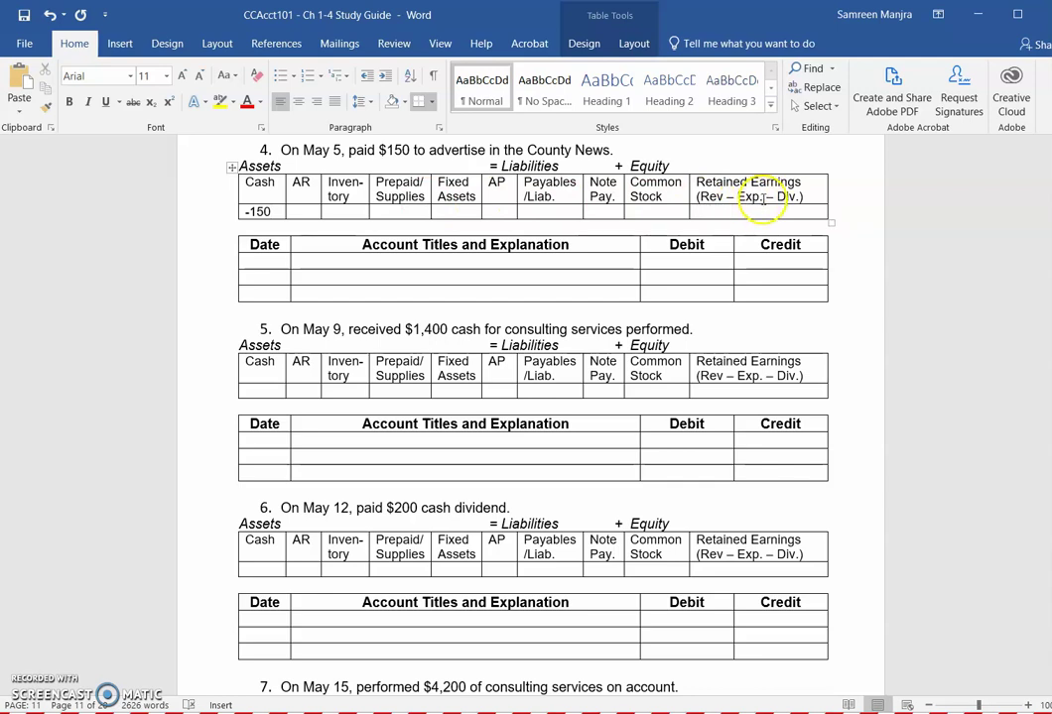
pyautogui.write('150')
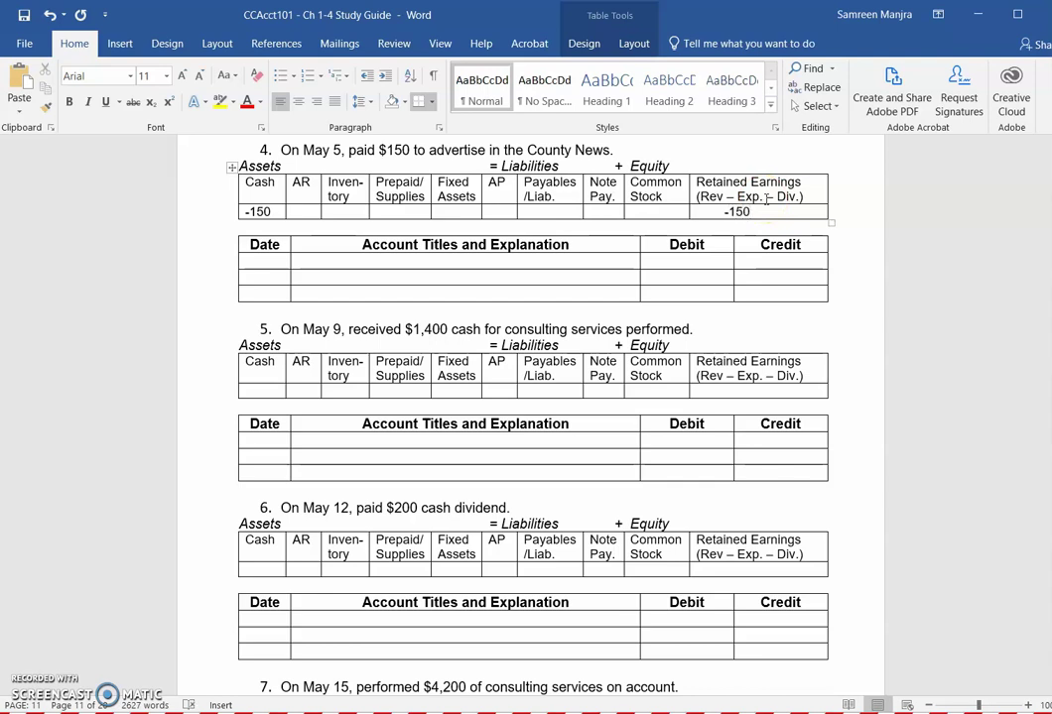
pyautogui.moveTo(756, 211); pyautogui.dragTo(290, 206)
pyautogui.click(245, 103)
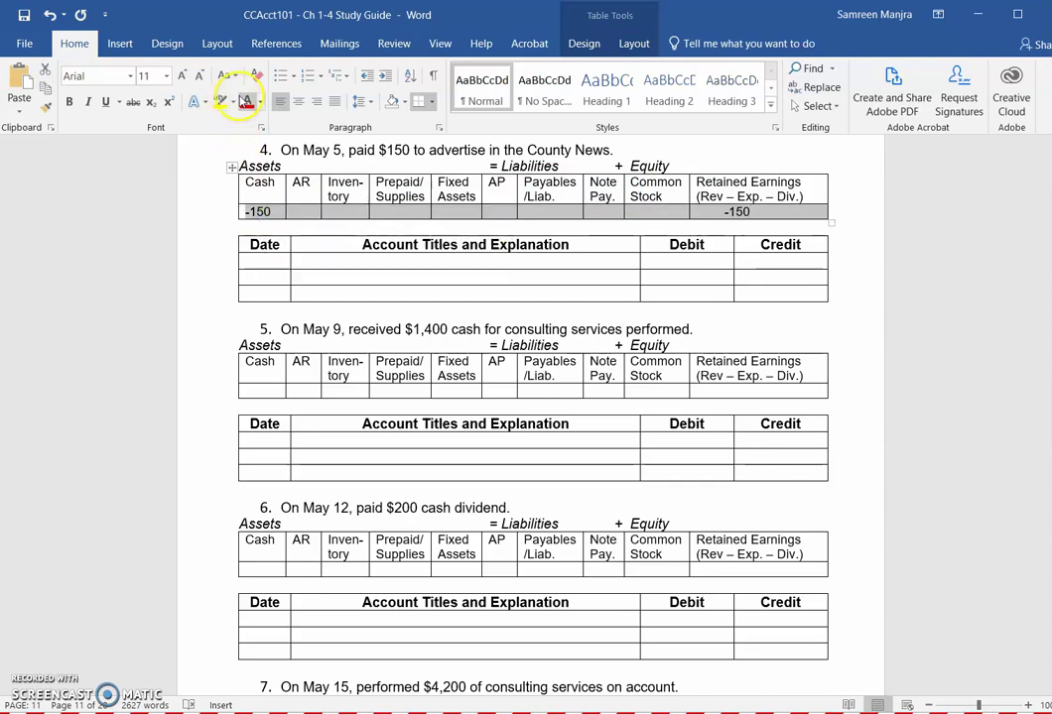
# Step: Date transaction 4's journal entry May 5 and enter an indented Cash account title in the second row
pyautogui.click(274, 259)
pyautogui.write('May')
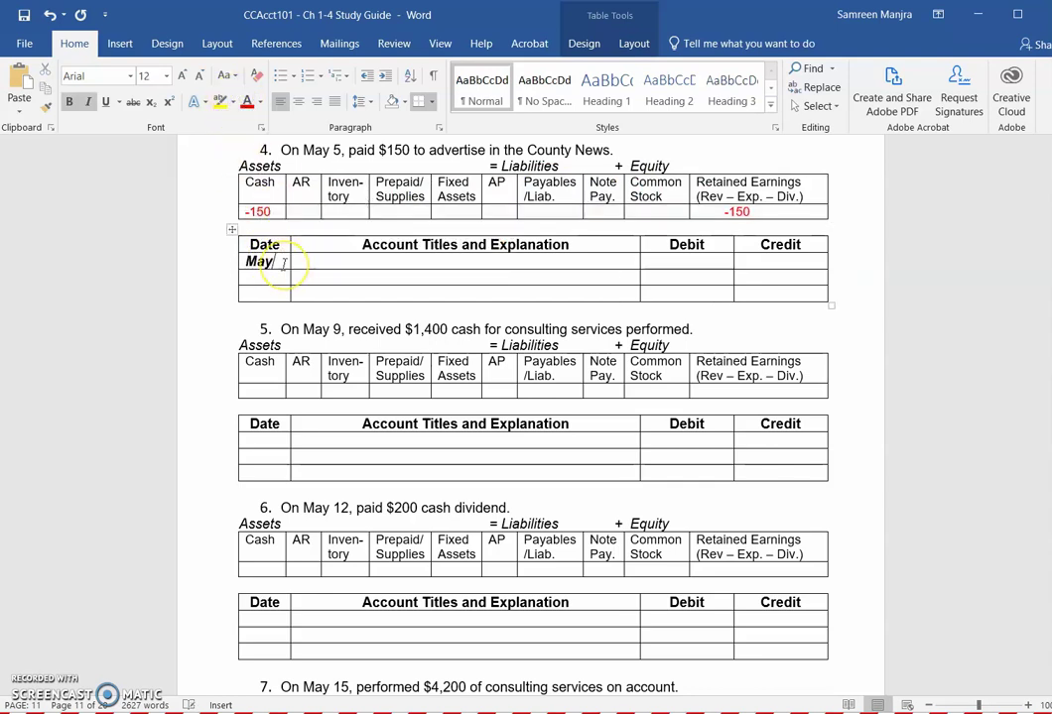
pyautogui.write(' 5')
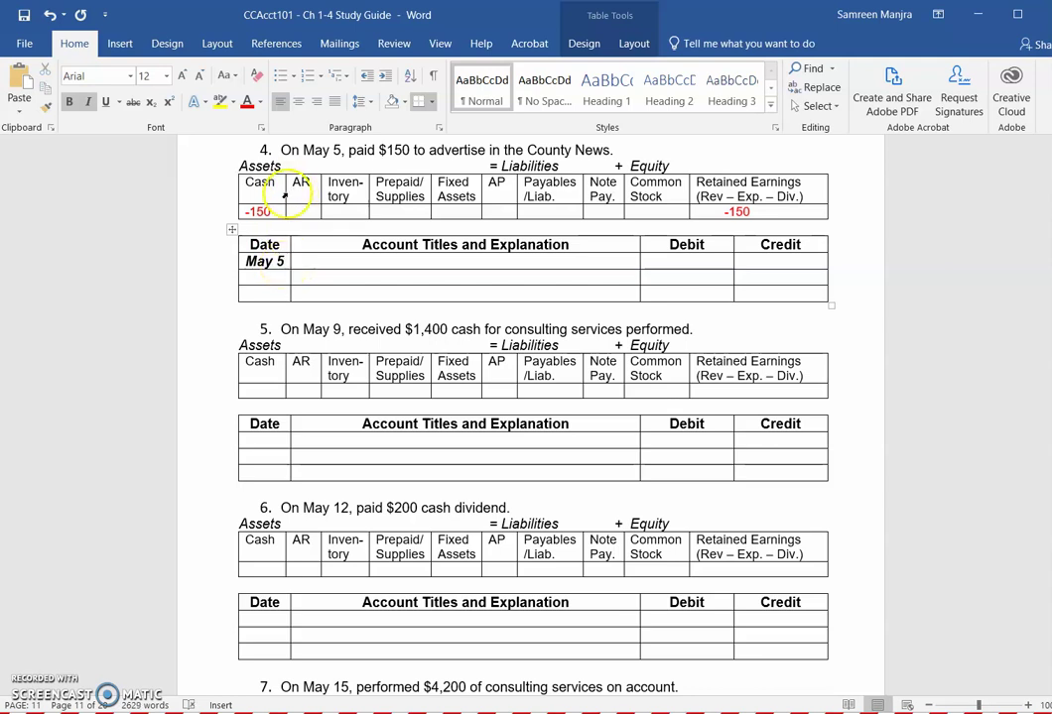
pyautogui.click(320, 277)
pyautogui.write('Cash')
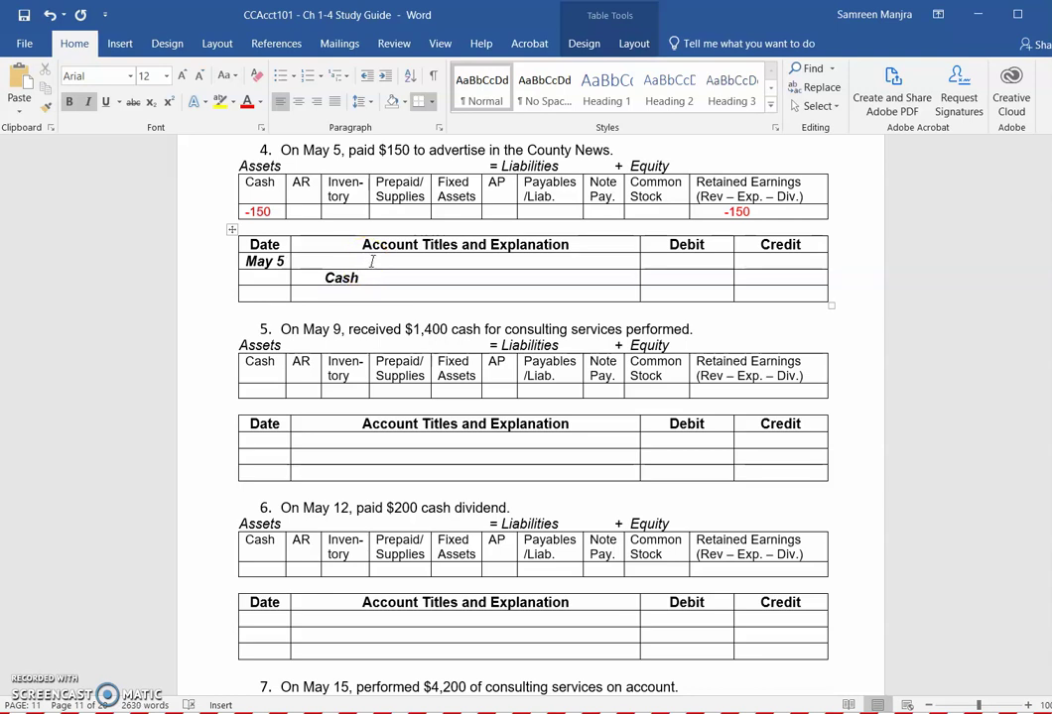
# Step: In the May 5 journal entry, enter a 150 credit for Cash and an Advertising Expense line with a 150 debit in the first row
pyautogui.click(761, 278)
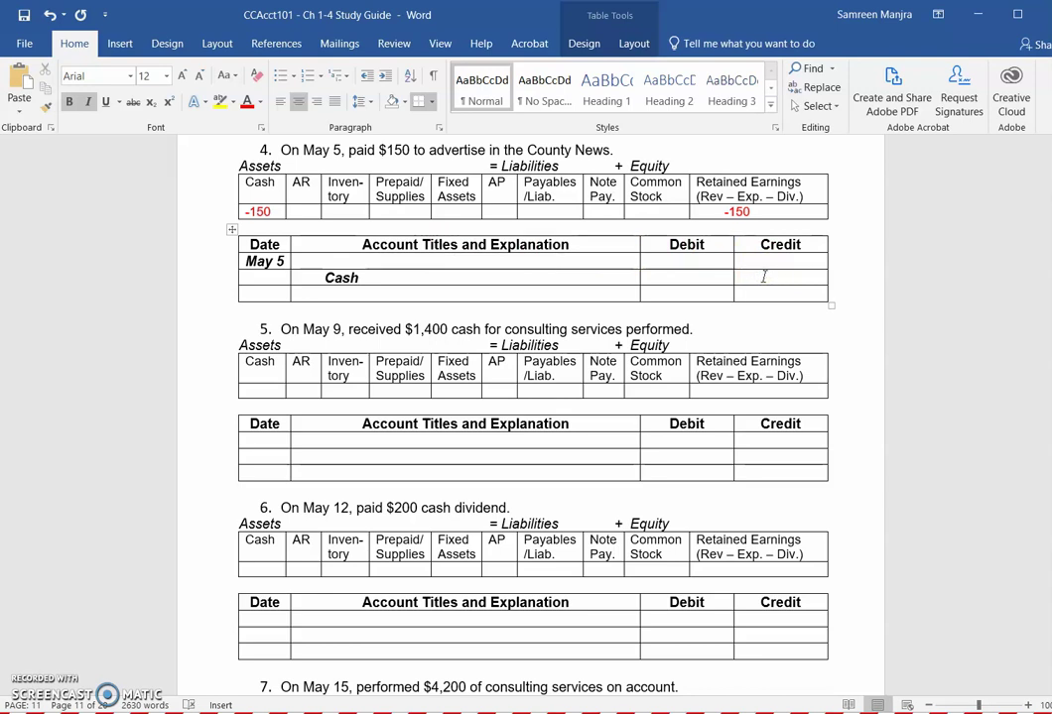
pyautogui.write('150')
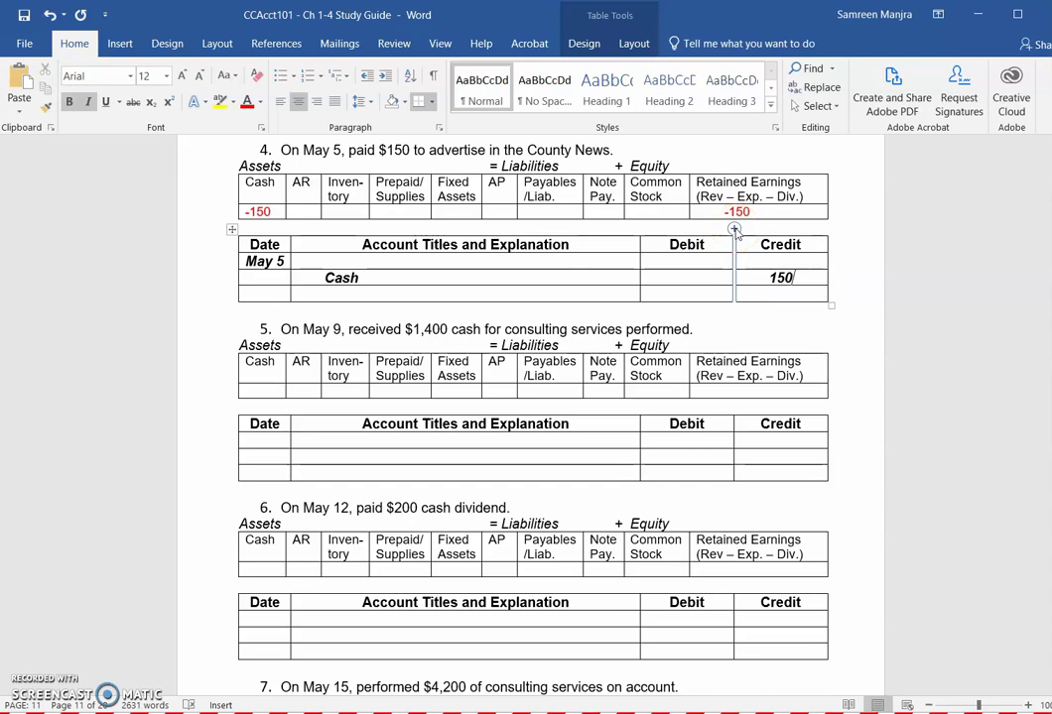
pyautogui.click(514, 262)
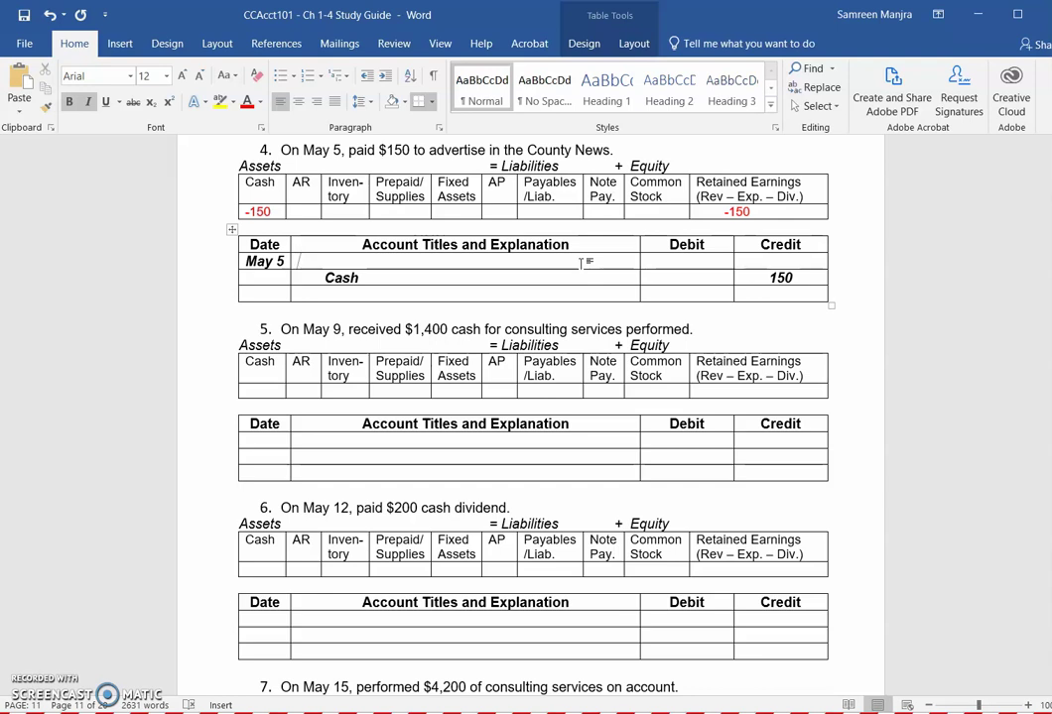
pyautogui.click(575, 277)
pyautogui.write('Adverti')
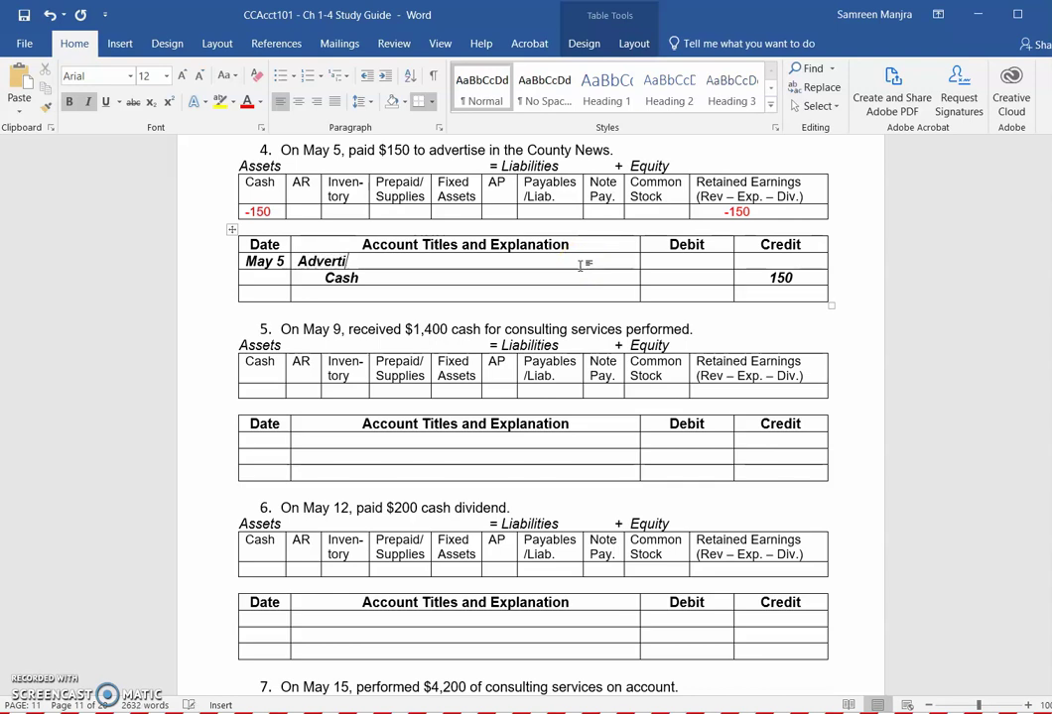
pyautogui.write('sing Expense')
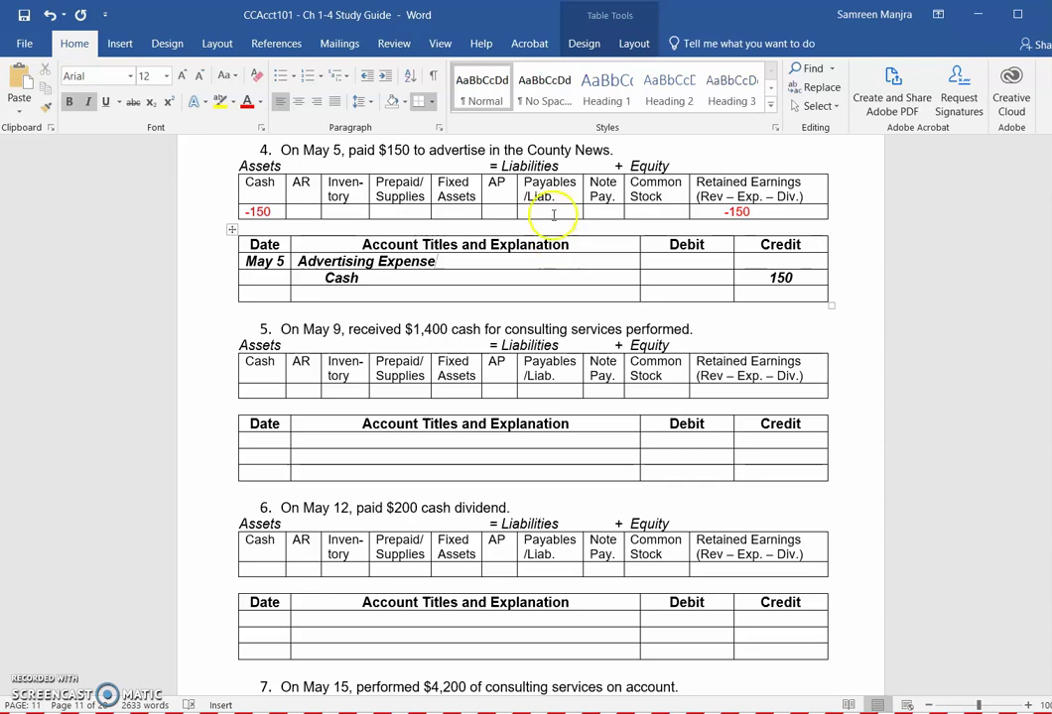
pyautogui.press('Tab')
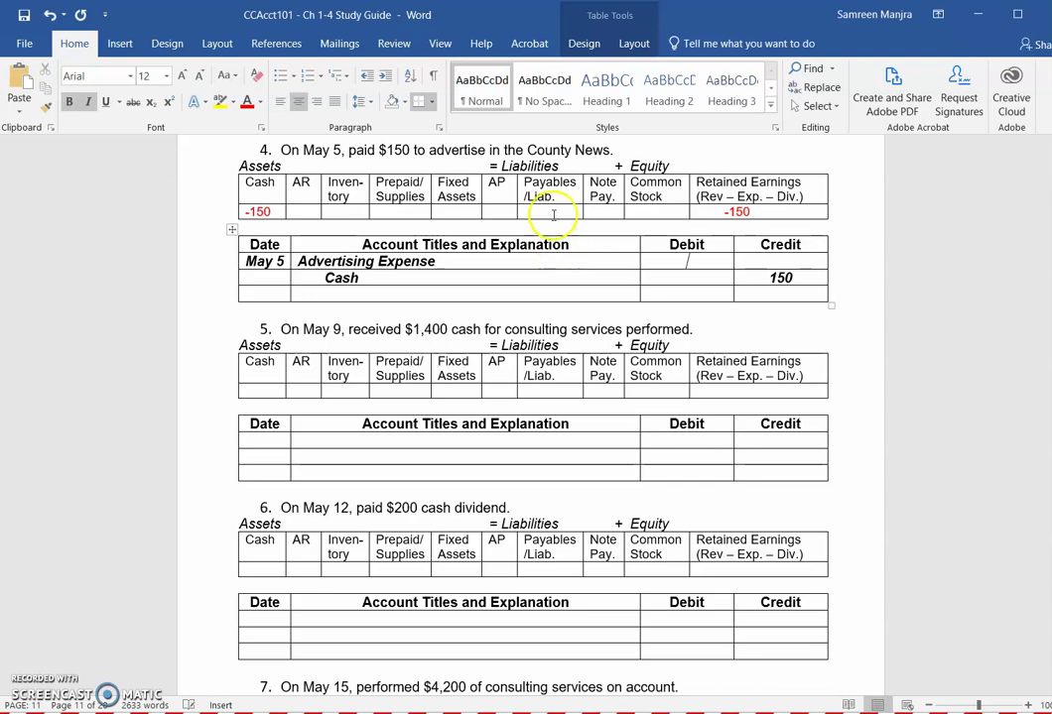
pyautogui.write('150')
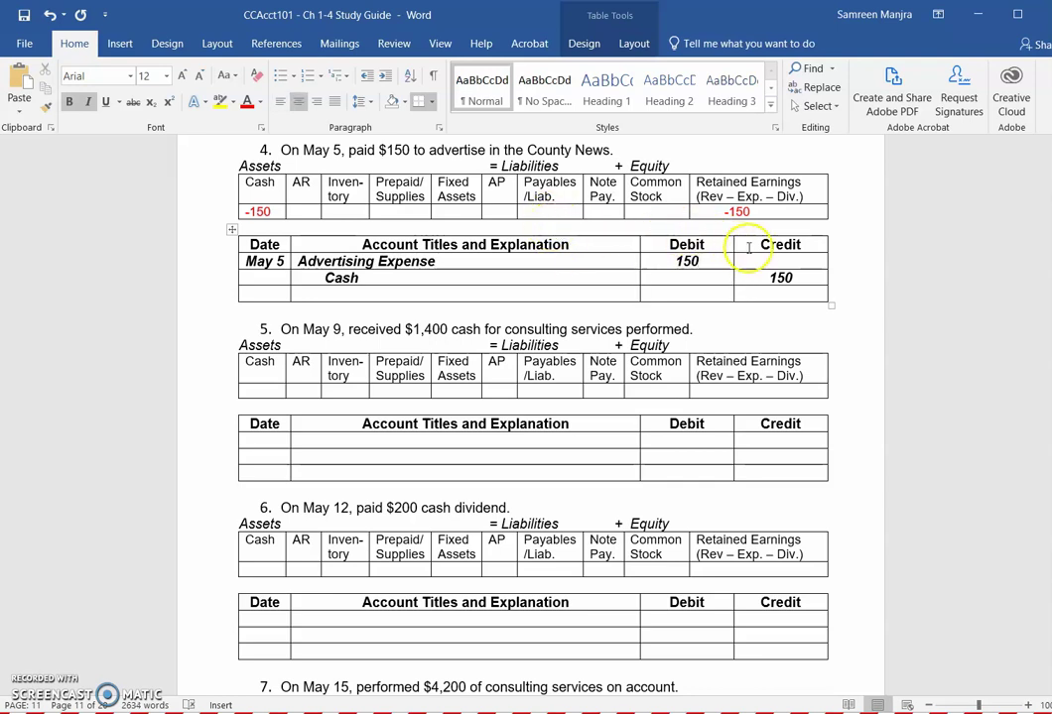
# Step: Colour the first two rows of the May 5 entry red and add the explanation "(paid for advertising)" in the third row
pyautogui.moveTo(735, 278); pyautogui.dragTo(268, 261)
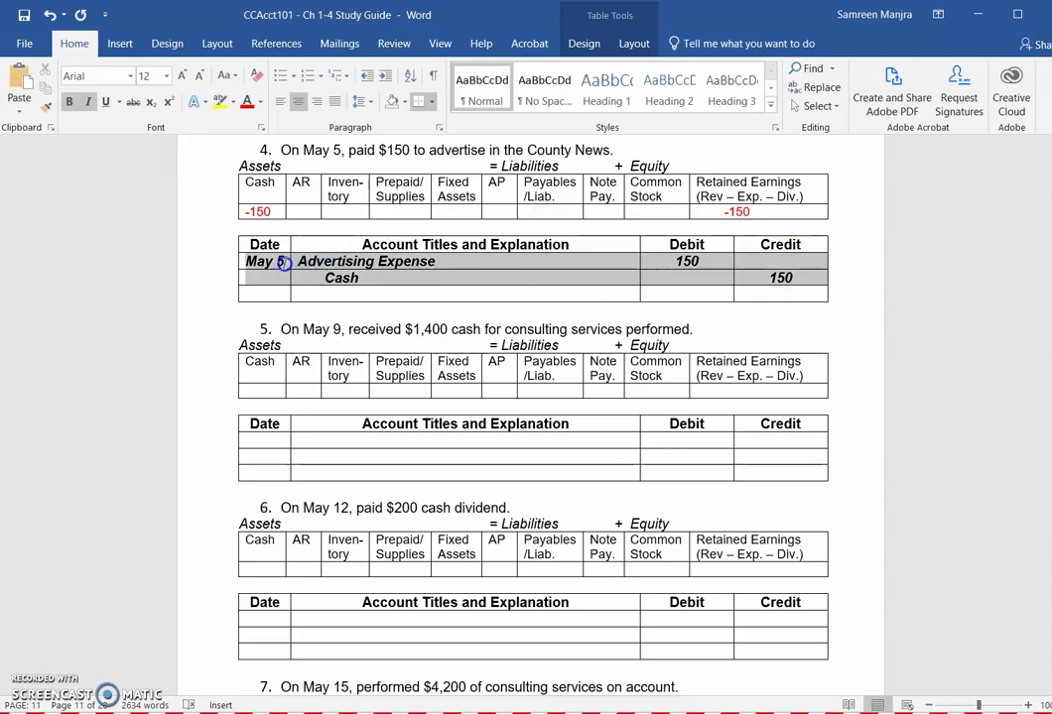
pyautogui.click(248, 102)
pyautogui.click(264, 284)
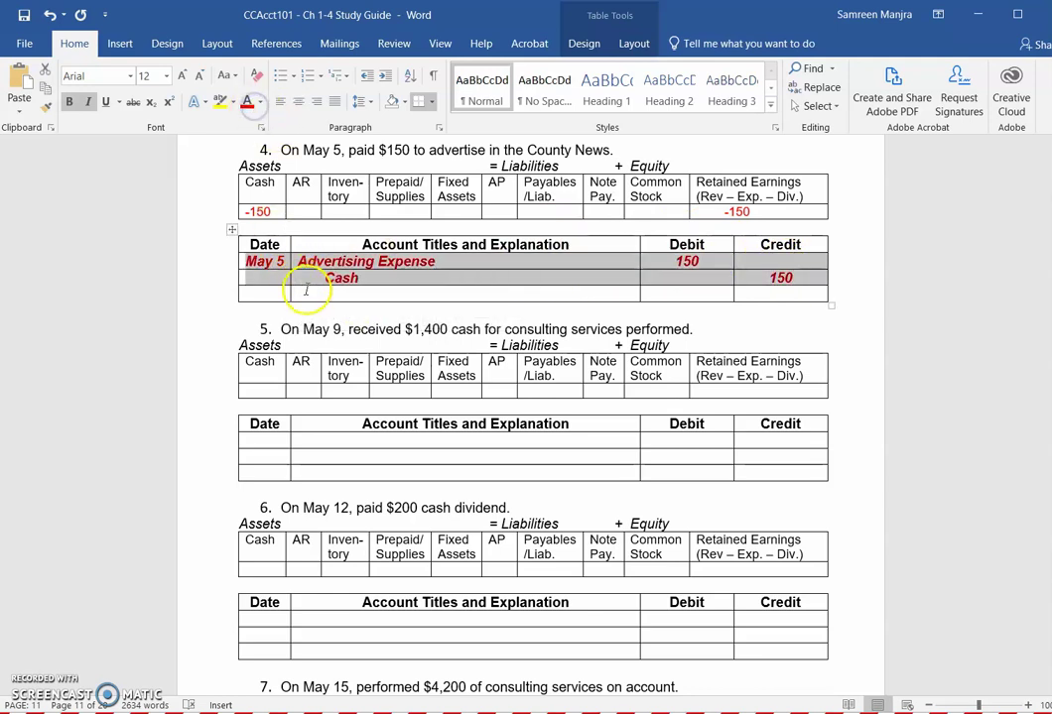
pyautogui.click(305, 290)
pyautogui.write('(pai')
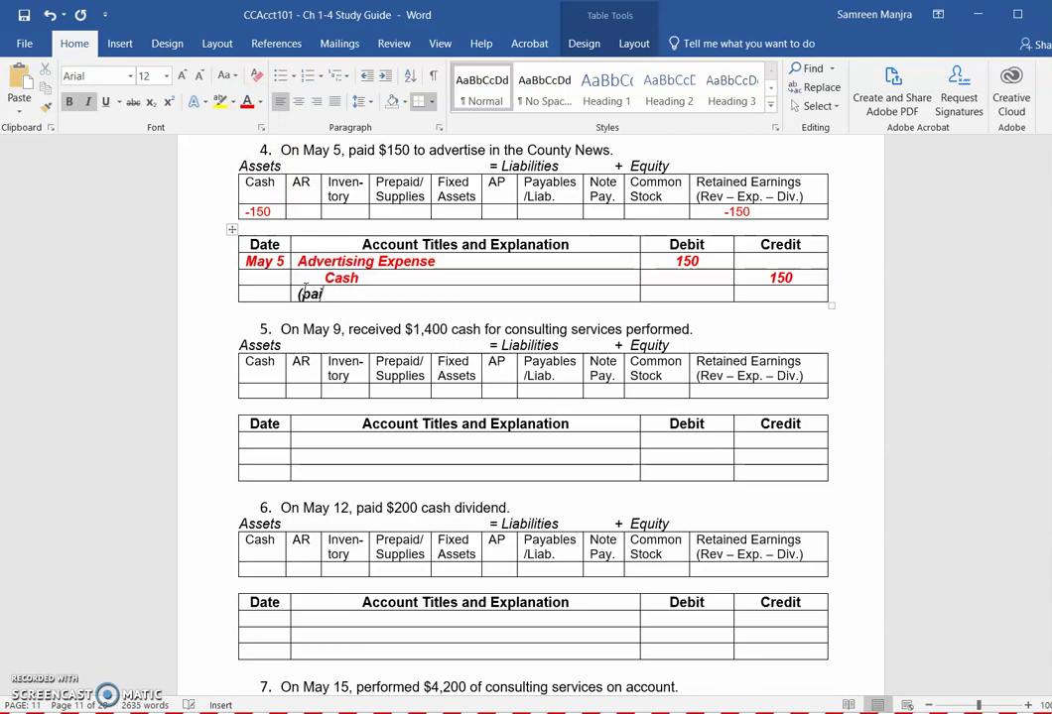
pyautogui.write('d for advertising')
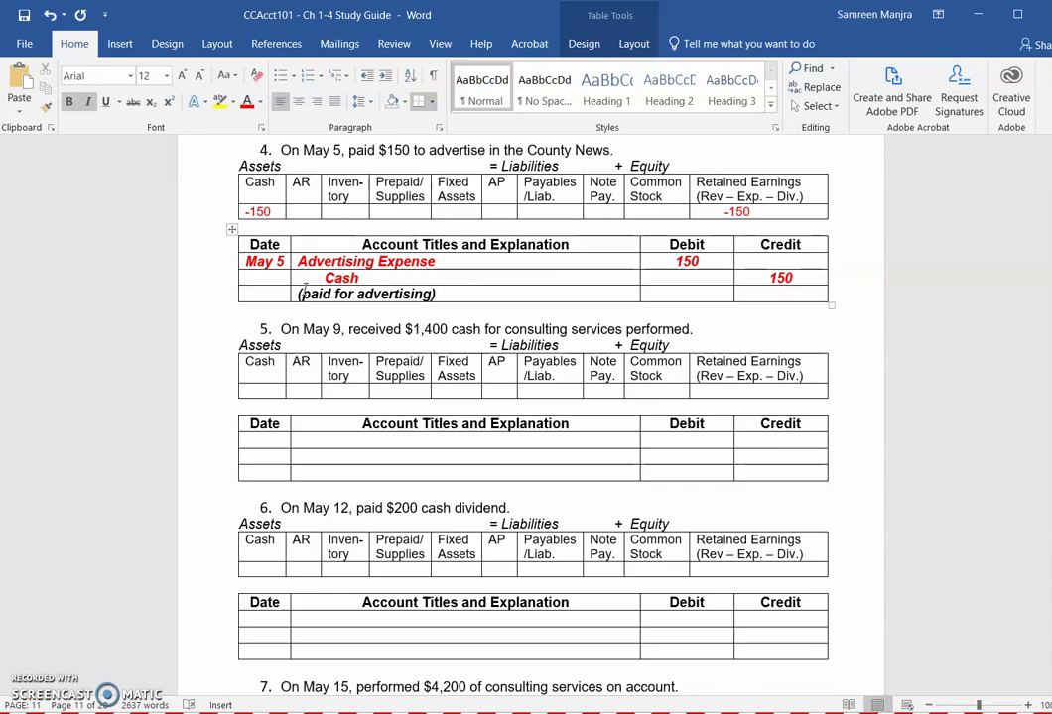
# Step: Enter +1400 under both Cash and Retained Earnings in transaction 5's analysis table and colour the row red
pyautogui.click(290, 396)
pyautogui.click(276, 396)
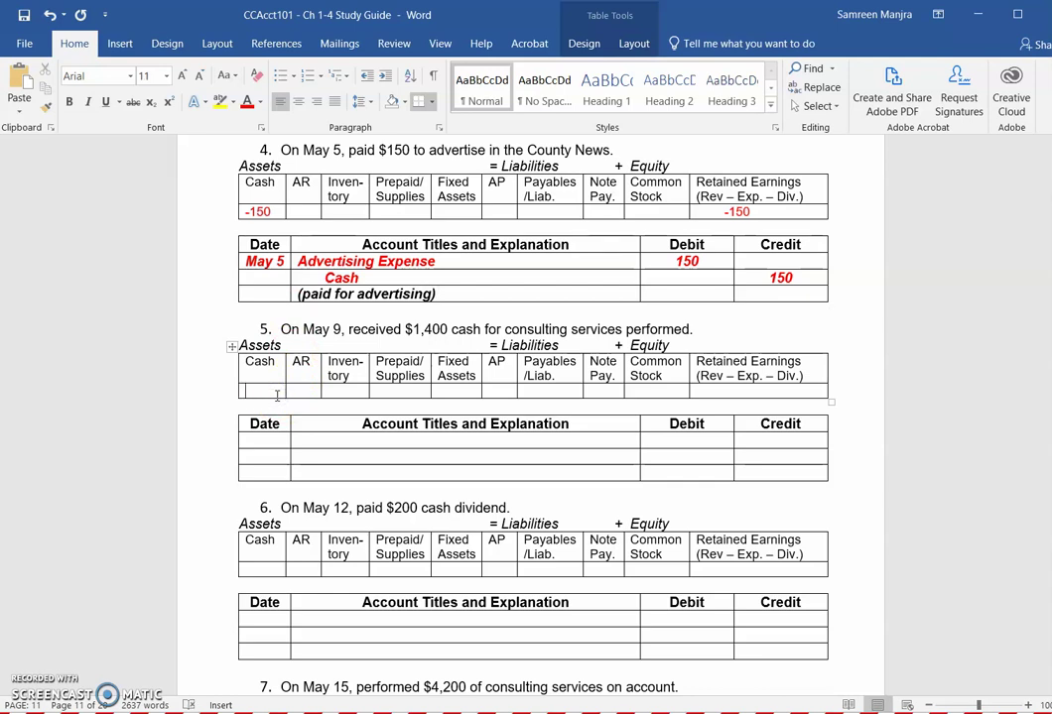
pyautogui.write('+144')
pyautogui.write('00')
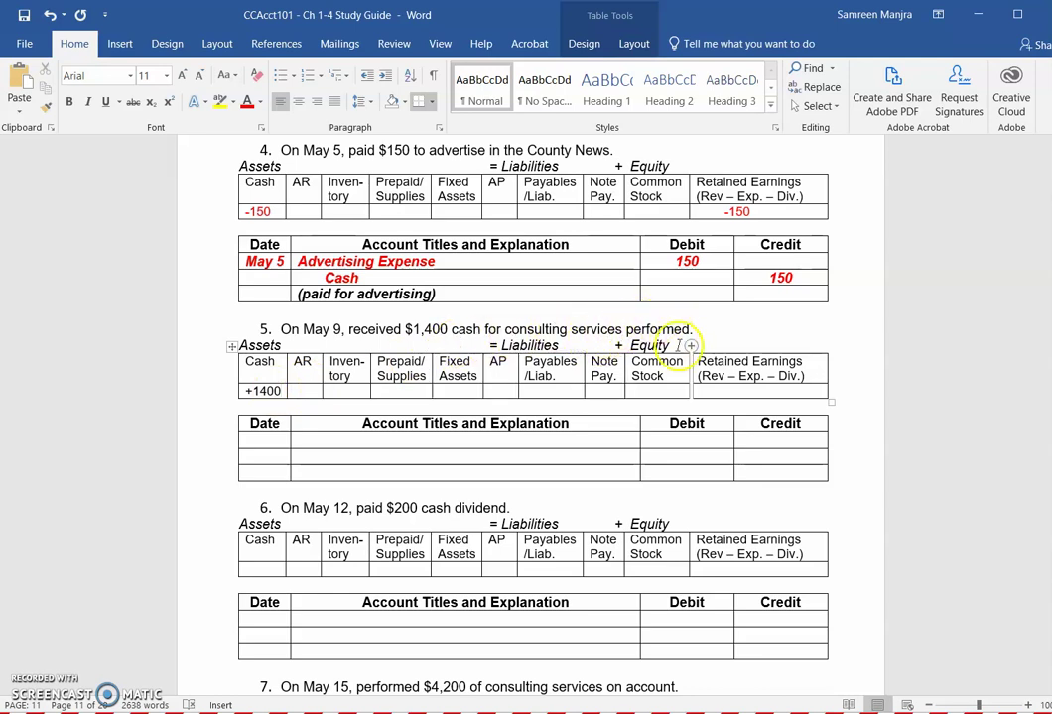
pyautogui.click(700, 389)
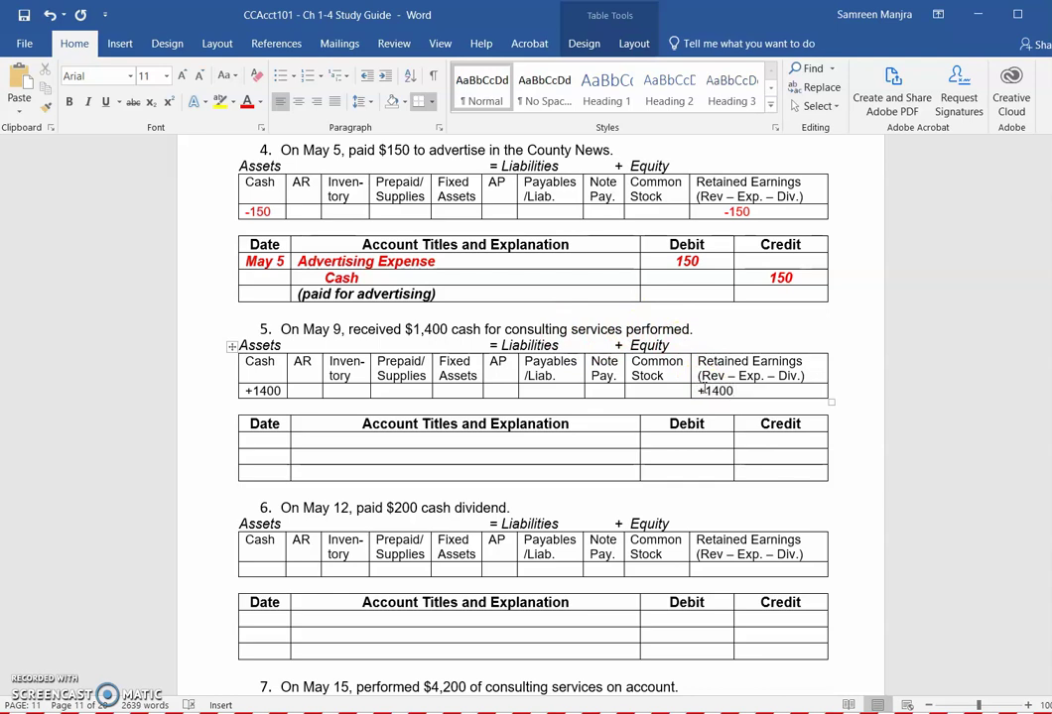
pyautogui.moveTo(742, 390); pyautogui.dragTo(532, 401)
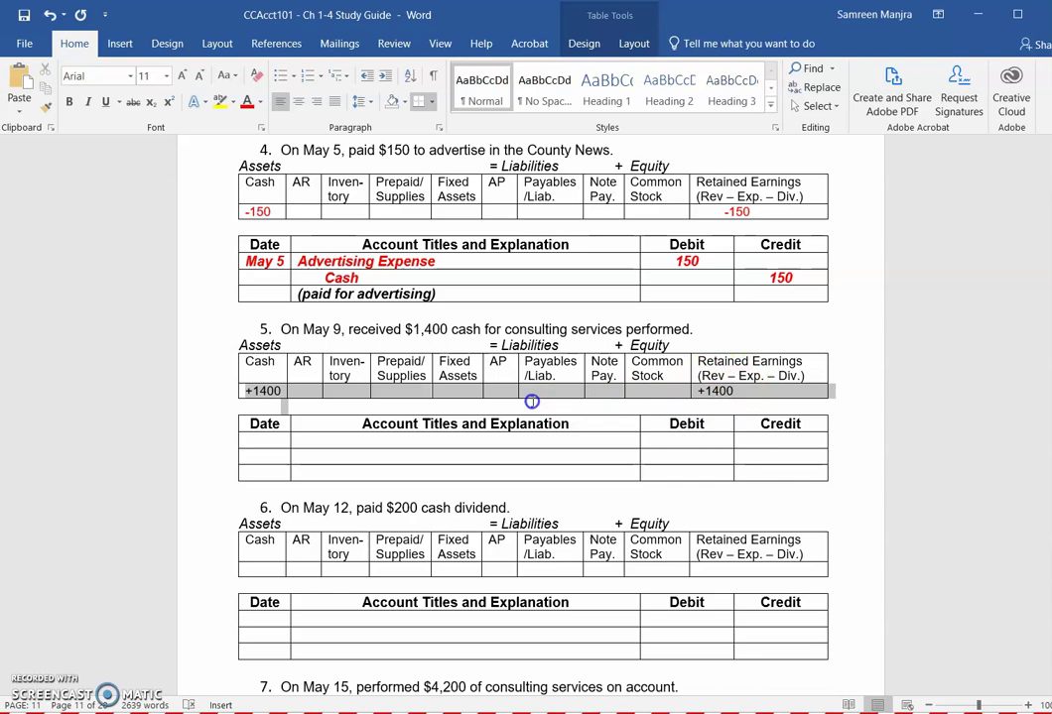
pyautogui.click(244, 105)
# Step: Date transaction 5's journal entry May 9 and enter Cash with a 1400 debit in its first row
pyautogui.click(267, 437)
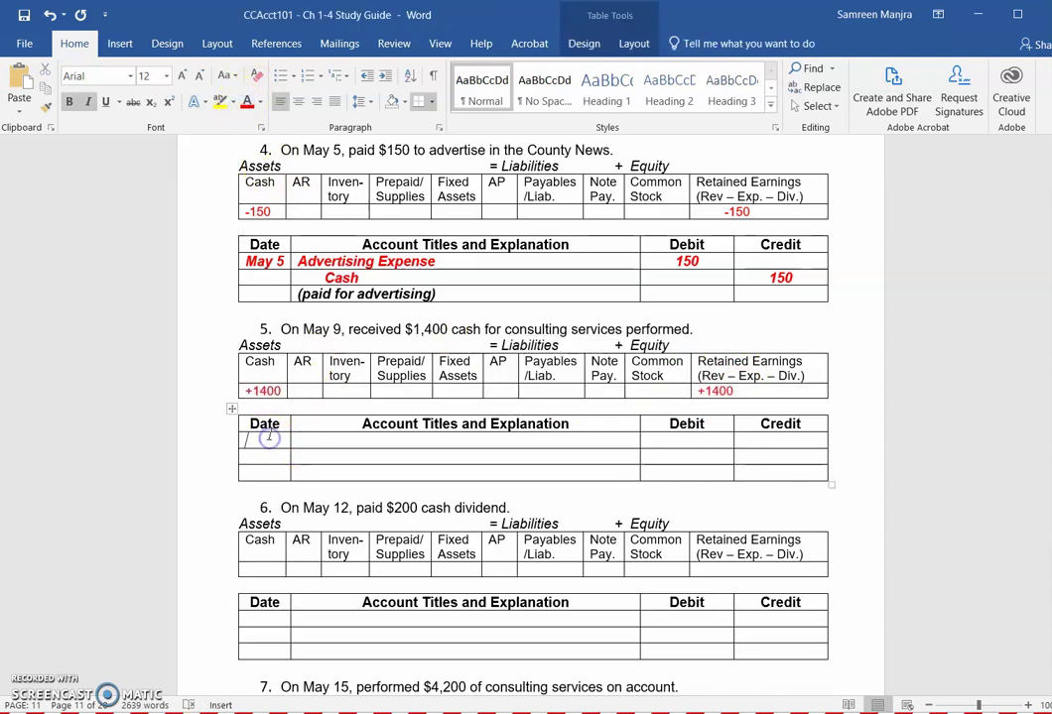
pyautogui.write('May ')
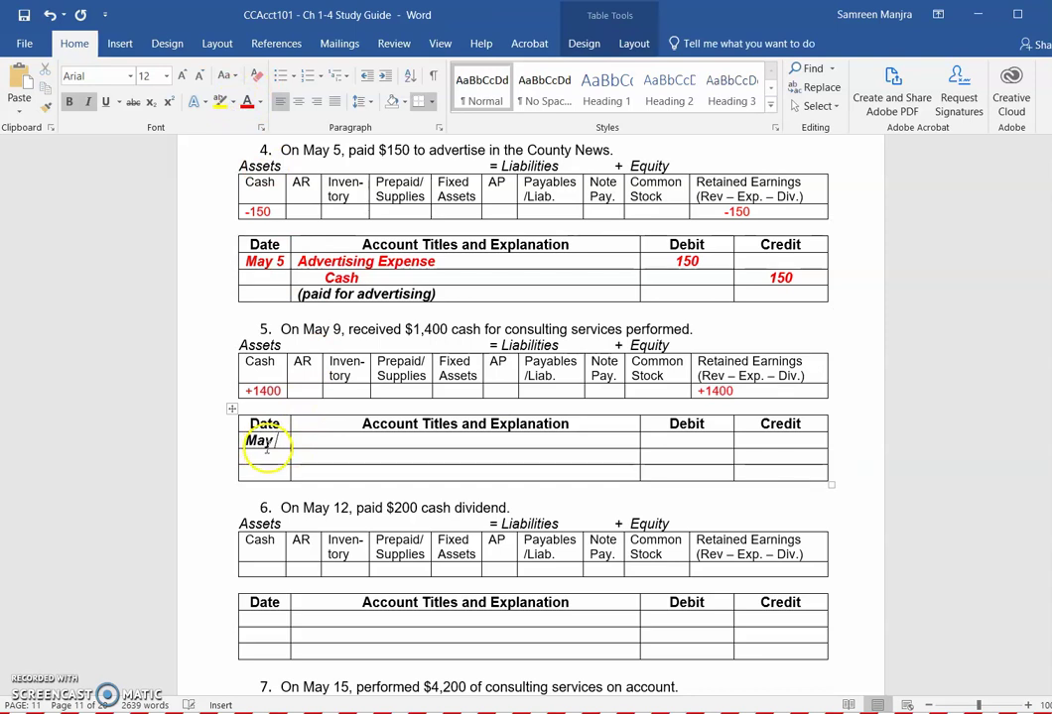
pyautogui.write('9')
pyautogui.click(297, 437)
pyautogui.write('Cas')
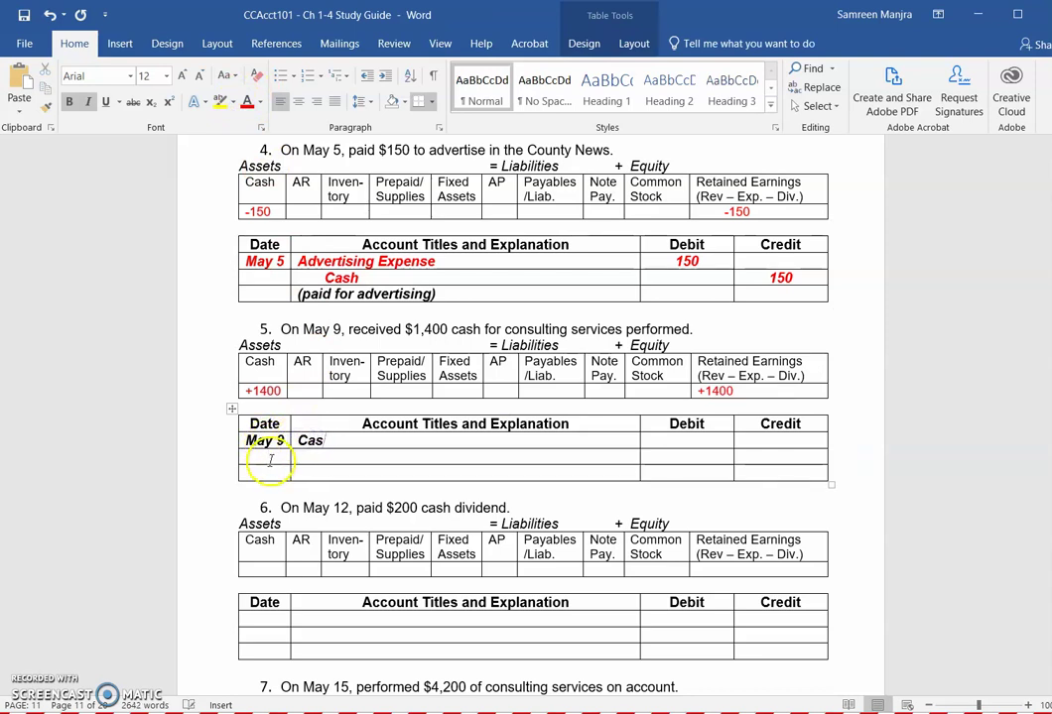
pyautogui.write('h')
pyautogui.click(664, 438)
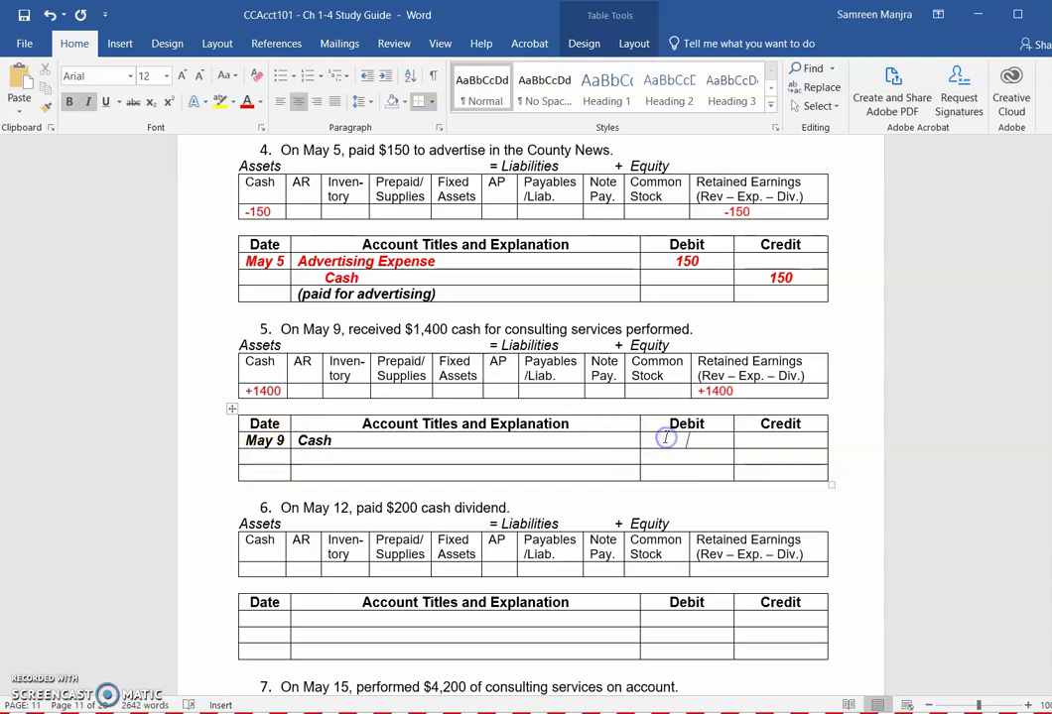
pyautogui.write('1400')
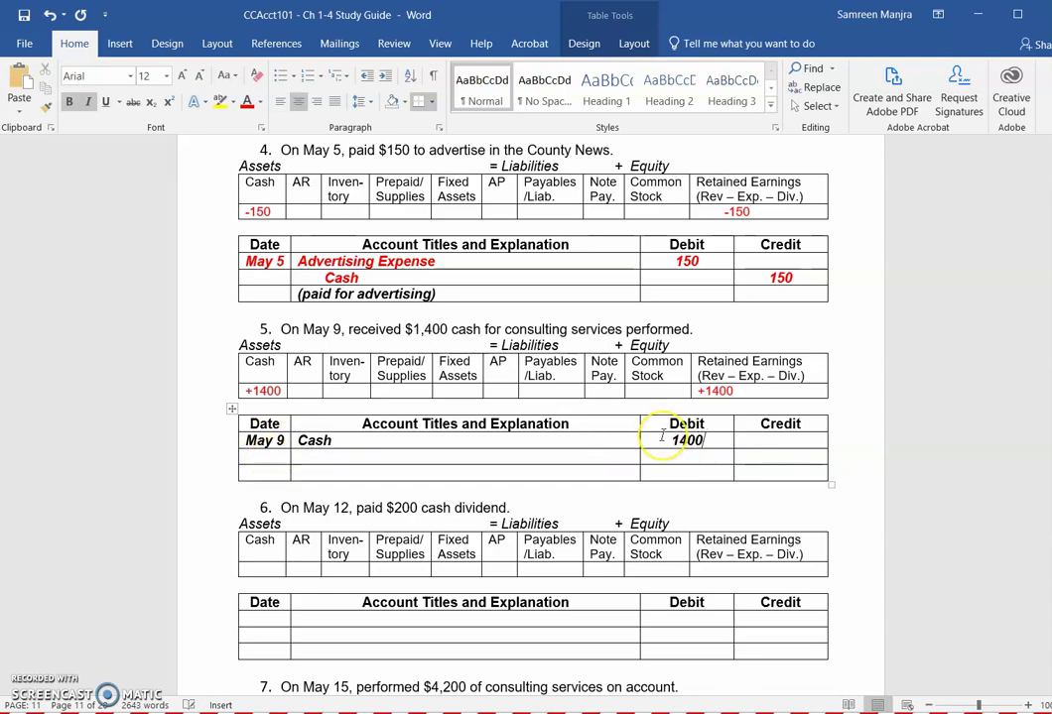
# Step: Enter an indented Service Revenue line with a 1400 credit in the second row of the May 9 entry
pyautogui.click(563, 458)
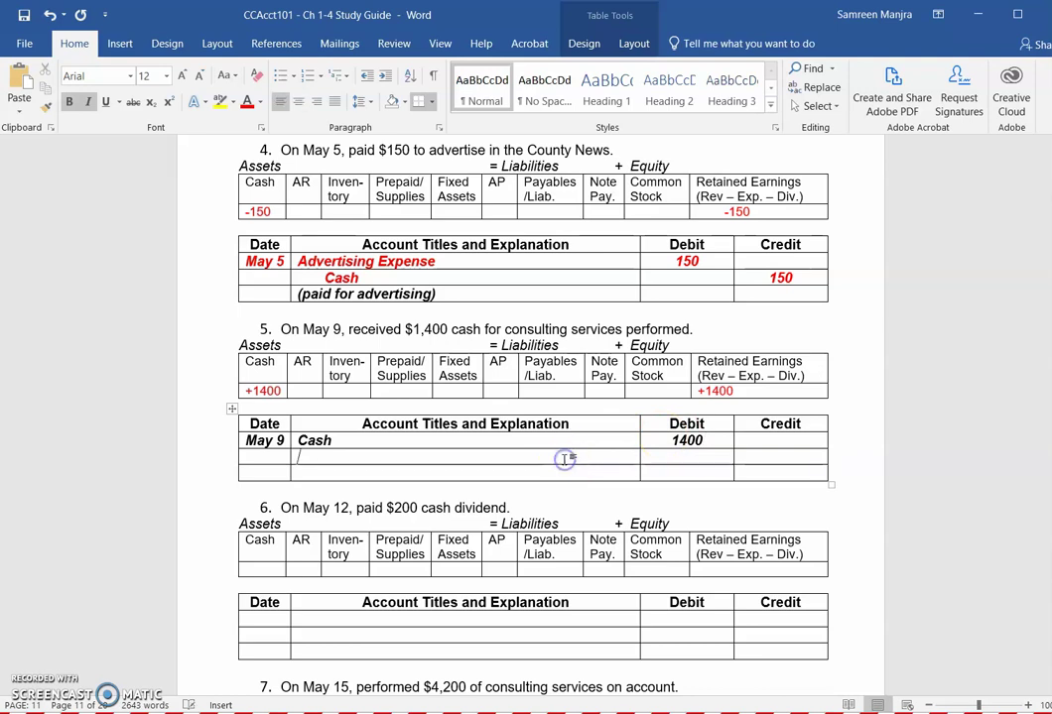
pyautogui.click(575, 468)
pyautogui.write('Service Revenue')
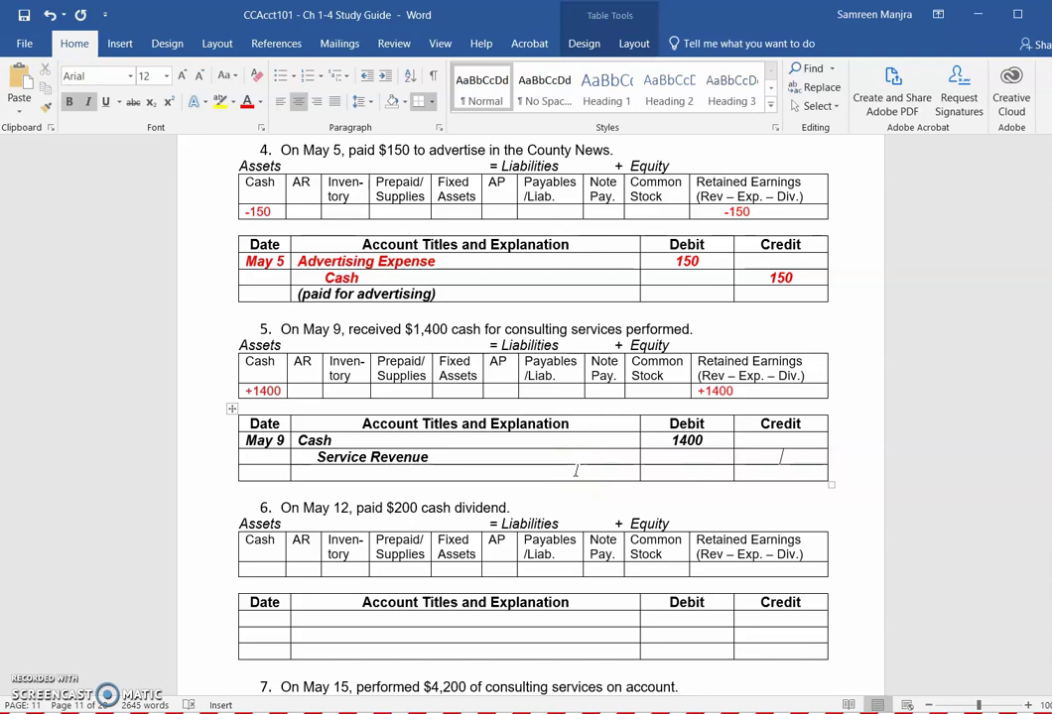
pyautogui.write('1400')
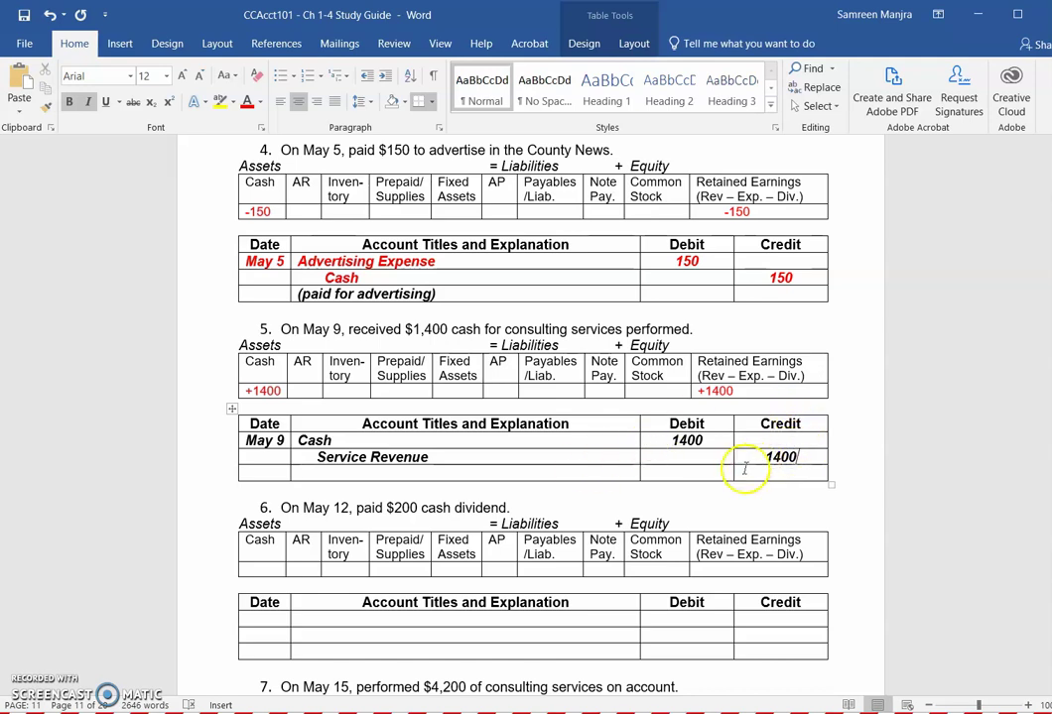
# Step: Add the explanation "(received cash for consulting services performed)" to the May 9 entry and colour all three of its rows red
pyautogui.click(618, 472)
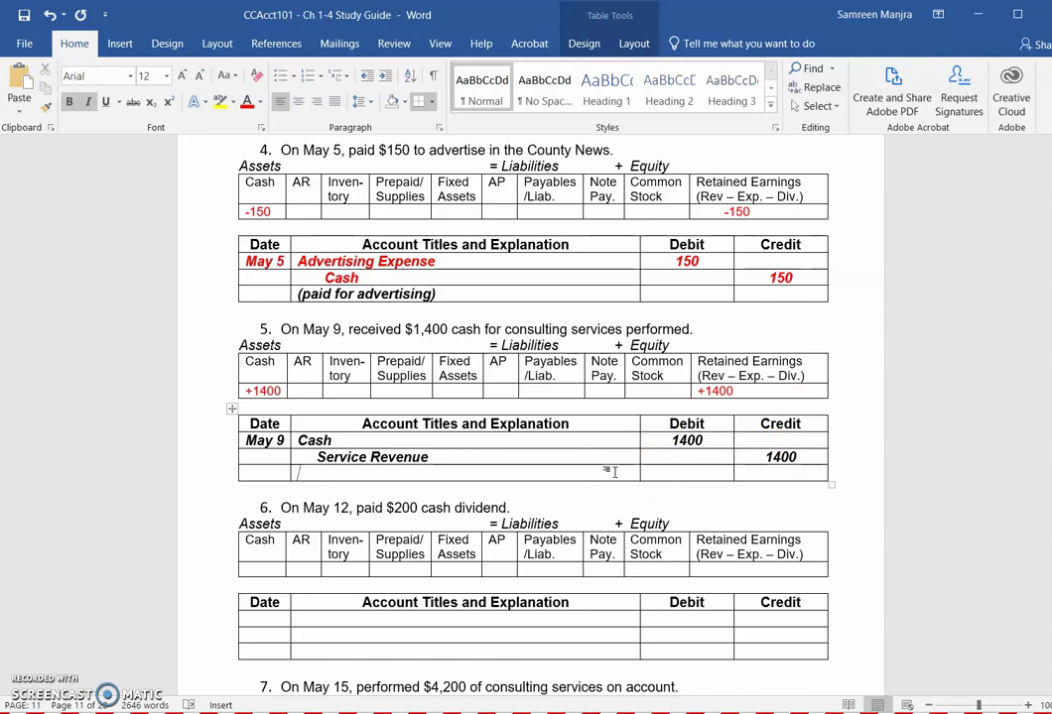
pyautogui.write('(receive')
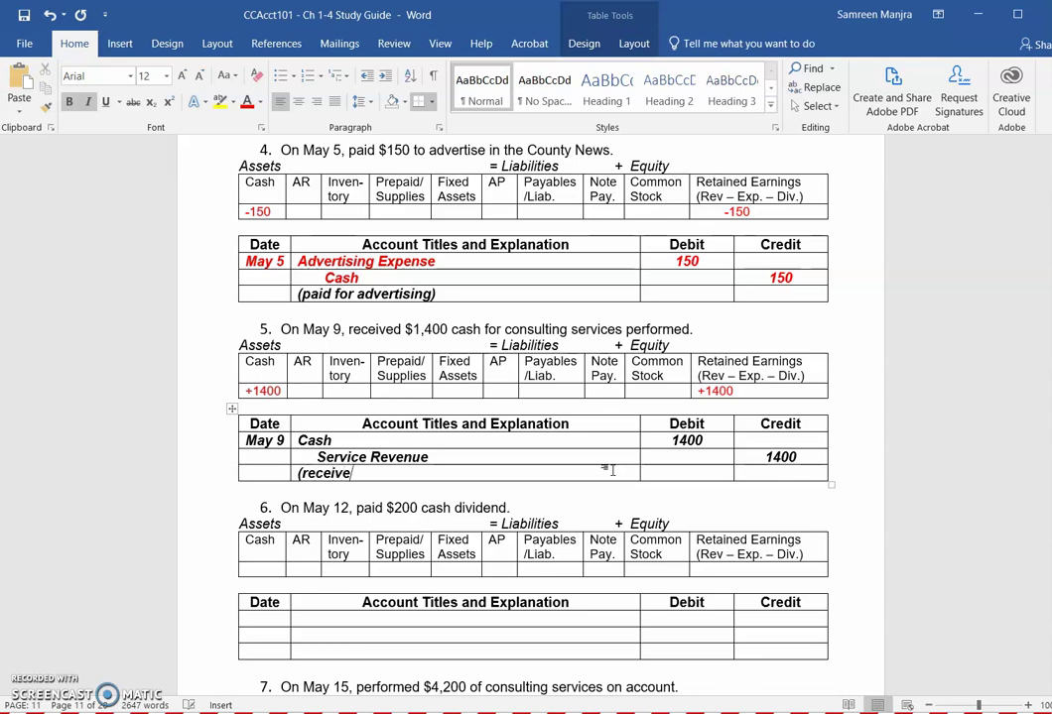
pyautogui.write('d cash for consulting se')
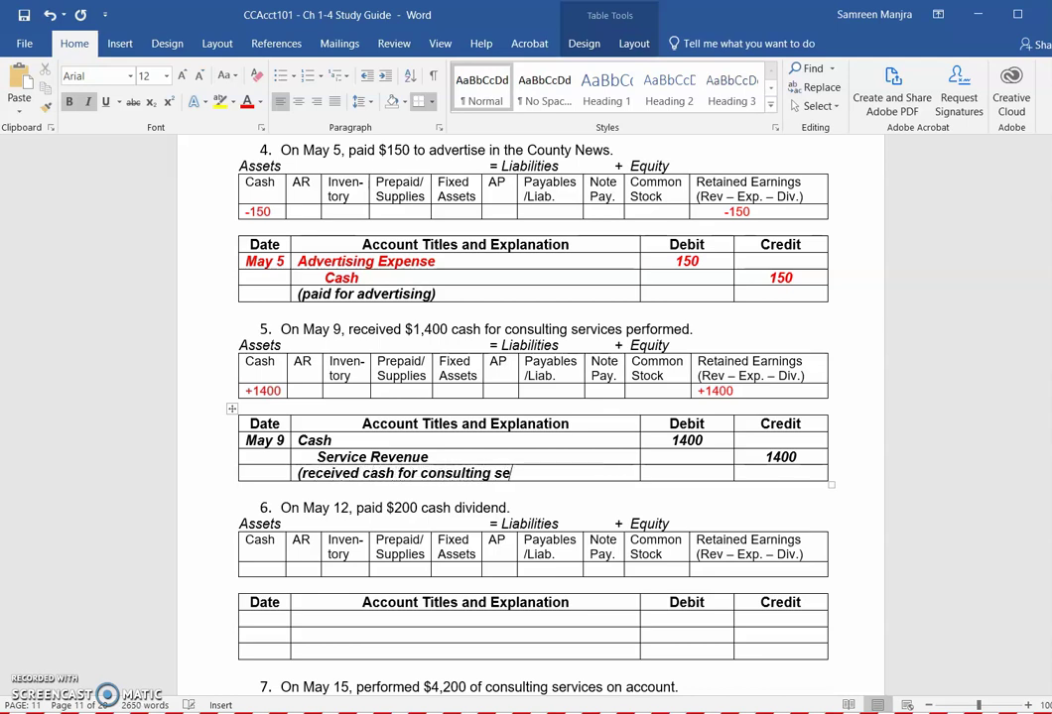
pyautogui.write('rvices perfor')
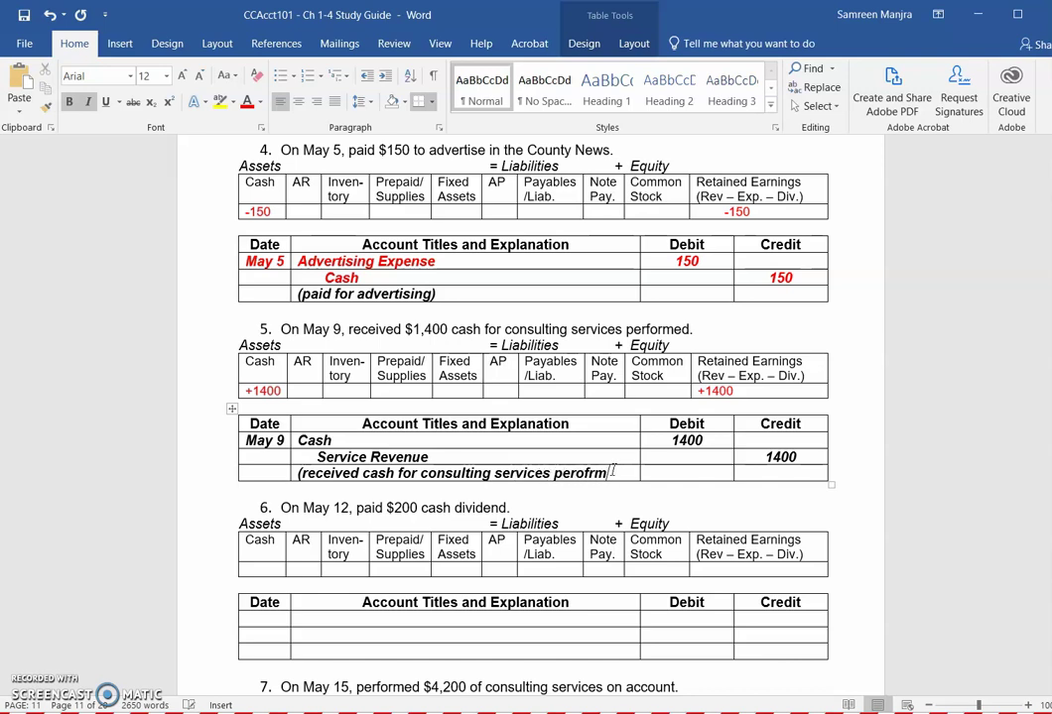
pyautogui.write('med')
pyautogui.moveTo(756, 469); pyautogui.dragTo(258, 433)
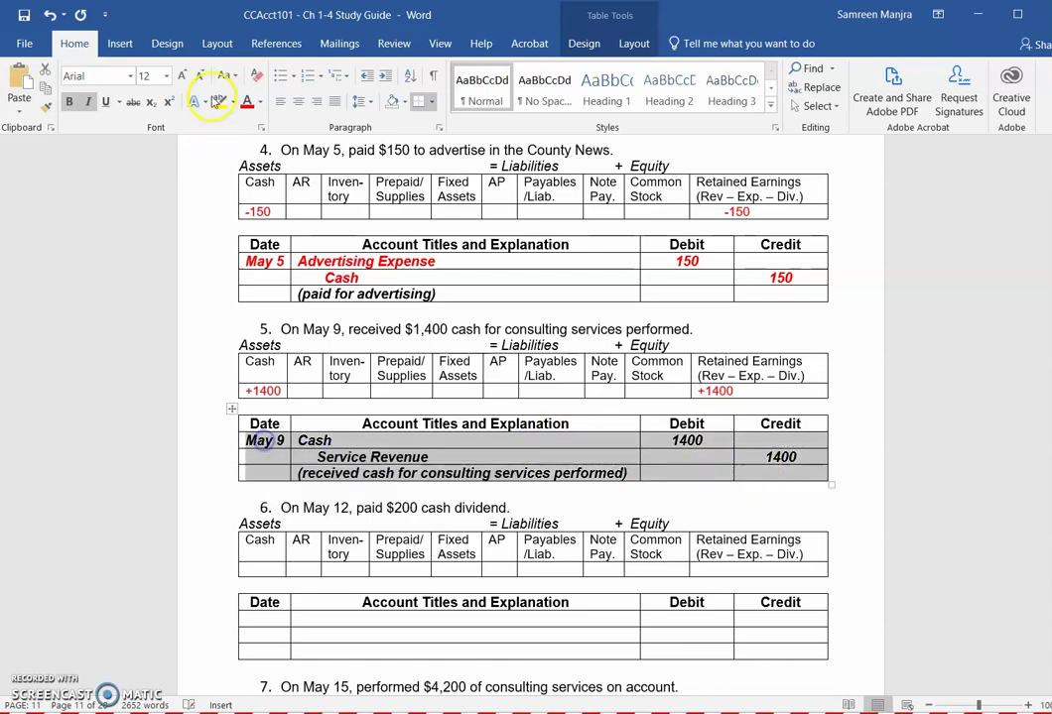
pyautogui.click(247, 102)
# Step: Colour the explanation line of the May 5 journal entry red
pyautogui.moveTo(436, 293); pyautogui.dragTo(295, 293)
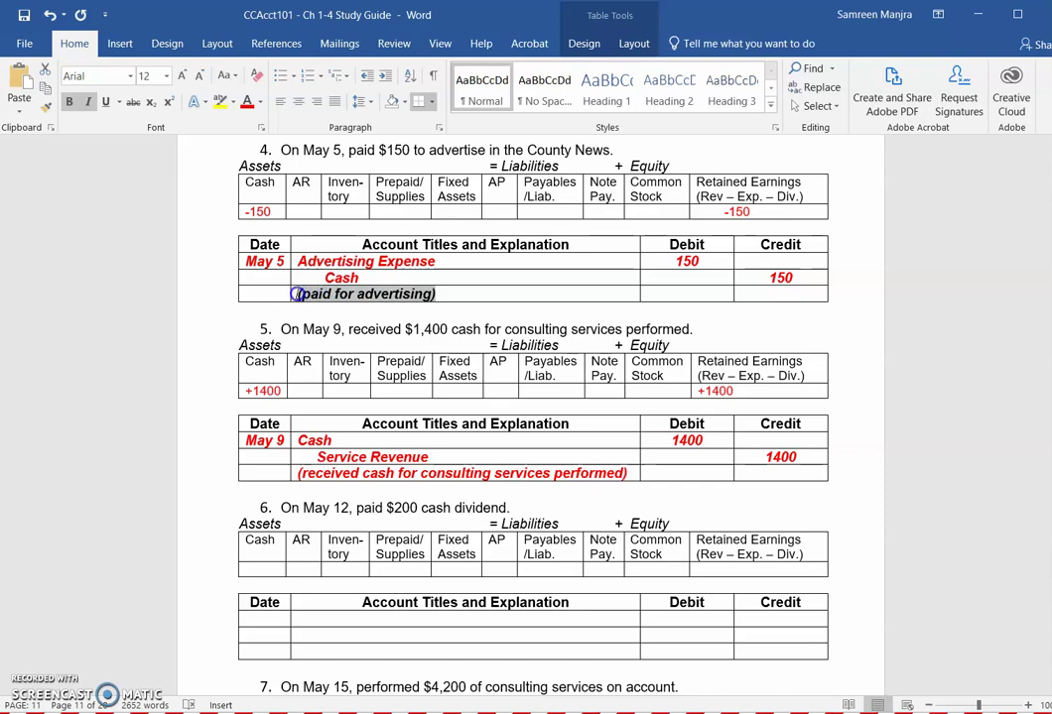
pyautogui.click(247, 103)
pyautogui.click(887, 530)
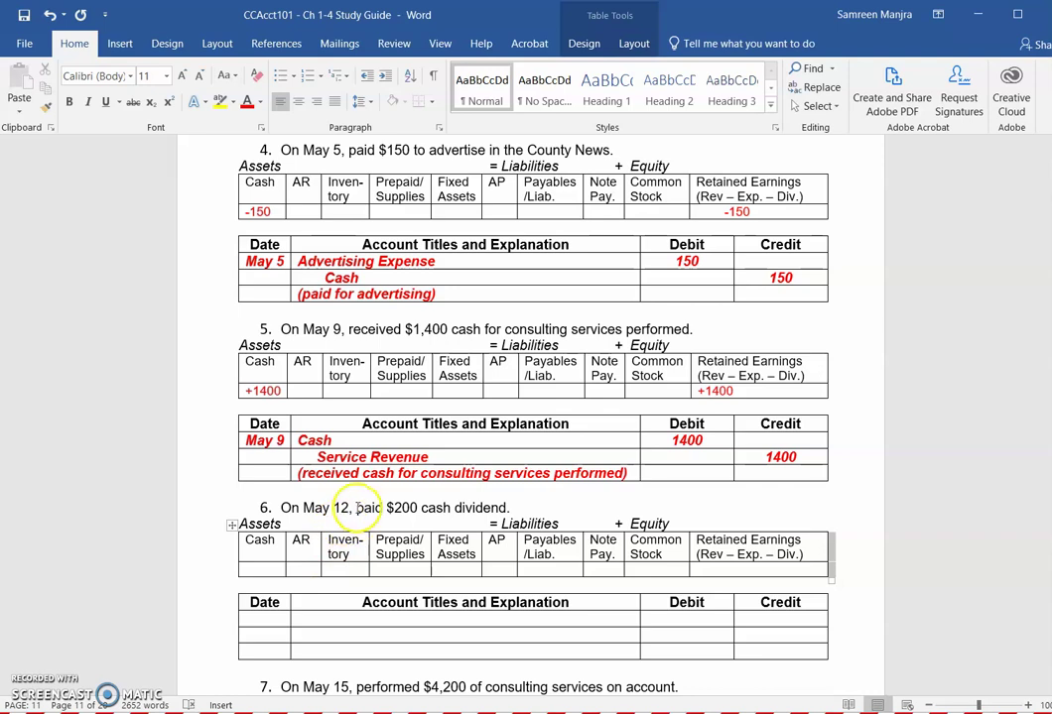
# Step: Enter -200 under both Cash and Retained Earnings in transaction 6's analysis table and colour the row red
pyautogui.moveTo(357, 508); pyautogui.dragTo(422, 513)
pyautogui.click(401, 566)
pyautogui.click(276, 565)
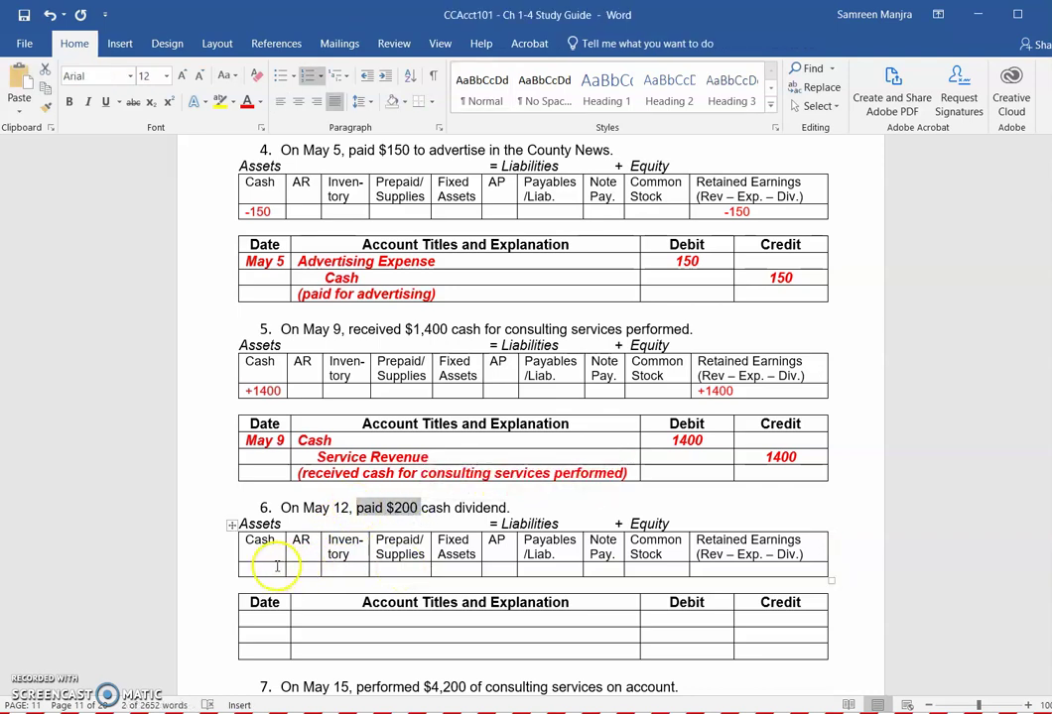
pyautogui.click(286, 559)
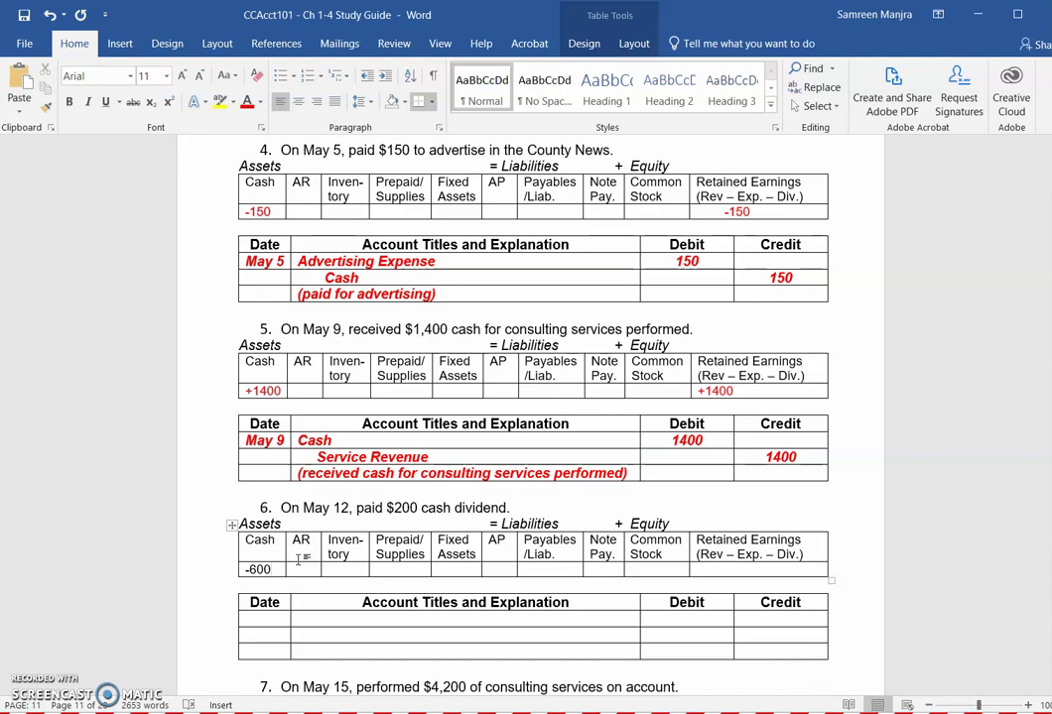
pyautogui.write('-200')
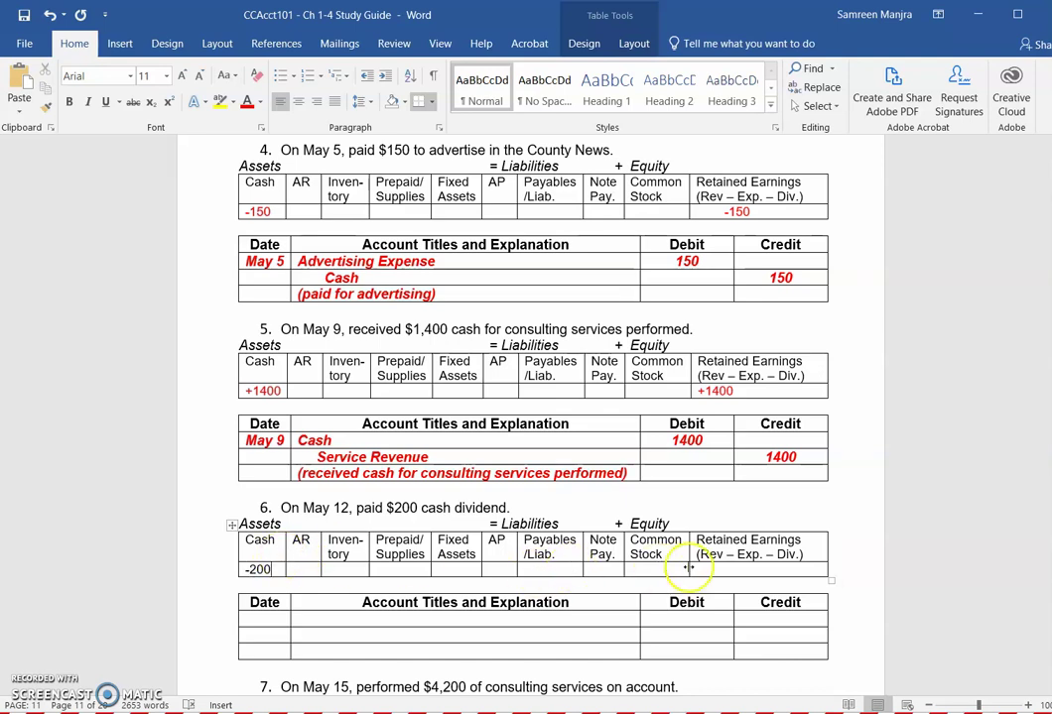
pyautogui.click(766, 568)
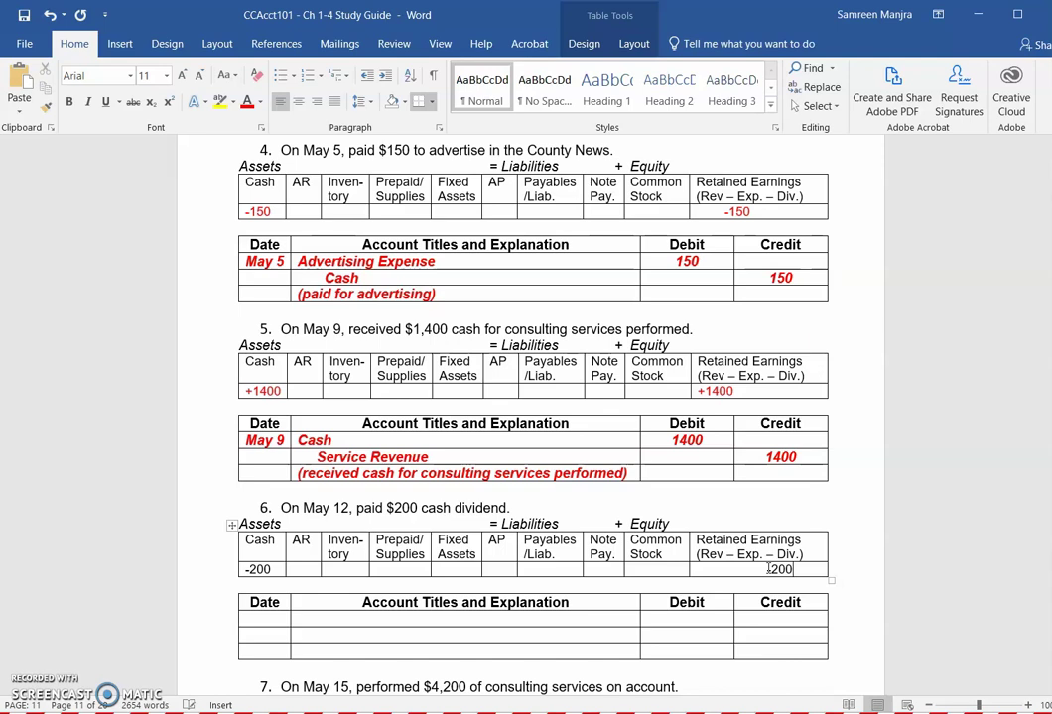
pyautogui.moveTo(854, 585); pyautogui.dragTo(261, 569)
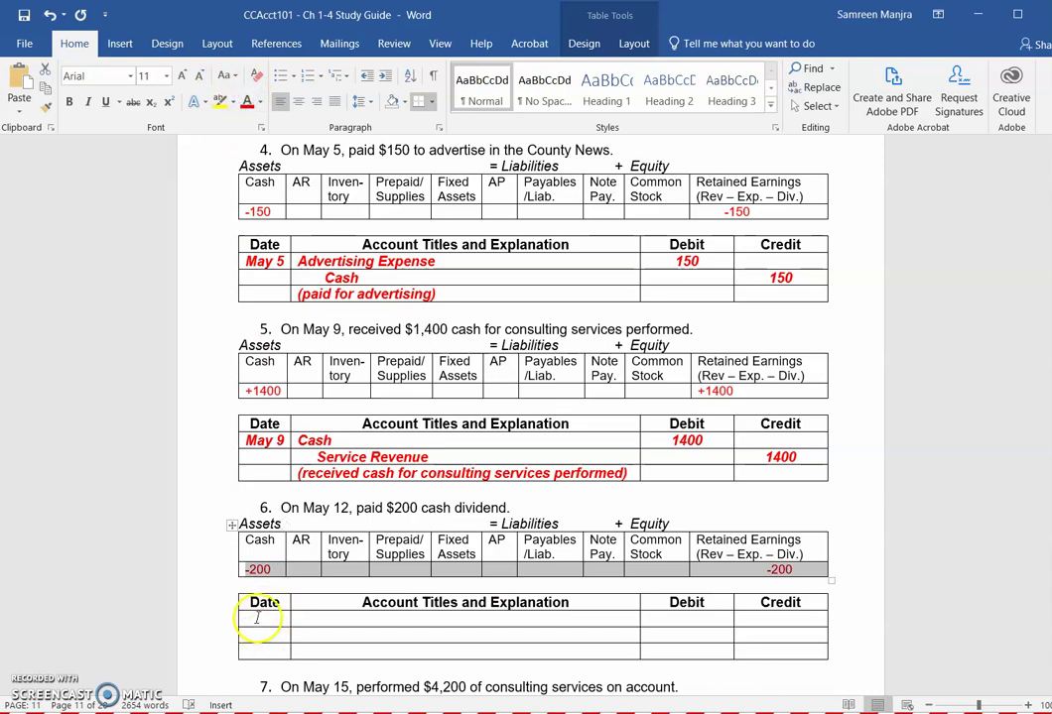
# Step: Fill the first row of transaction 6's journal entry with the date May 12, the account Dividends and a 200 debit
pyautogui.click(256, 618)
pyautogui.write('May 12')
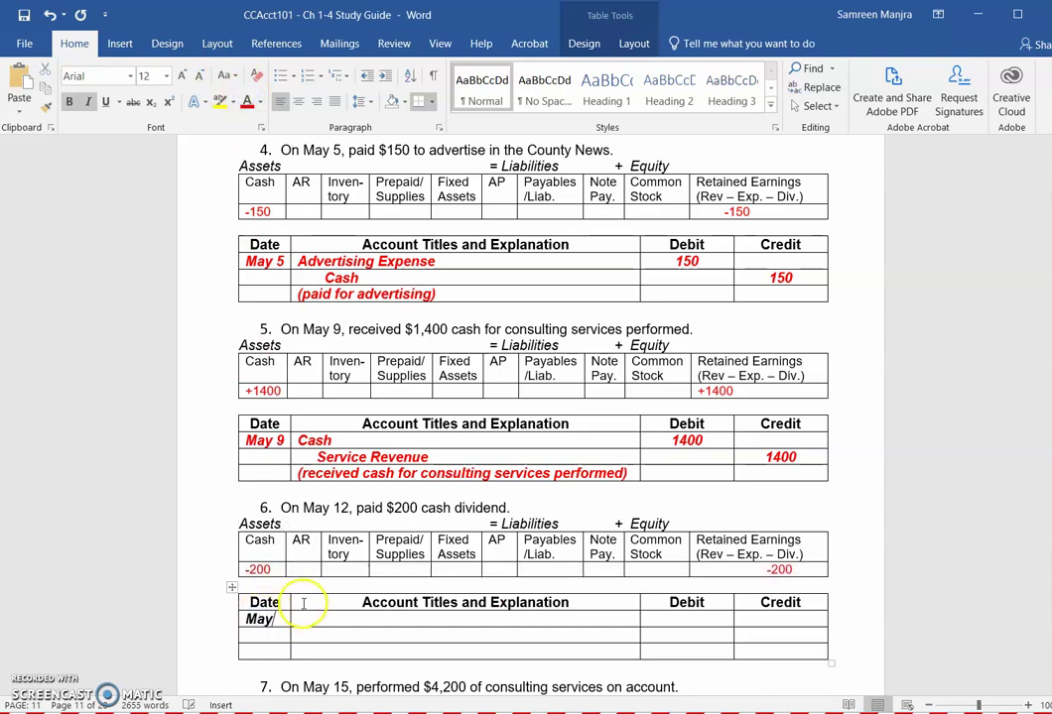
pyautogui.click(330, 618)
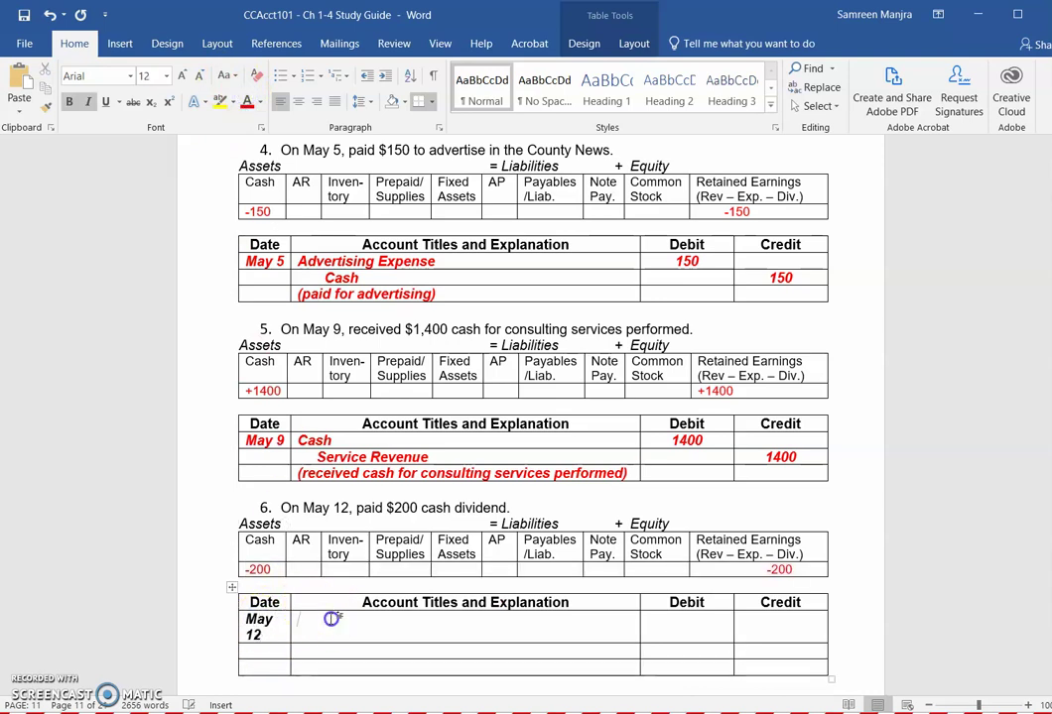
pyautogui.write('Dividends')
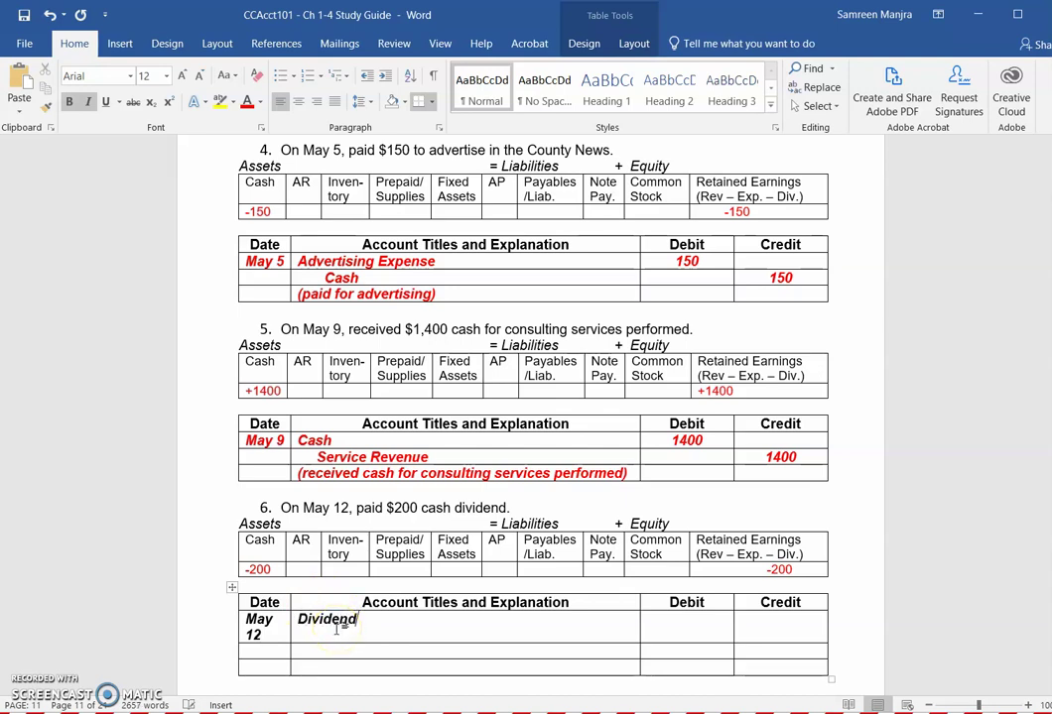
pyautogui.press('Tab')
pyautogui.write('$20')
pyautogui.press('BackSpace')
pyautogui.press('BackSpace')
pyautogui.press('BackSpace')
pyautogui.write('200')
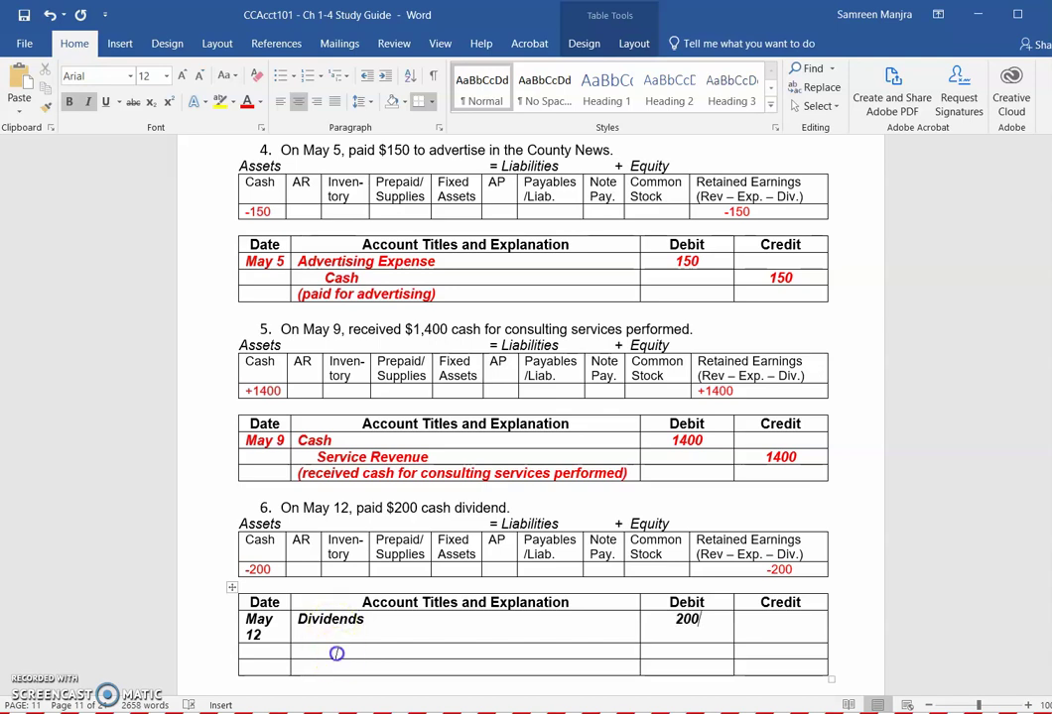
# Step: Add an indented Cash line with a 200 credit to the May 12 entry and colour both of its rows red
pyautogui.click(338, 653)
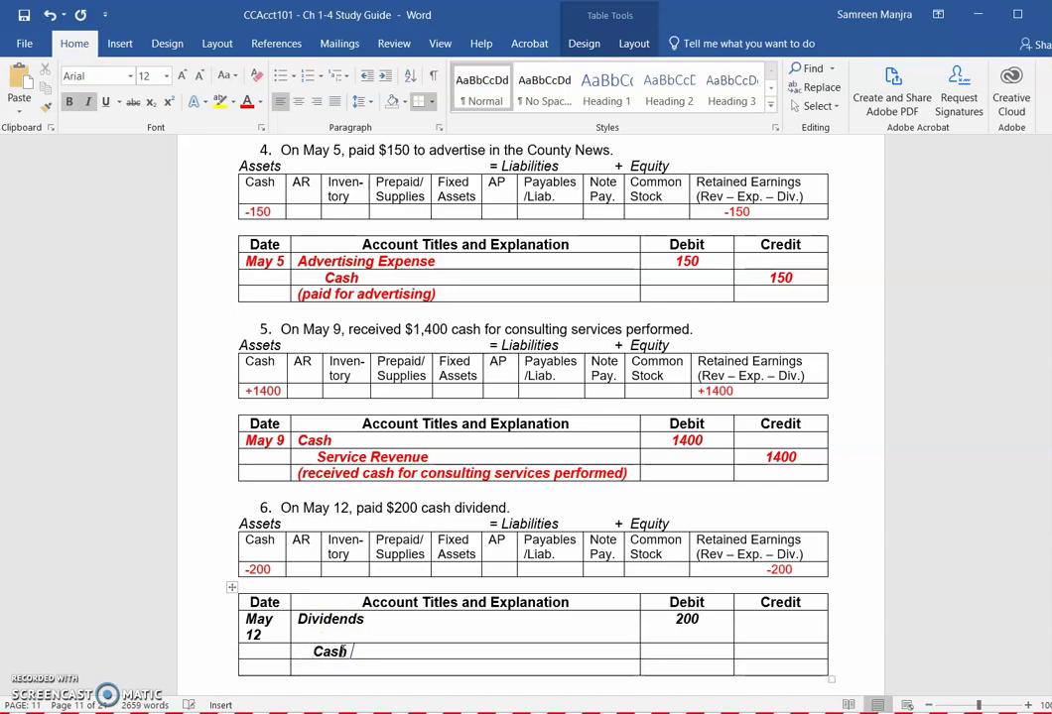
pyautogui.click(775, 650)
pyautogui.write('200')
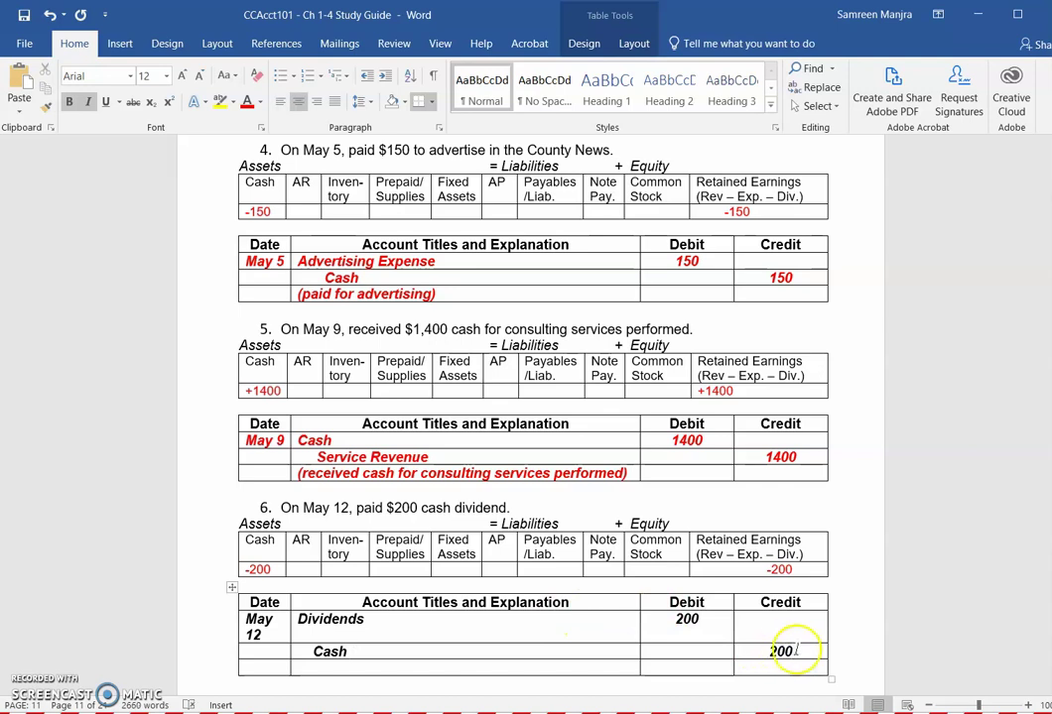
pyautogui.moveTo(730, 636); pyautogui.dragTo(274, 635)
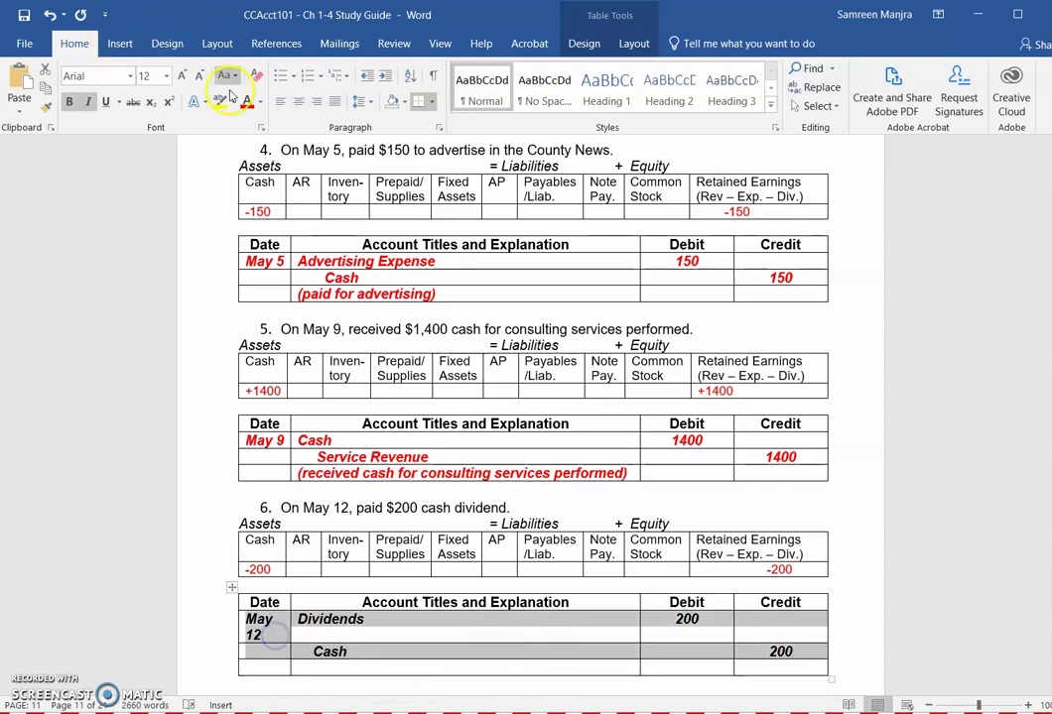
pyautogui.click(1001, 567)
# Step: Enter 4200 under both AR and Retained Earnings in transaction 7's analysis table
pyautogui.moveTo(1048, 475); pyautogui.dragTo(1049, 483)
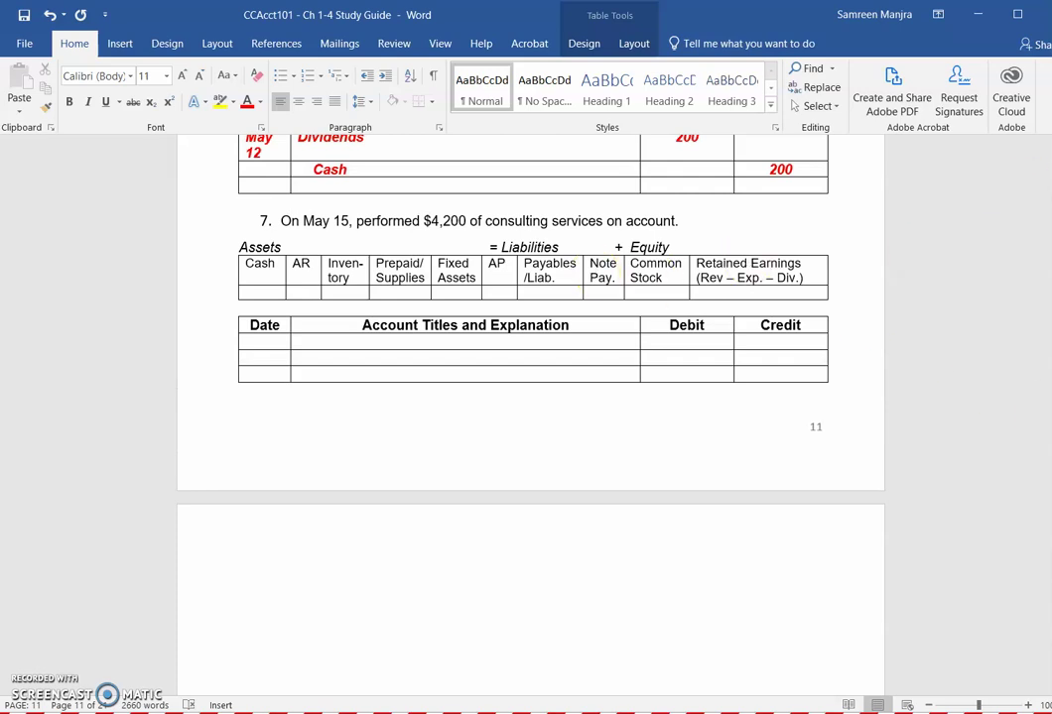
pyautogui.scroll(-2, 531, 298)
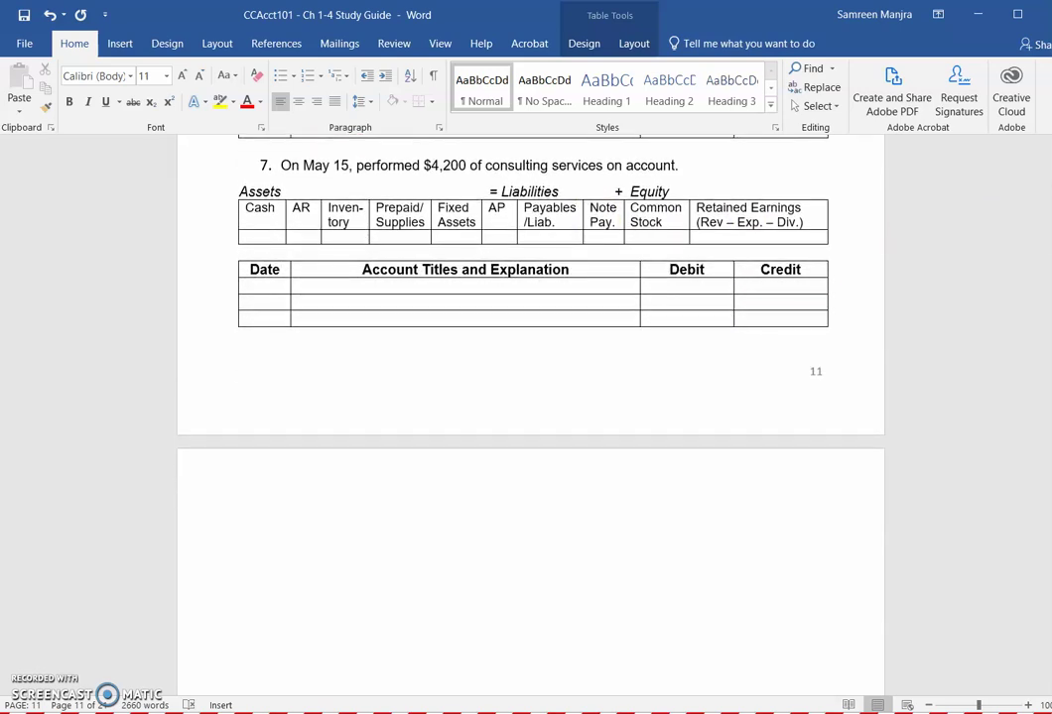
pyautogui.click(304, 219)
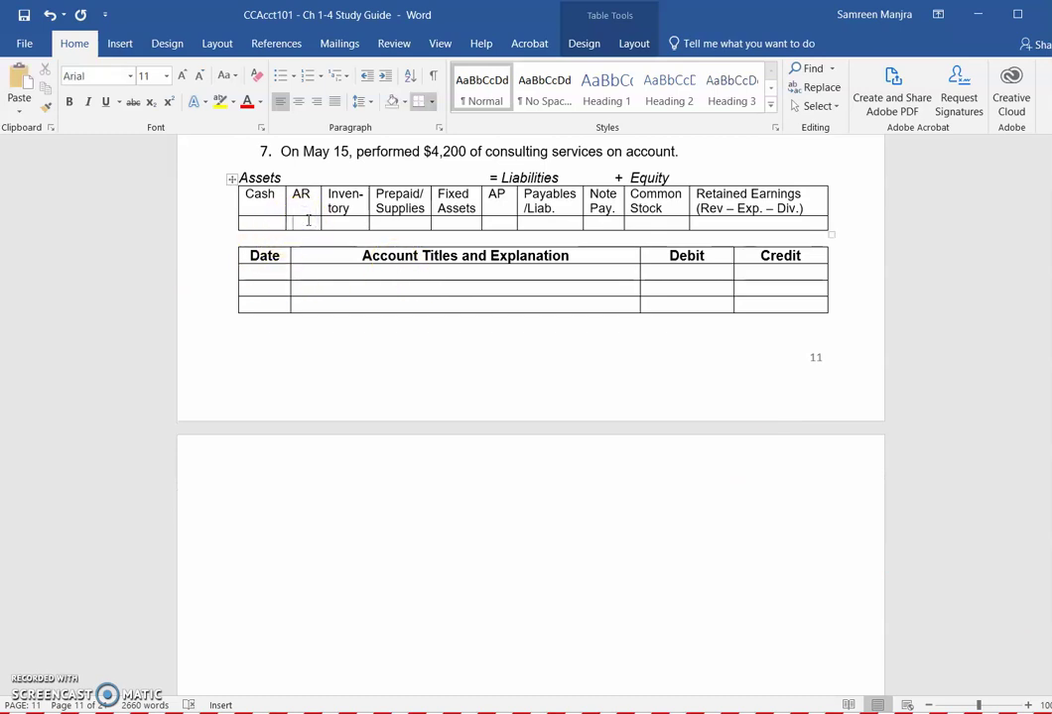
pyautogui.click(723, 226)
pyautogui.write('4200')
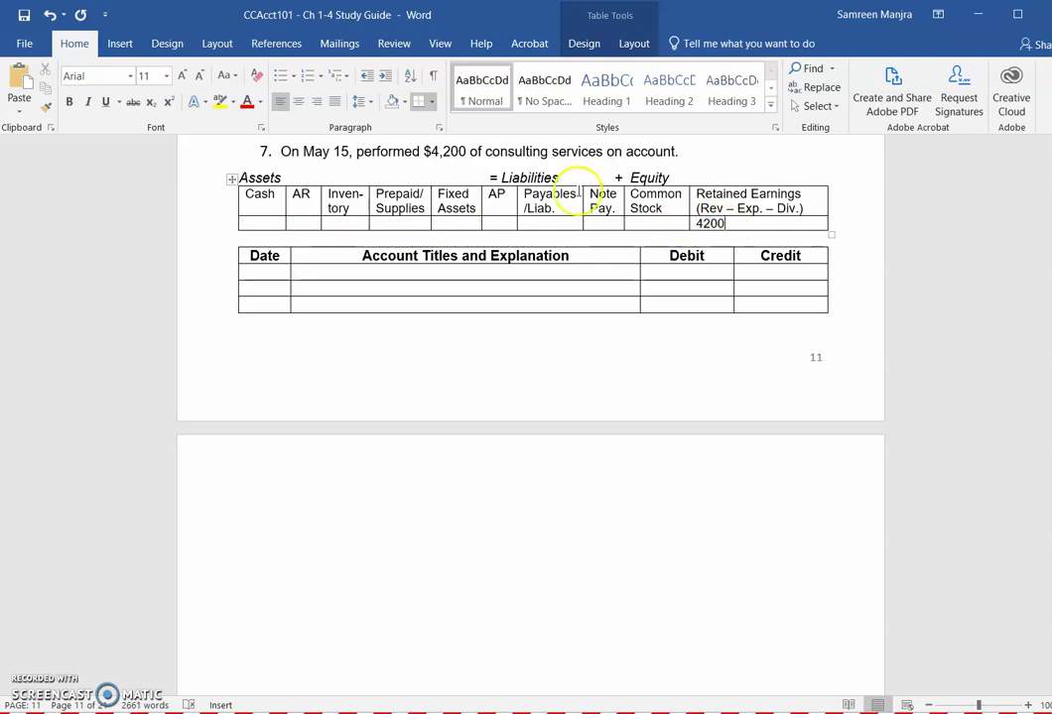
pyautogui.click(309, 221)
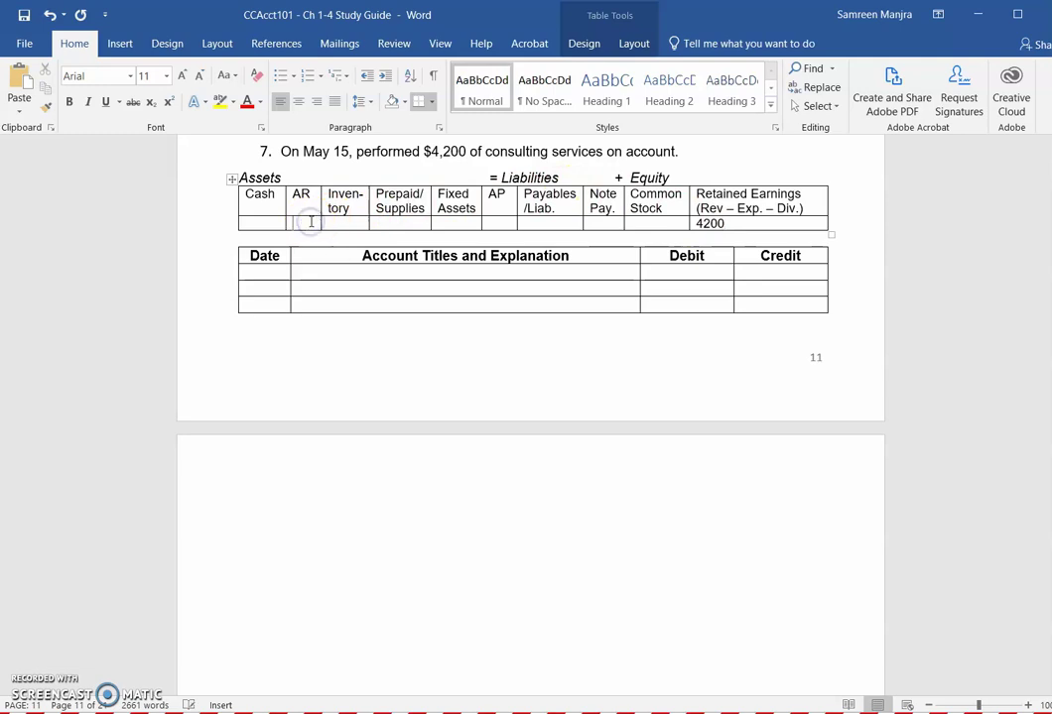
pyautogui.write('4200')
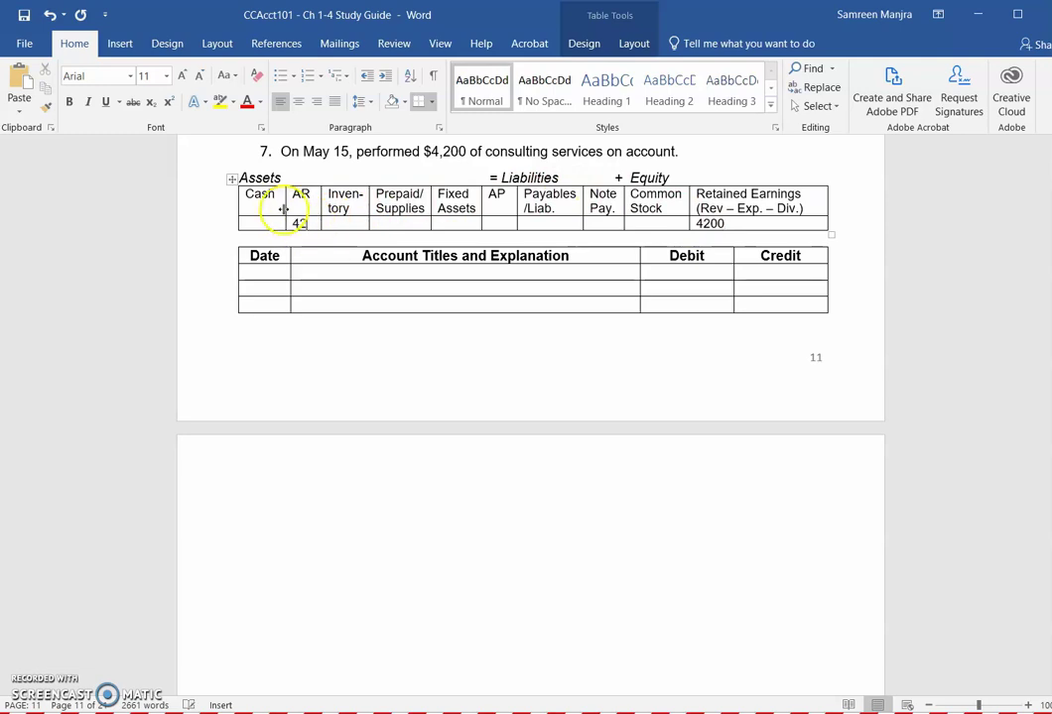
# Step: Fill the first row of transaction 7's journal entry with the date May 15, the account Accounts receivable and a 4200 debit
pyautogui.click(264, 270)
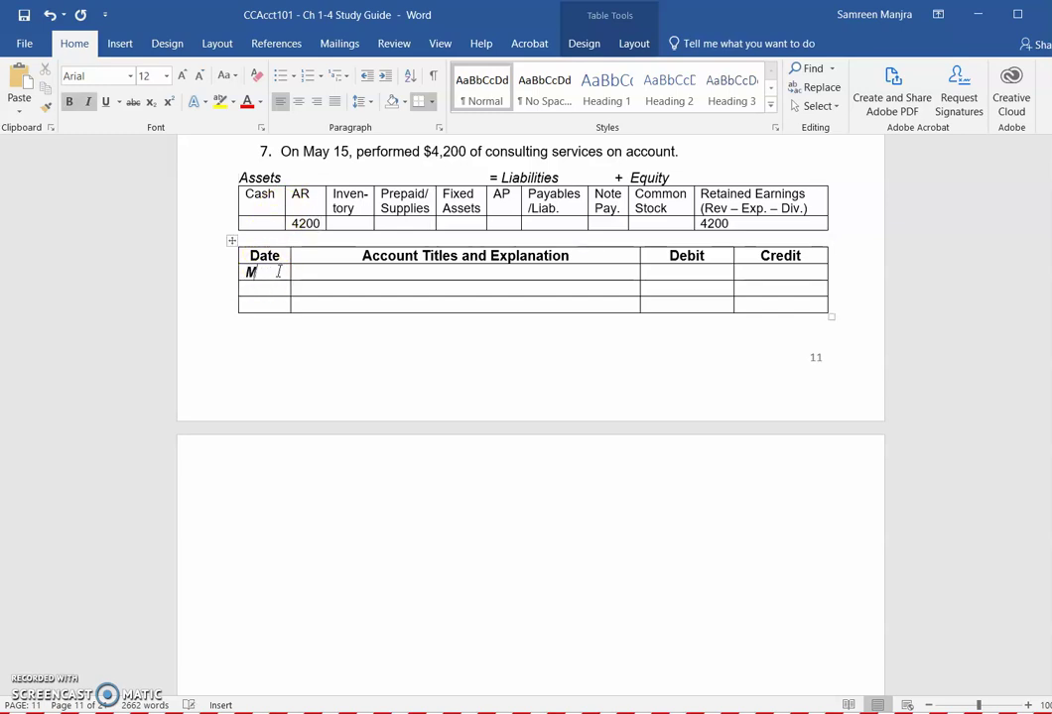
pyautogui.write('May 15')
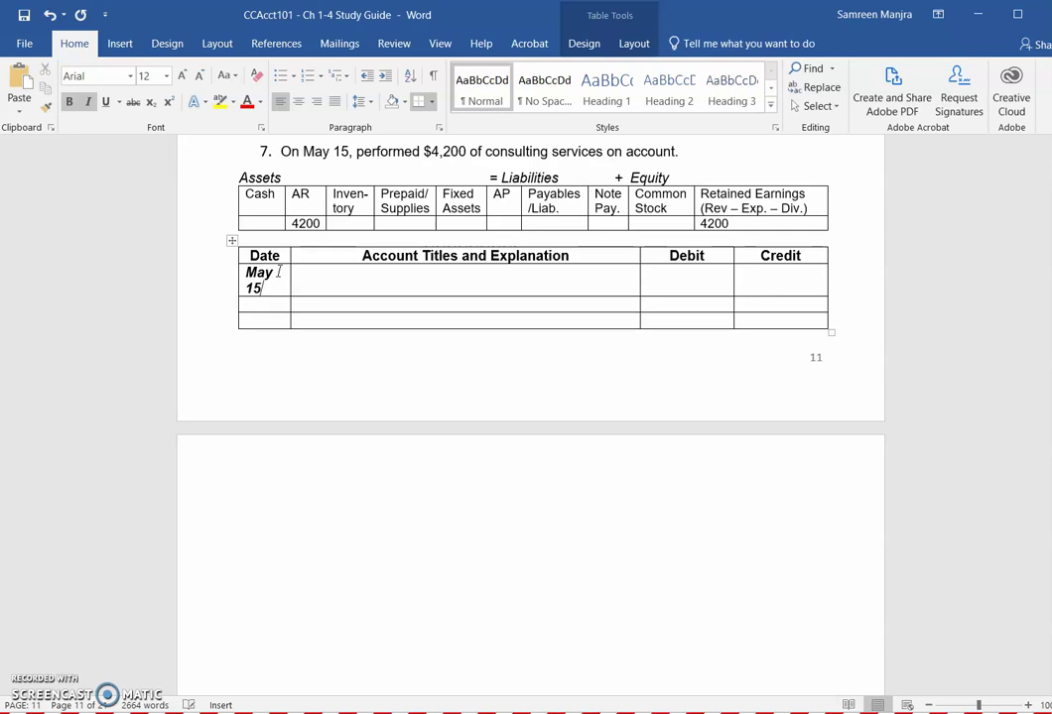
pyautogui.click(331, 270)
pyautogui.write('Accounts receivabl')
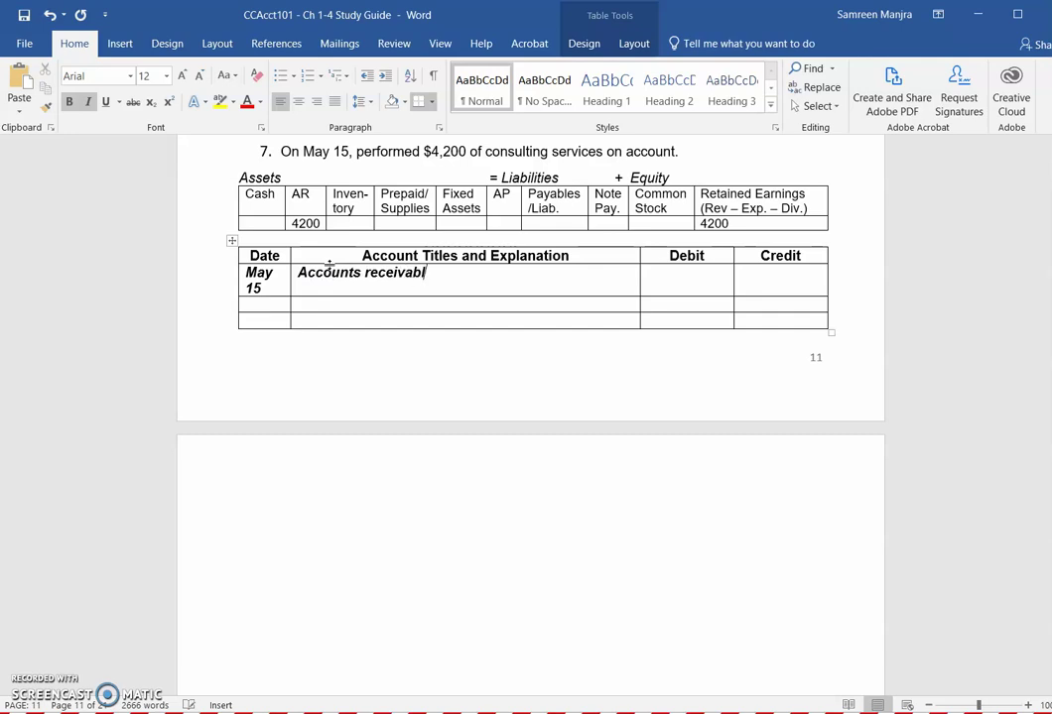
pyautogui.write('e')
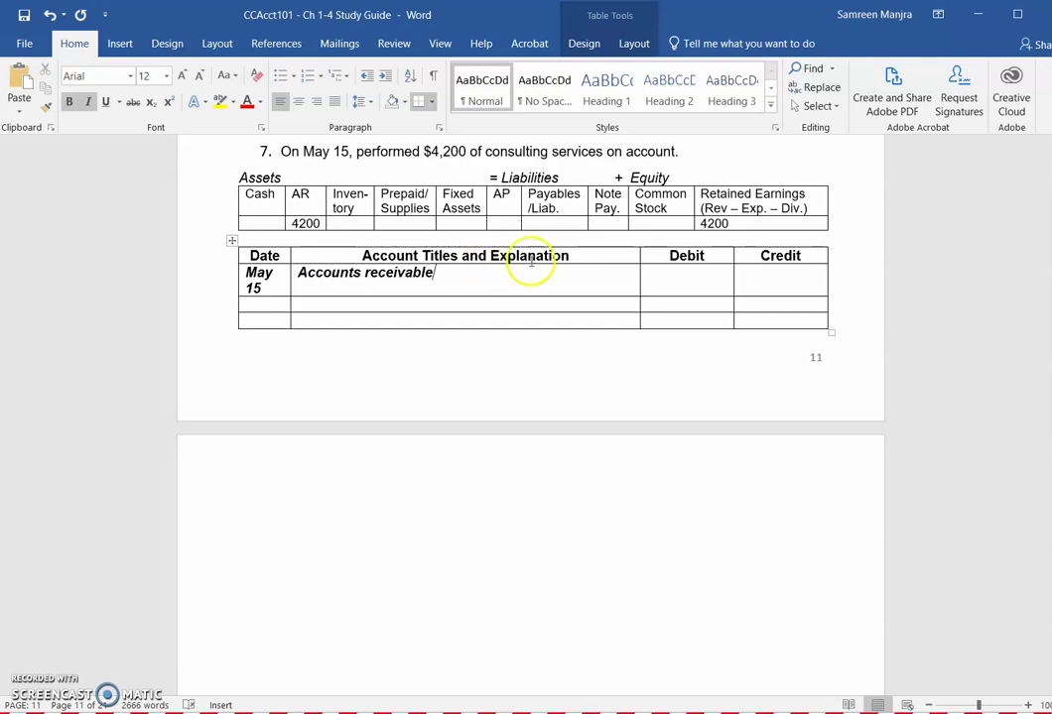
pyautogui.click(661, 274)
pyautogui.write('4200')
pyautogui.click(662, 274)
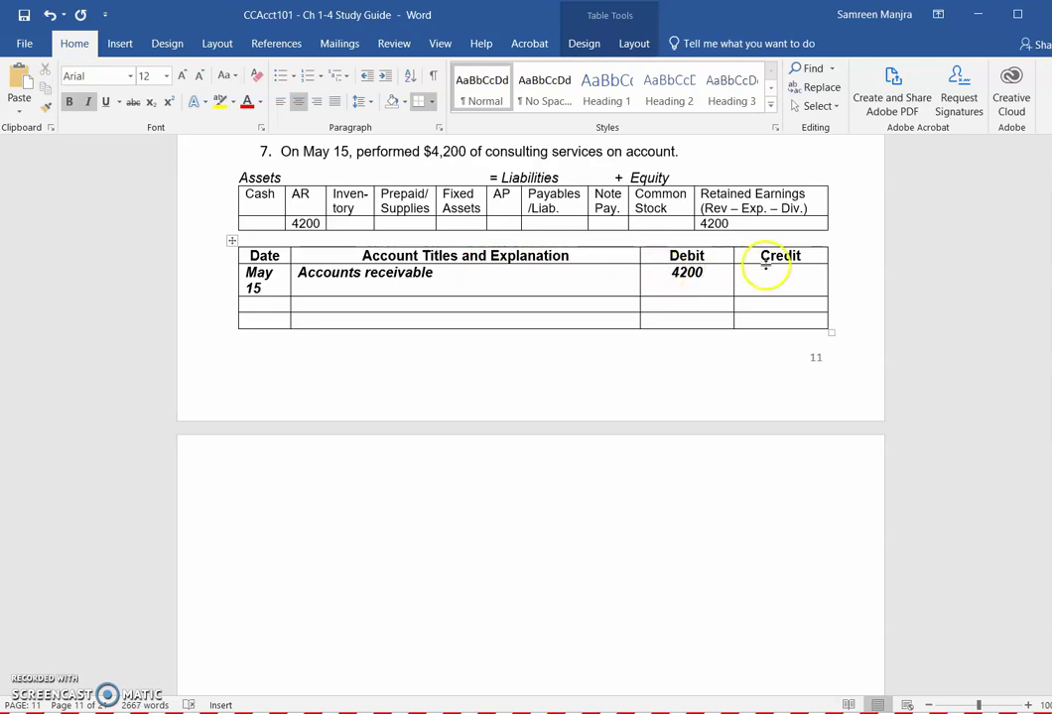
# Step: Enter an indented Service Revenue line with a 4200 credit in the second row of the May 15 entry
pyautogui.click(531, 300)
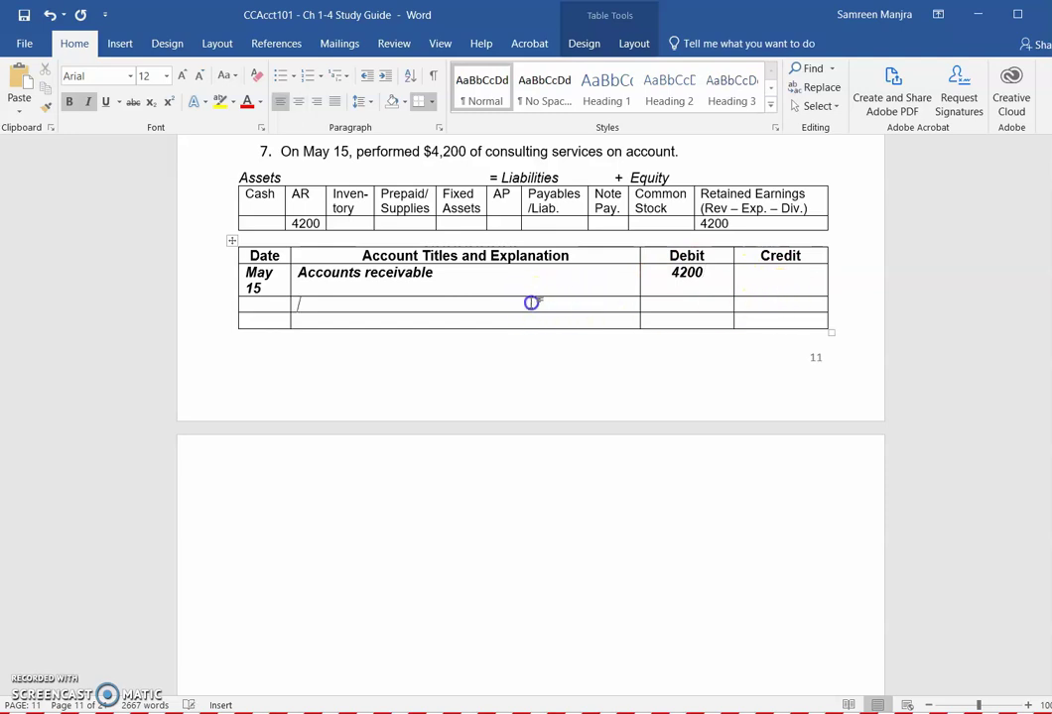
pyautogui.write('Service Revenu')
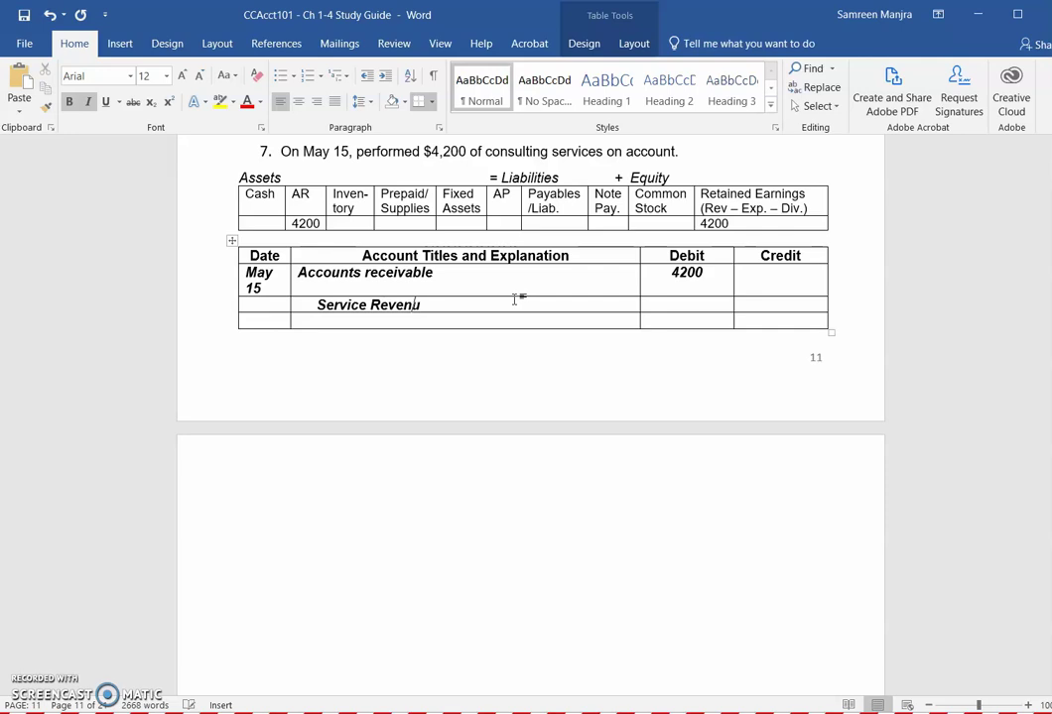
pyautogui.write('e')
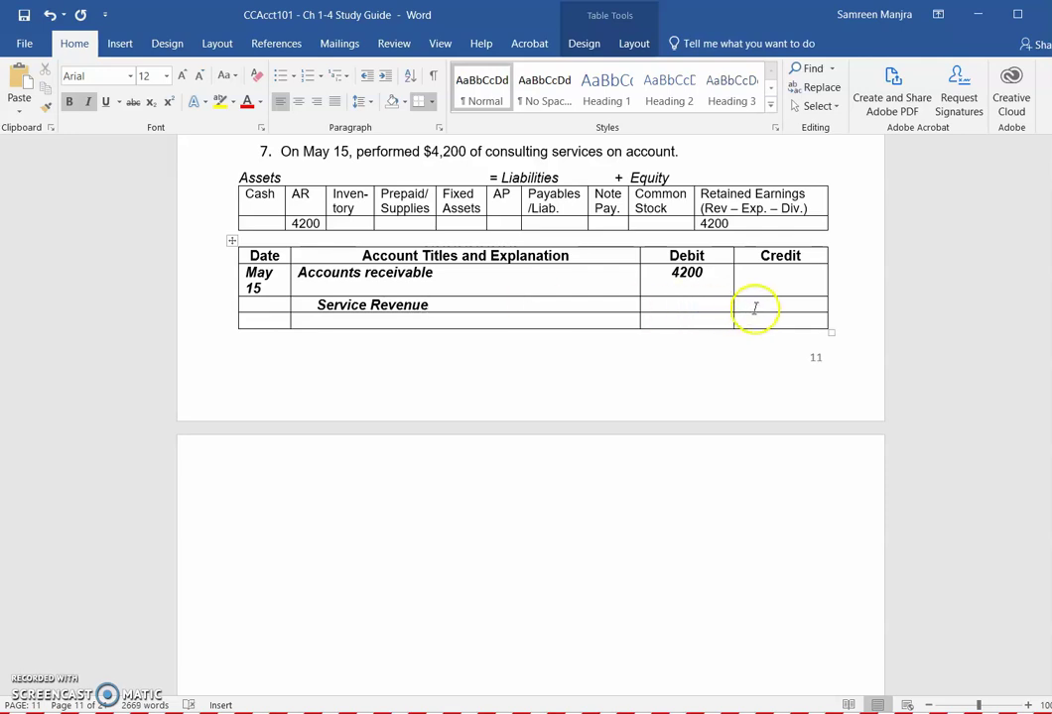
pyautogui.click(754, 308)
pyautogui.write('4200')
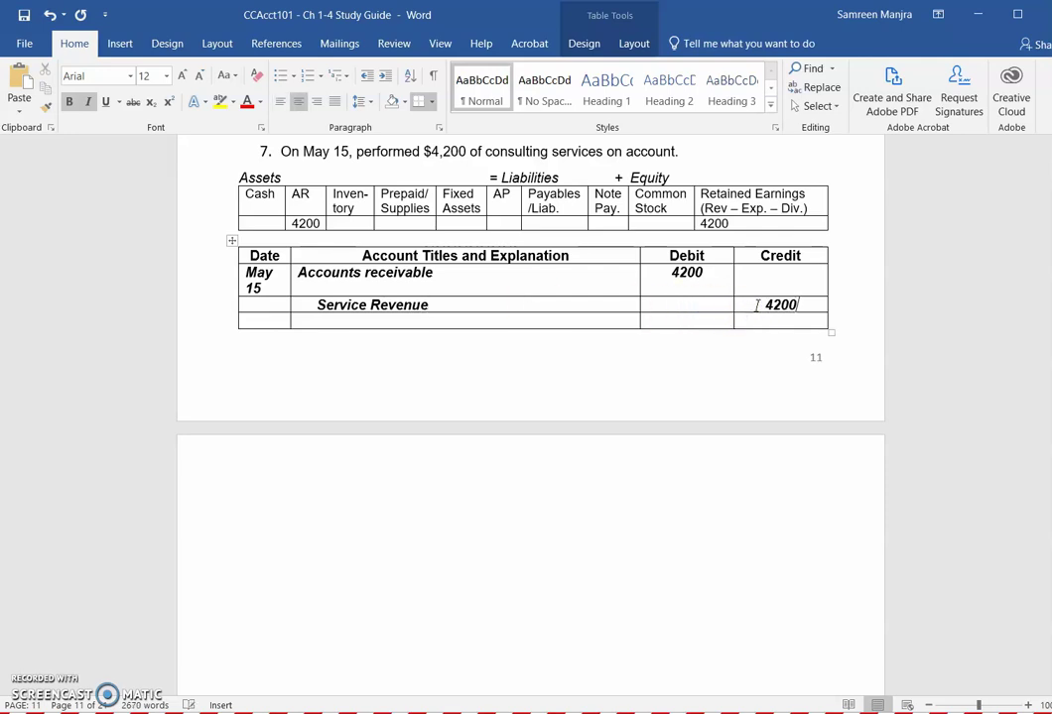
# Step: Add the explanation "(consulting services performed on account)" to the May 15 entry and colour all three of its rows red
pyautogui.click(583, 319)
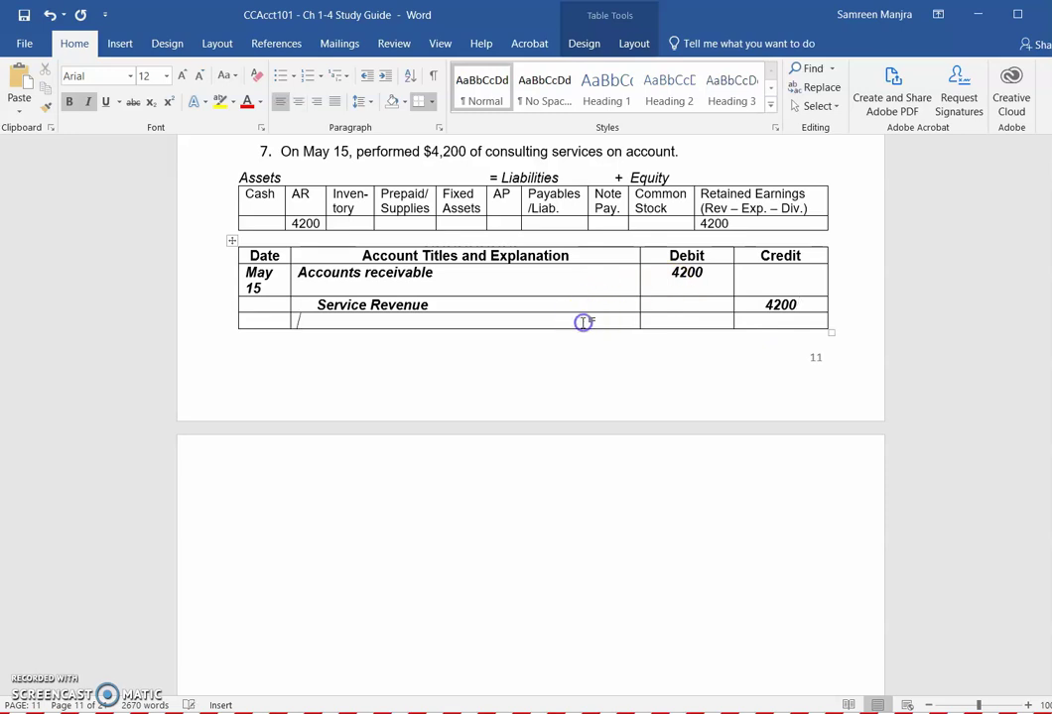
pyautogui.write('(consultin ')
pyautogui.write(' services p')
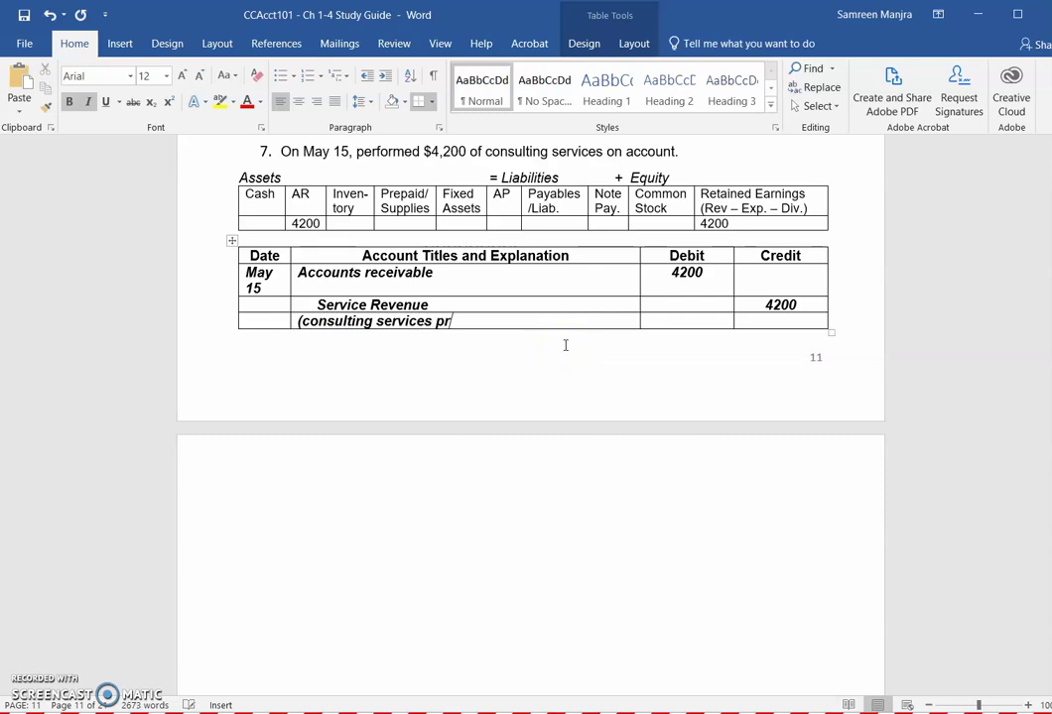
pyautogui.write('erformed on account')
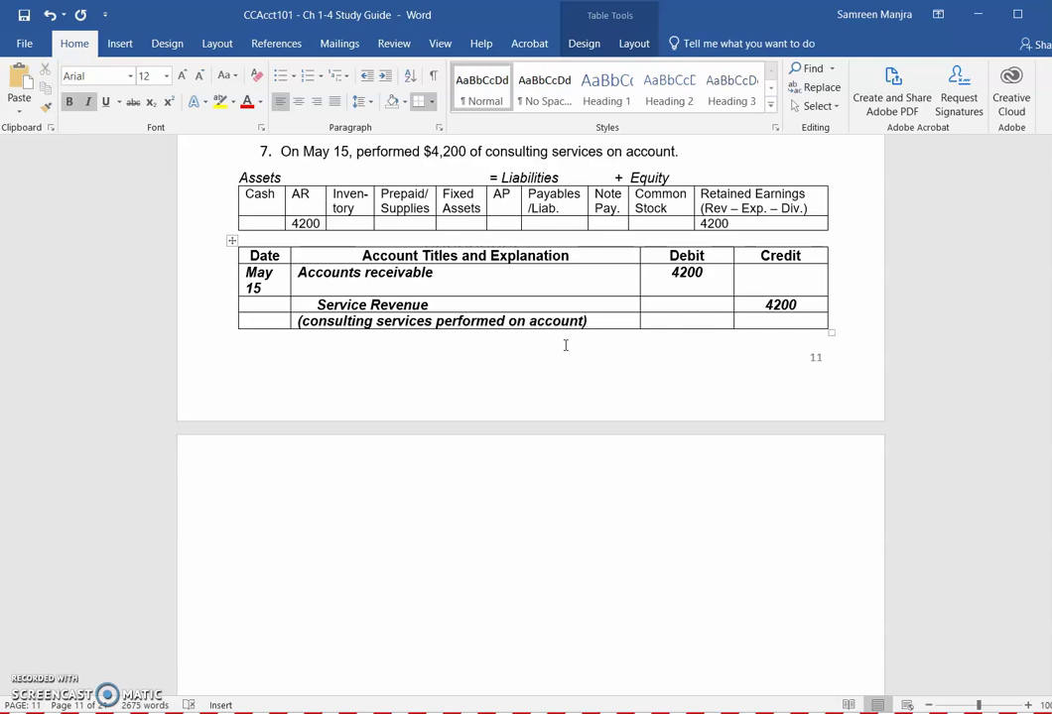
pyautogui.moveTo(749, 314); pyautogui.dragTo(279, 285)
pyautogui.click(247, 102)
pyautogui.click(389, 438)
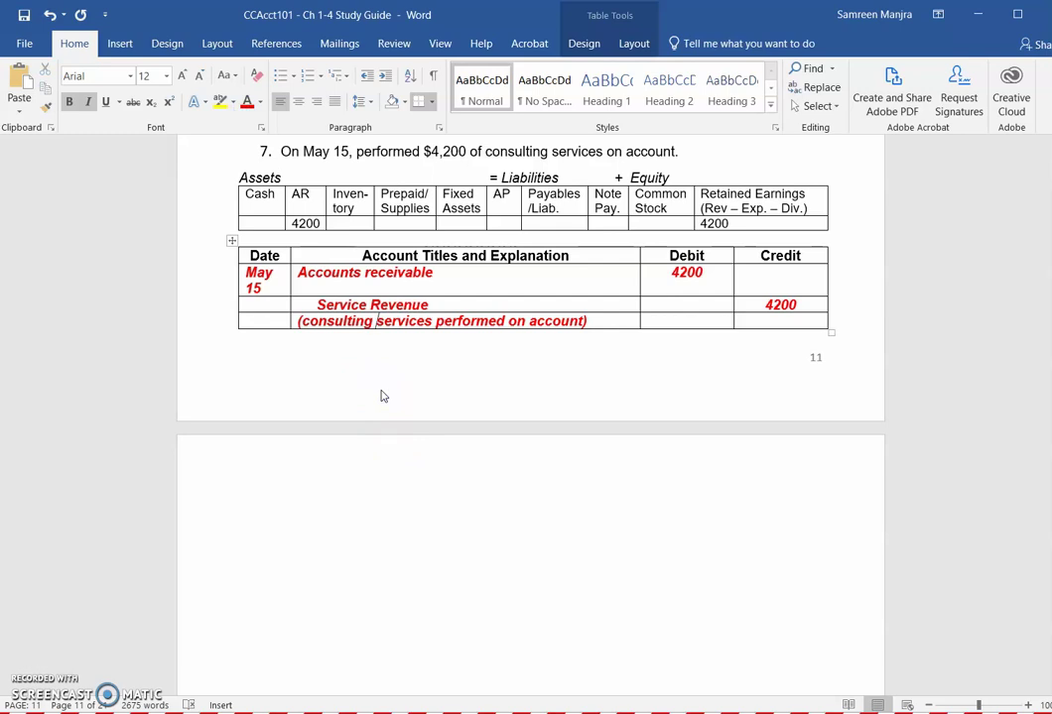
# Step: Colour the amounts row of transaction 7's analysis table red
pyautogui.moveTo(751, 226); pyautogui.dragTo(311, 229)
pyautogui.click(247, 102)
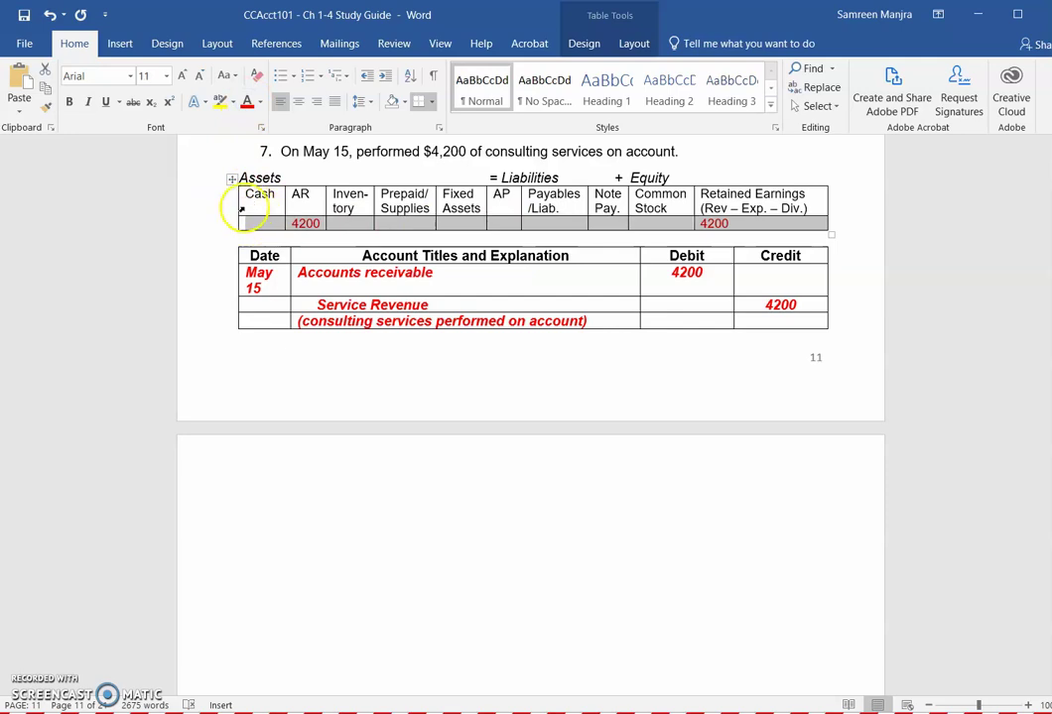
pyautogui.click(207, 210)
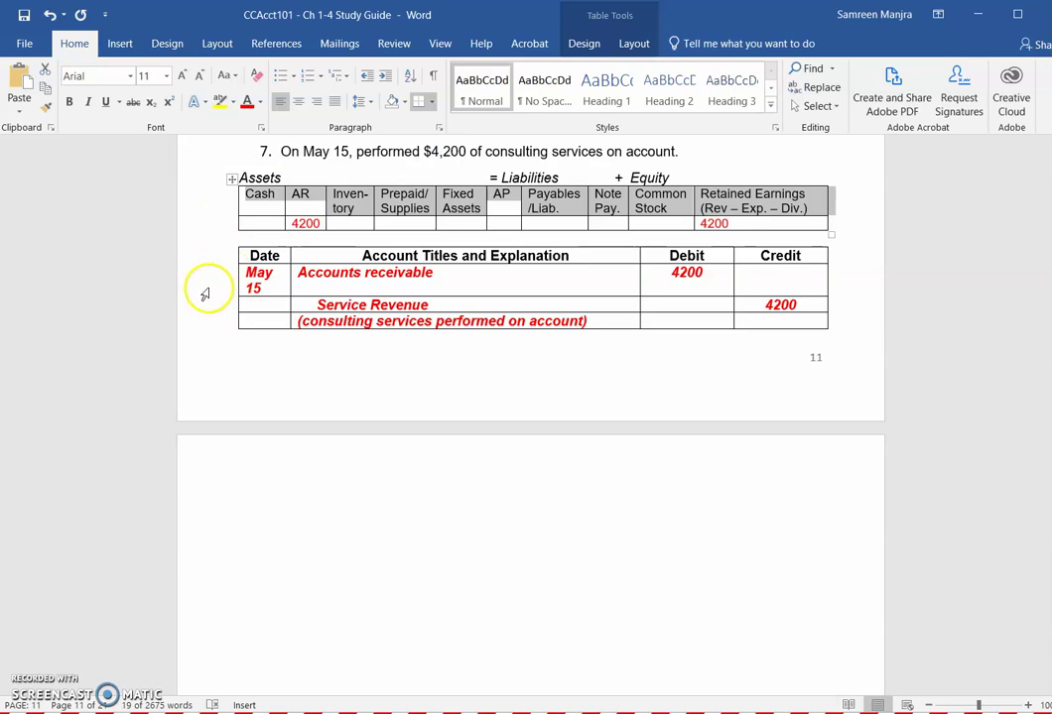
pyautogui.click(220, 321)
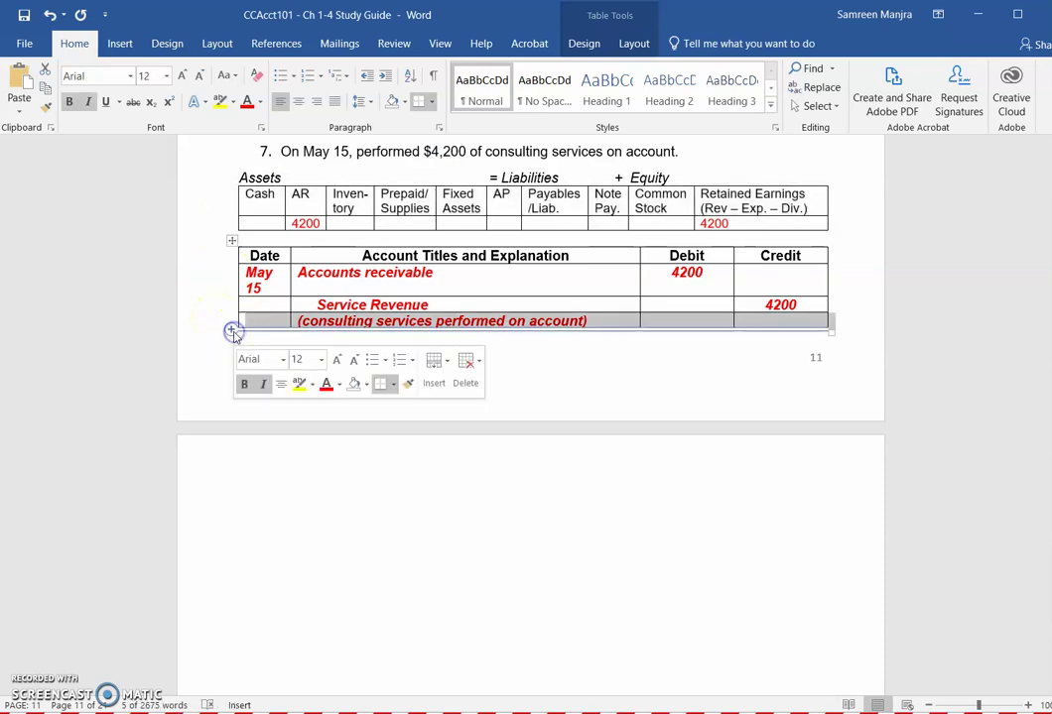
pyautogui.click(255, 365)
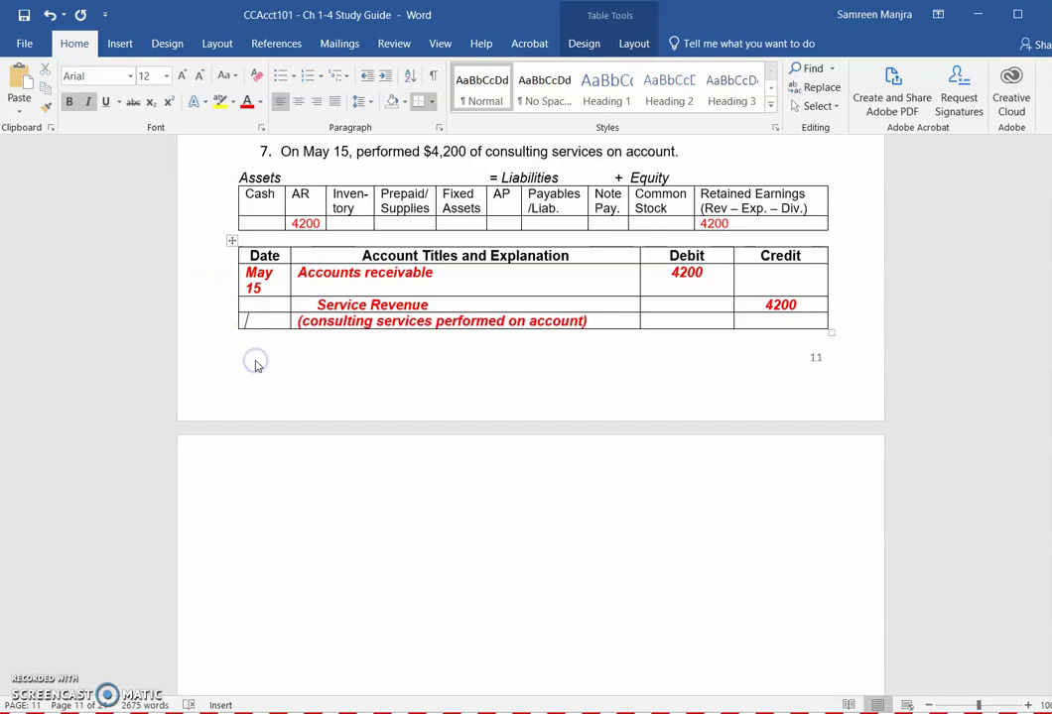